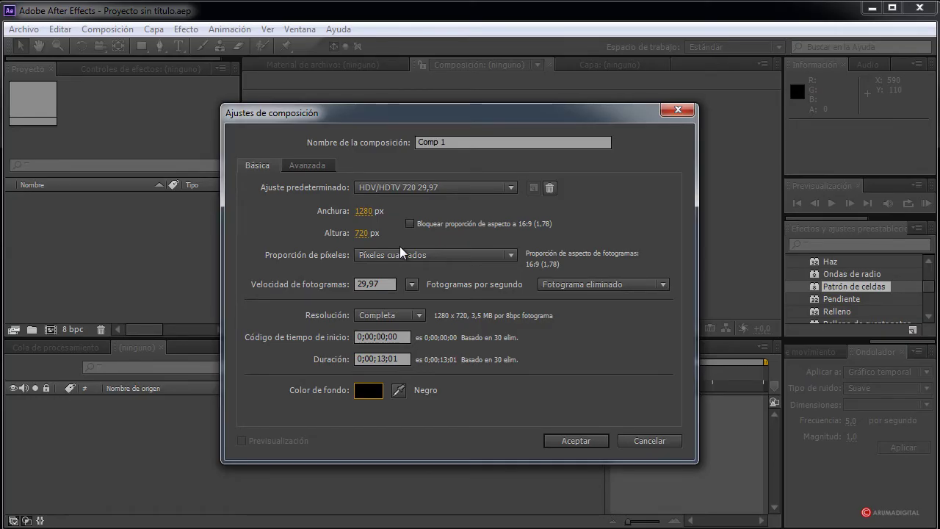
Step: Create the 1280 x 720 composition with the HDV/HDTV 720 29,97 preset and add a full-size black solid layer
{"action": "left_click", "coordinate": [587, 437]}
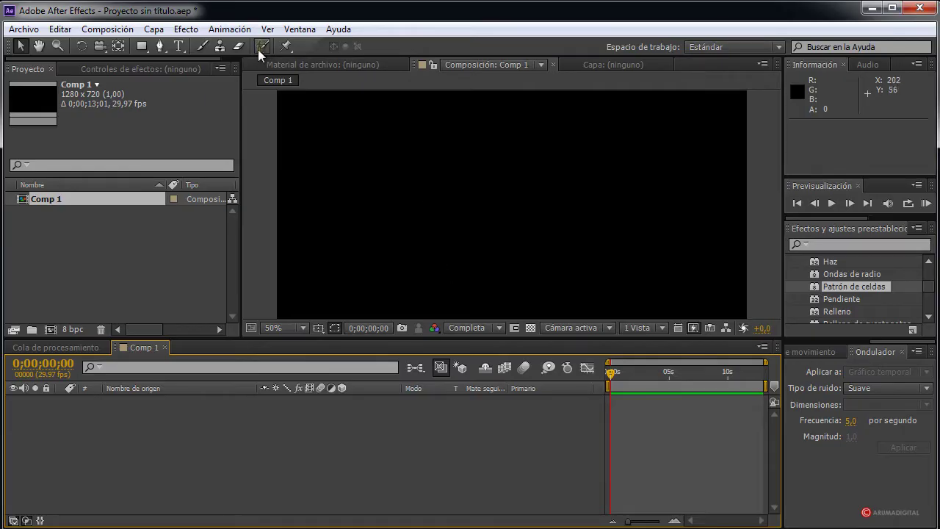
{"action": "left_click", "coordinate": [152, 32]}
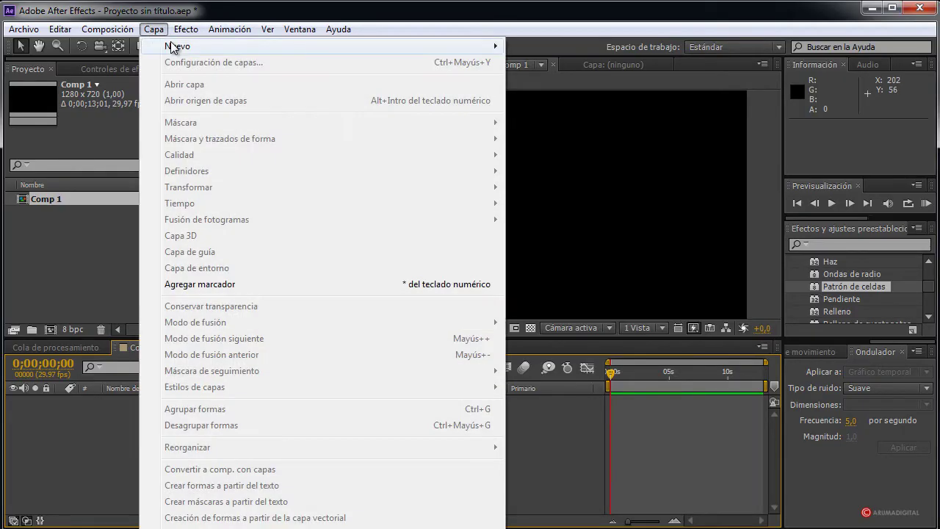
{"action": "mouse_move", "coordinate": [177, 47]}
{"action": "left_click", "coordinate": [584, 62]}
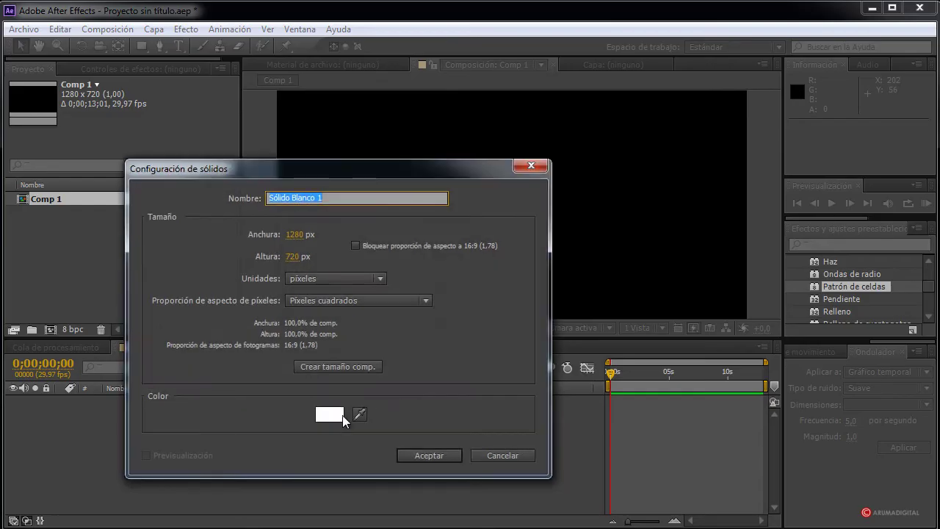
{"action": "left_click", "coordinate": [338, 415]}
{"action": "left_click_drag", "start_coordinate": [267, 379], "coordinate": [157, 478]}
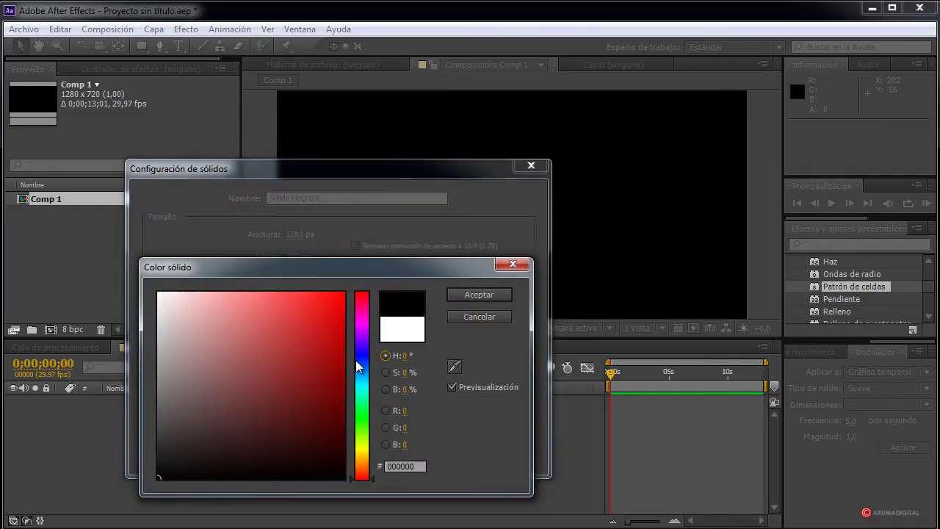
{"action": "left_click", "coordinate": [478, 295]}
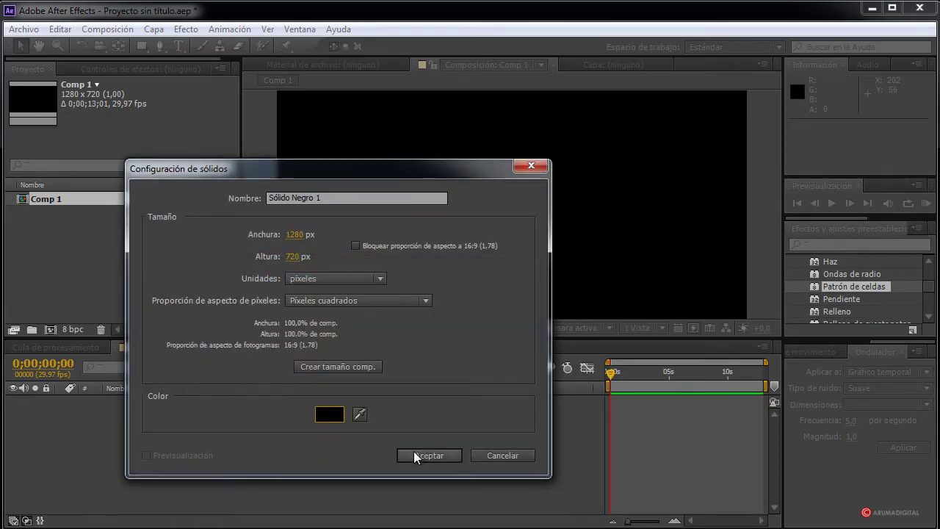
{"action": "left_click", "coordinate": [417, 454]}
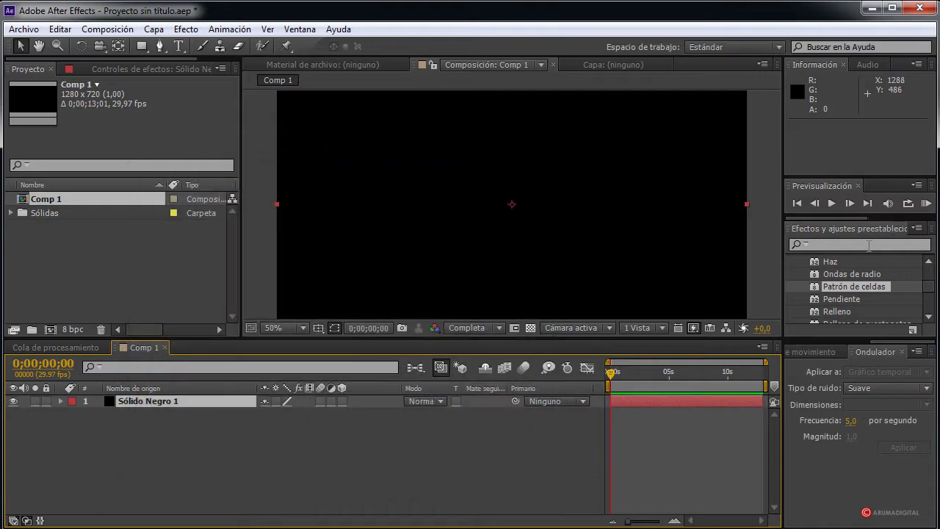
Step: Find the Patrón de celdas effect and apply it to the black solid
{"action": "type", "text": "patron de"}
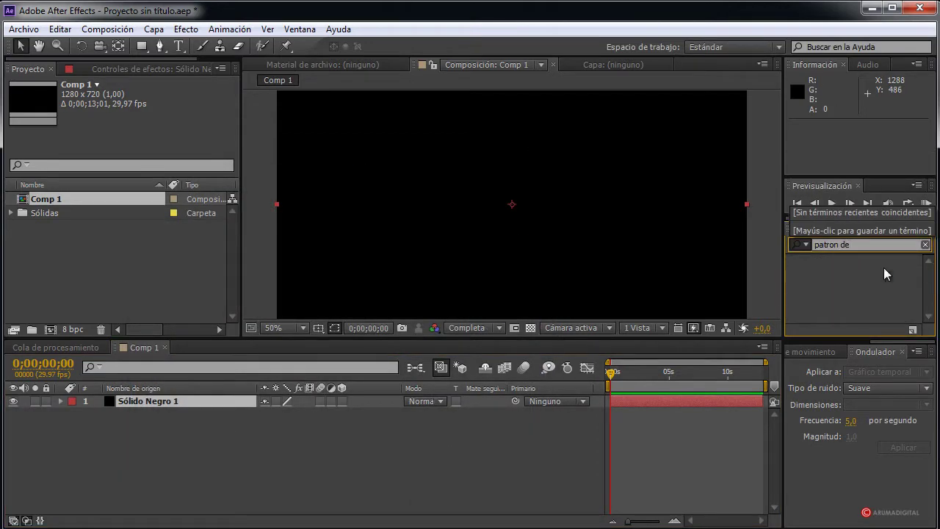
{"action": "triple_click", "coordinate": [867, 244]}
{"action": "type", "text": "cel"}
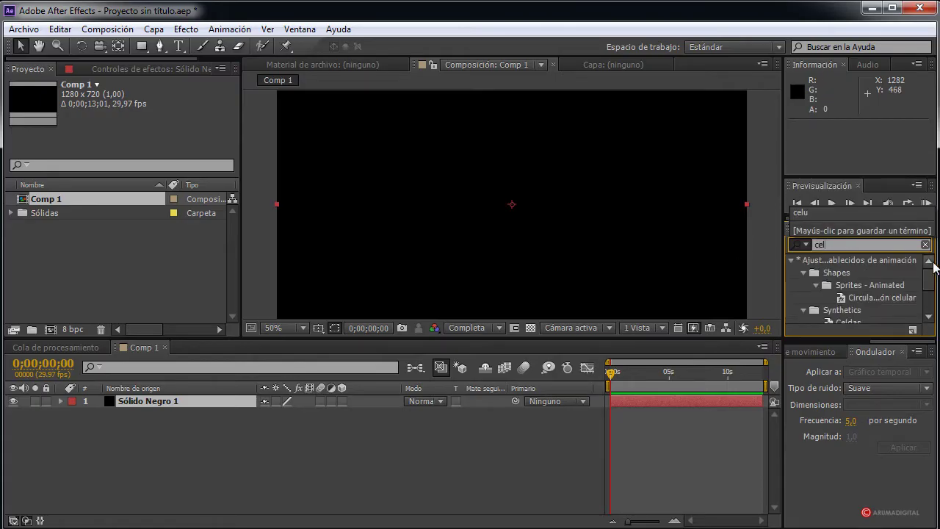
{"action": "left_click_drag", "start_coordinate": [930, 268], "coordinate": [934, 312]}
{"action": "left_click_drag", "start_coordinate": [856, 317], "coordinate": [552, 232]}
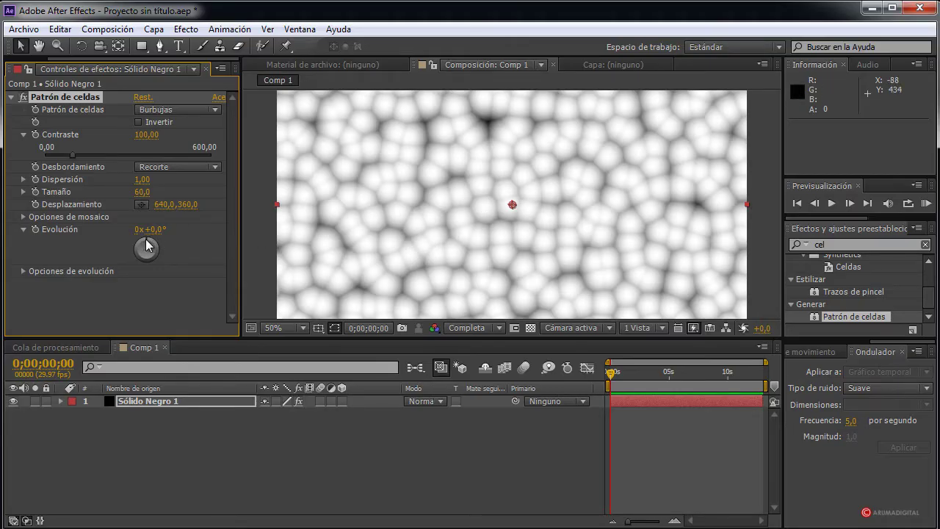
Step: Set the cell pattern's Evolución to 1x+6,0° and invert the pattern
{"action": "mouse_move", "coordinate": [147, 244]}
{"action": "left_mouse_down"}
{"action": "mouse_move", "coordinate": [154, 260]}
{"action": "mouse_move", "coordinate": [137, 266]}
{"action": "mouse_move", "coordinate": [130, 252]}
{"action": "mouse_move", "coordinate": [144, 242]}
{"action": "mouse_move", "coordinate": [163, 251]}
{"action": "mouse_move", "coordinate": [149, 238]}
{"action": "left_mouse_up"}
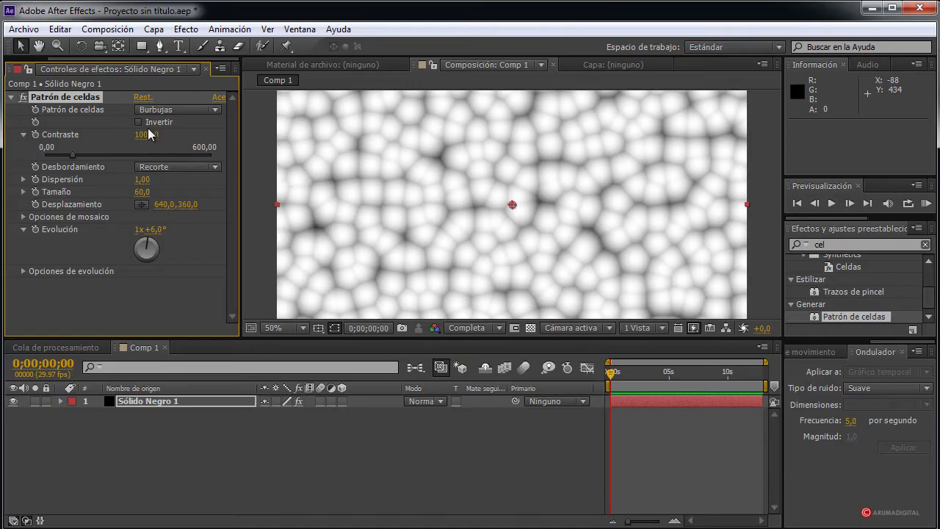
{"action": "left_click", "coordinate": [138, 122]}
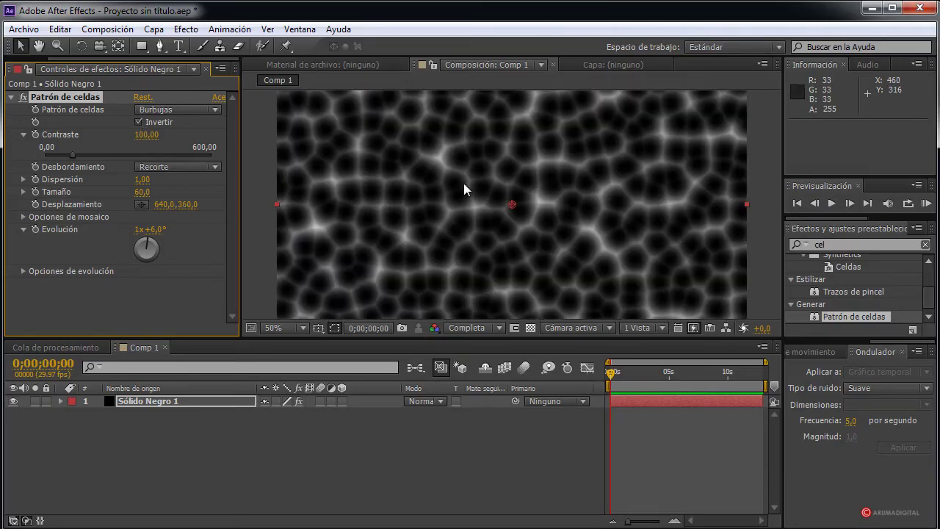
{"action": "key", "text": "comma"}
{"action": "key", "text": "period"}
{"action": "key", "text": "period"}
{"action": "key", "text": "period"}
{"action": "key", "text": "comma"}
{"action": "left_click", "coordinate": [11, 97]}
Step: Add the Curvas effect from the Corrección de color category to the solid, placed after Patrón de celdas
{"action": "left_click", "coordinate": [865, 244]}
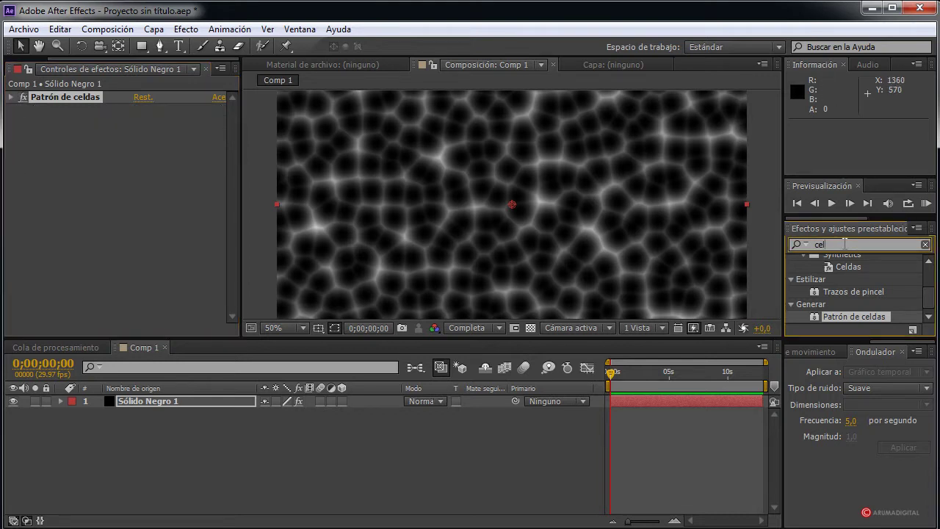
{"action": "key", "text": "BackSpace"}
{"action": "left_click", "coordinate": [790, 247]}
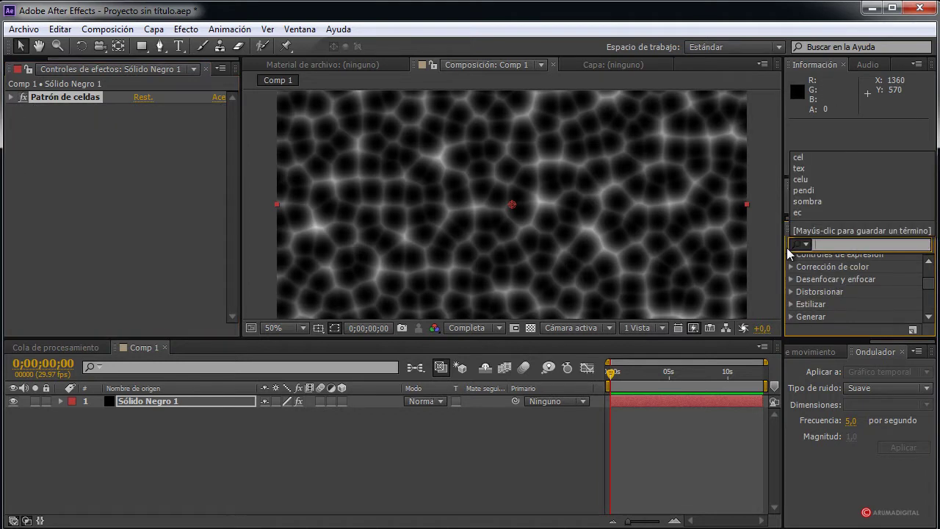
{"action": "left_click", "coordinate": [929, 287]}
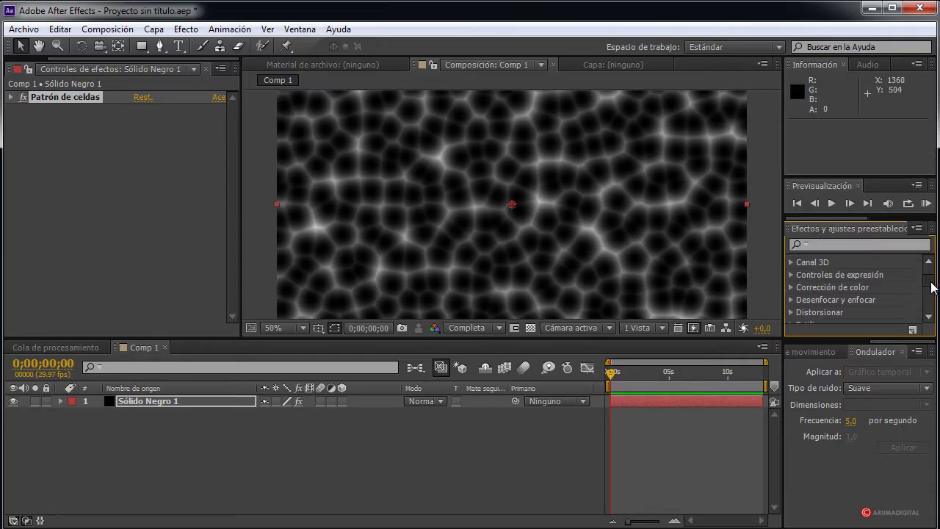
{"action": "left_click", "coordinate": [791, 287]}
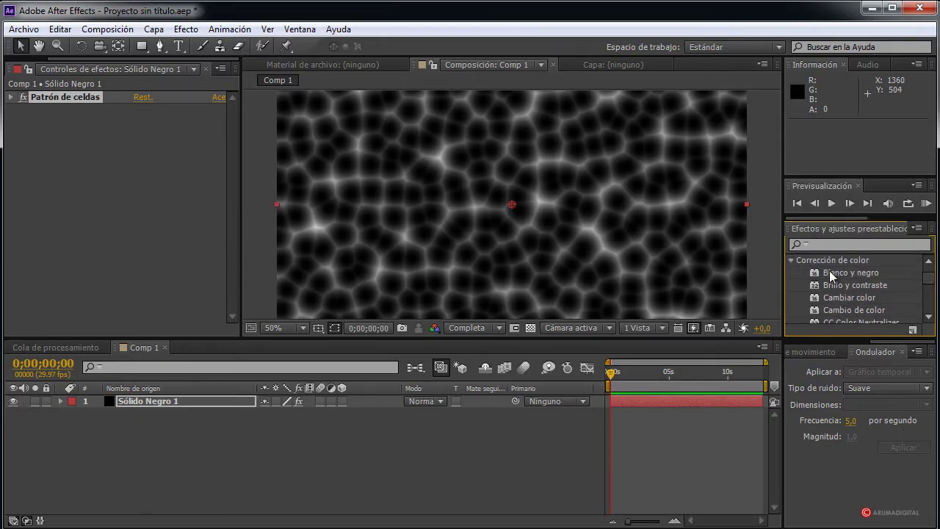
{"action": "scroll", "coordinate": [857, 285], "scroll_direction": "down", "scroll_amount": 1}
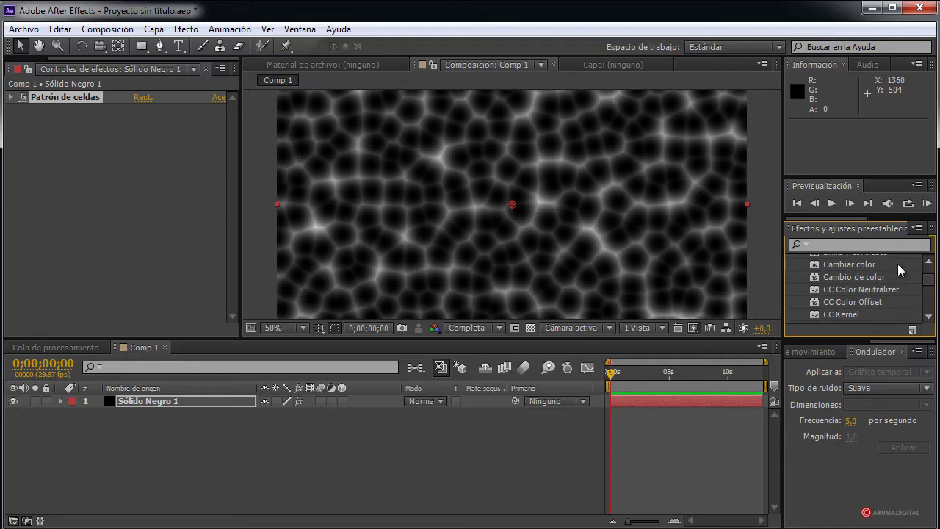
{"action": "scroll", "coordinate": [899, 270], "scroll_direction": "down", "scroll_amount": 2}
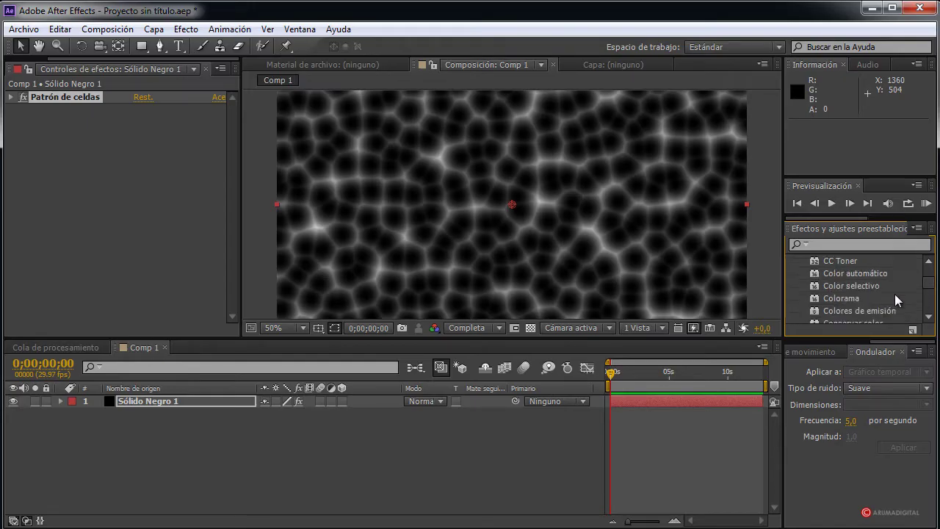
{"action": "scroll", "coordinate": [894, 298], "scroll_direction": "down", "scroll_amount": 1}
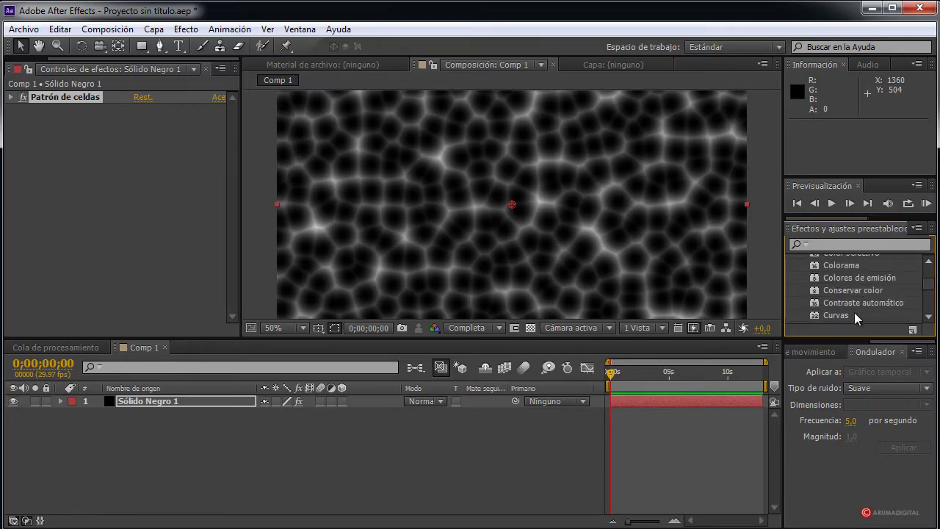
{"action": "scroll", "coordinate": [873, 311], "scroll_direction": "down", "scroll_amount": 1}
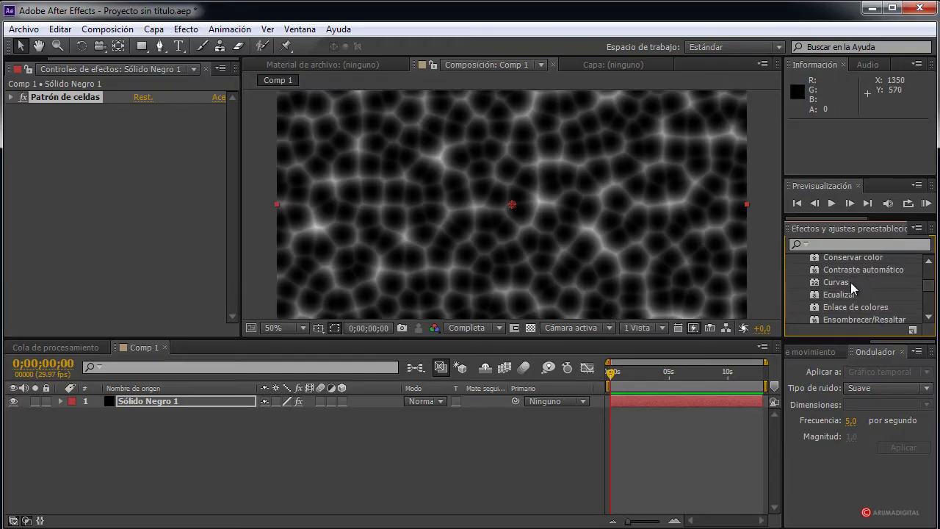
{"action": "left_click_drag", "start_coordinate": [852, 287], "coordinate": [149, 183]}
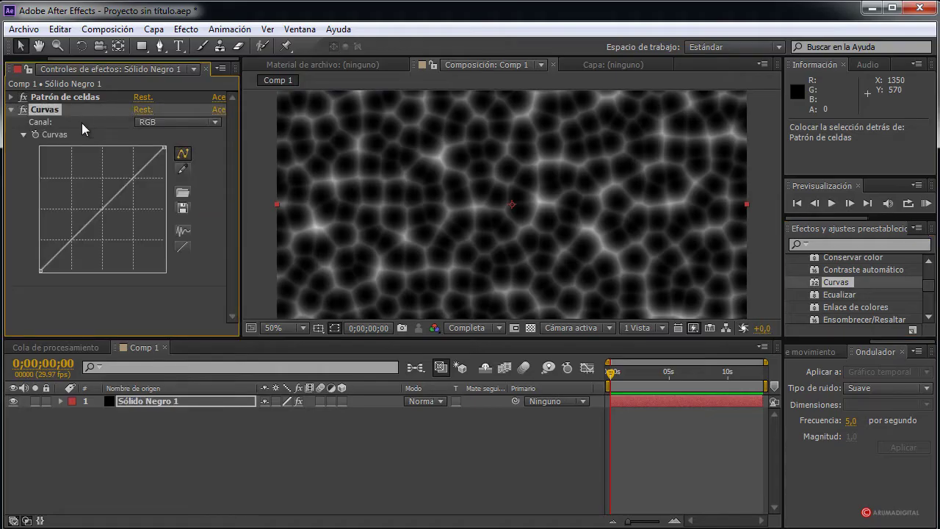
Step: Raise the Azul channel curve strongly in the Curvas effect to tint the cells blue
{"action": "left_click", "coordinate": [182, 122]}
{"action": "left_click", "coordinate": [178, 188]}
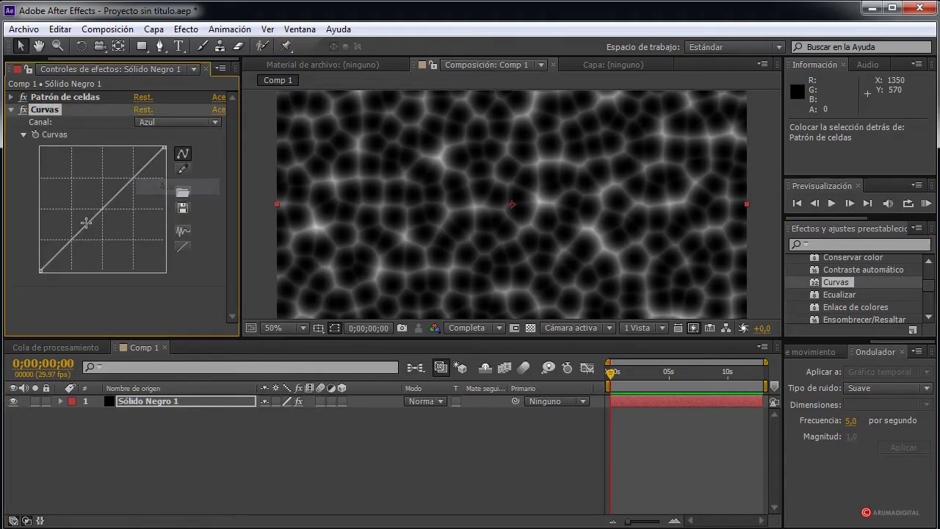
{"action": "left_click_drag", "start_coordinate": [98, 216], "coordinate": [68, 208]}
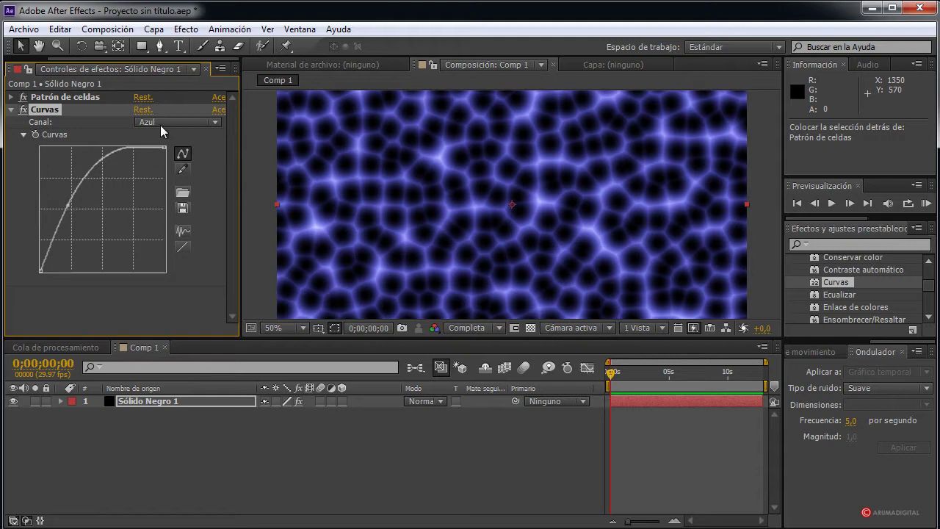
Step: Lower the Rojo channel curve slightly near its midpoint in the Curvas effect
{"action": "left_click", "coordinate": [160, 124]}
{"action": "left_click", "coordinate": [166, 153]}
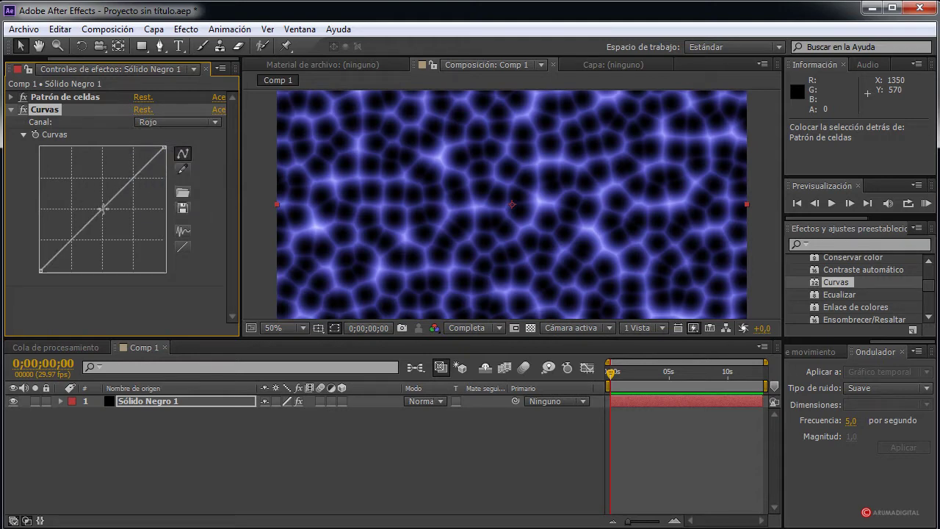
{"action": "mouse_move", "coordinate": [106, 207]}
{"action": "left_mouse_down"}
{"action": "mouse_move", "coordinate": [139, 233]}
{"action": "mouse_move", "coordinate": [110, 210]}
{"action": "left_mouse_up"}
Step: Raise the Verde channel curve moderately near its midpoint and collapse the Curvas effect
{"action": "left_click", "coordinate": [155, 122]}
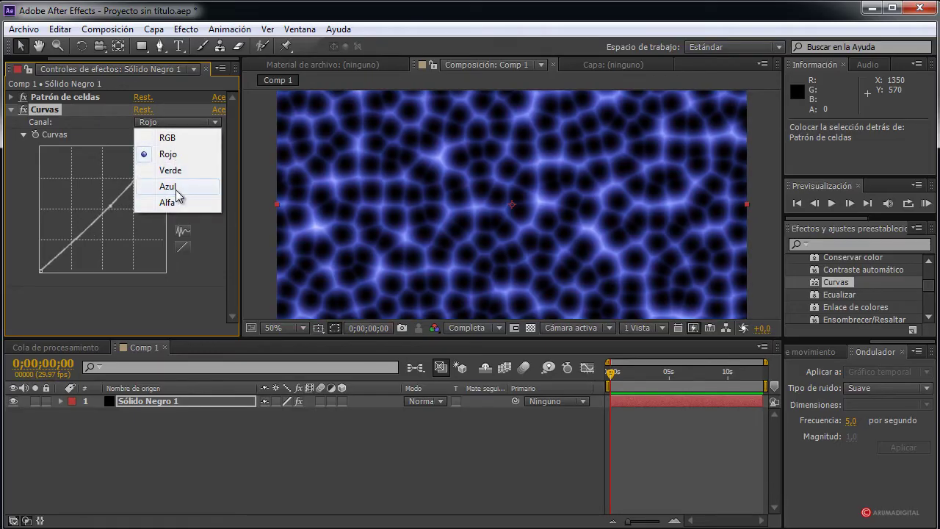
{"action": "left_click", "coordinate": [176, 187]}
{"action": "left_click", "coordinate": [176, 122]}
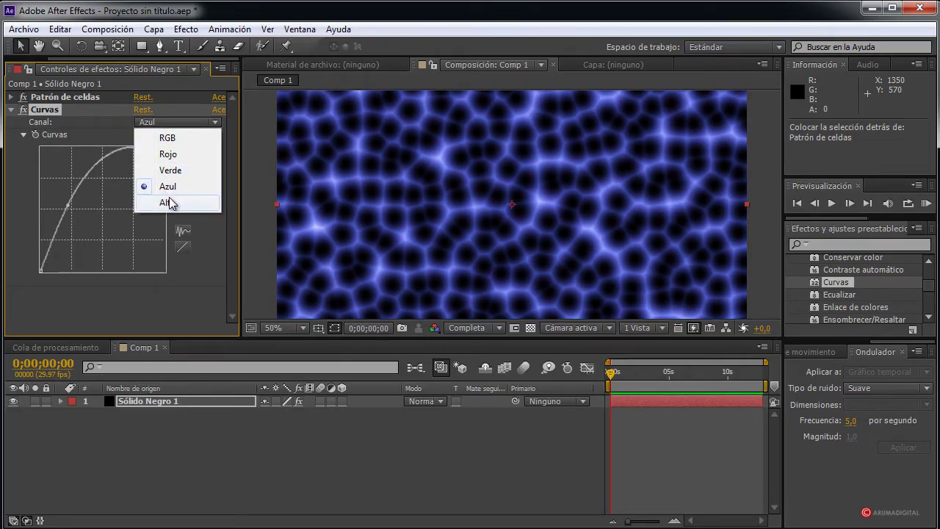
{"action": "left_click", "coordinate": [164, 171]}
{"action": "mouse_move", "coordinate": [111, 200]}
{"action": "left_mouse_down"}
{"action": "mouse_move", "coordinate": [117, 220]}
{"action": "mouse_move", "coordinate": [101, 198]}
{"action": "left_mouse_up"}
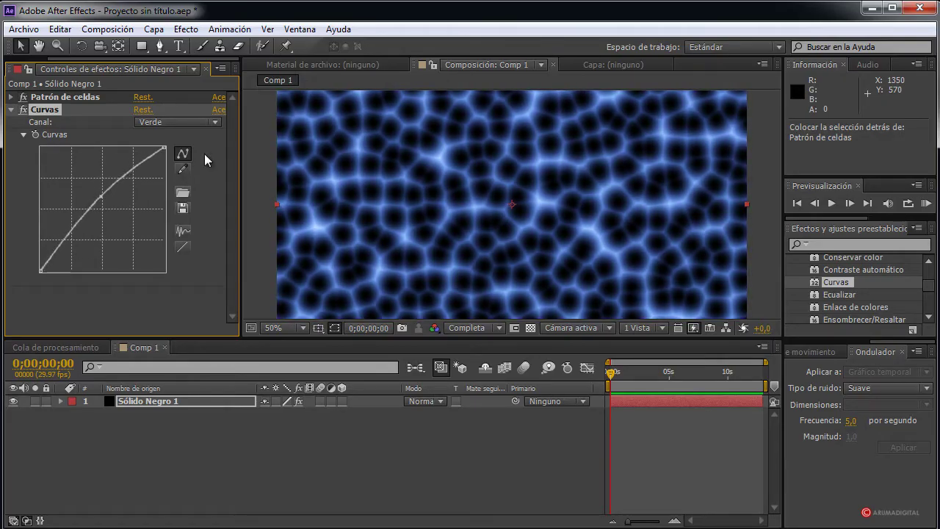
{"action": "left_click", "coordinate": [23, 119]}
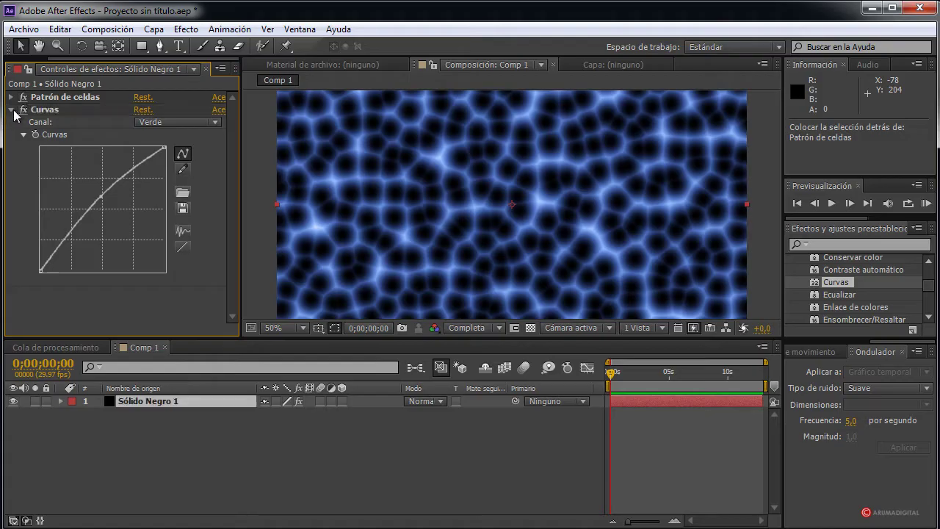
{"action": "left_click", "coordinate": [11, 110]}
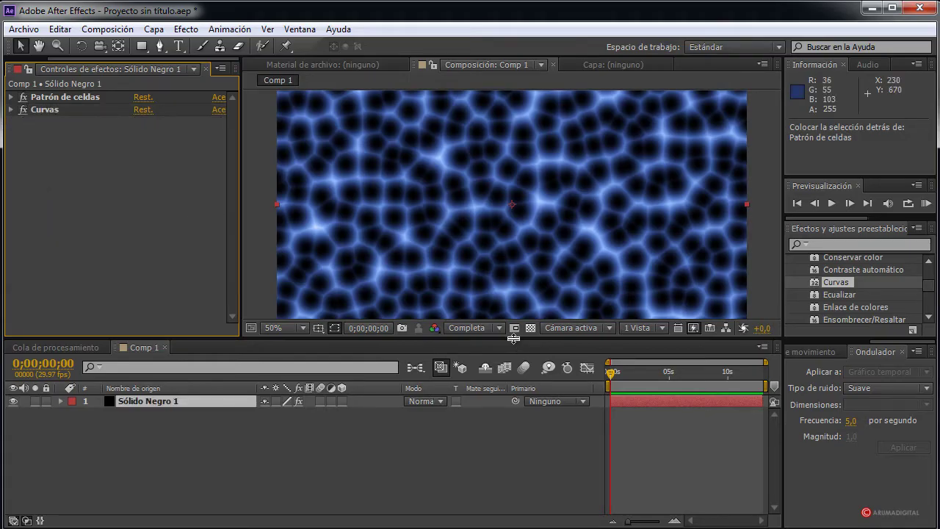
Step: Reopen the Patrón de celdas settings and set Evolución to 0x-2,0°
{"action": "mouse_move", "coordinate": [610, 372]}
{"action": "left_mouse_down"}
{"action": "mouse_move", "coordinate": [640, 378]}
{"action": "mouse_move", "coordinate": [610, 378]}
{"action": "left_mouse_up"}
{"action": "left_click", "coordinate": [9, 97]}
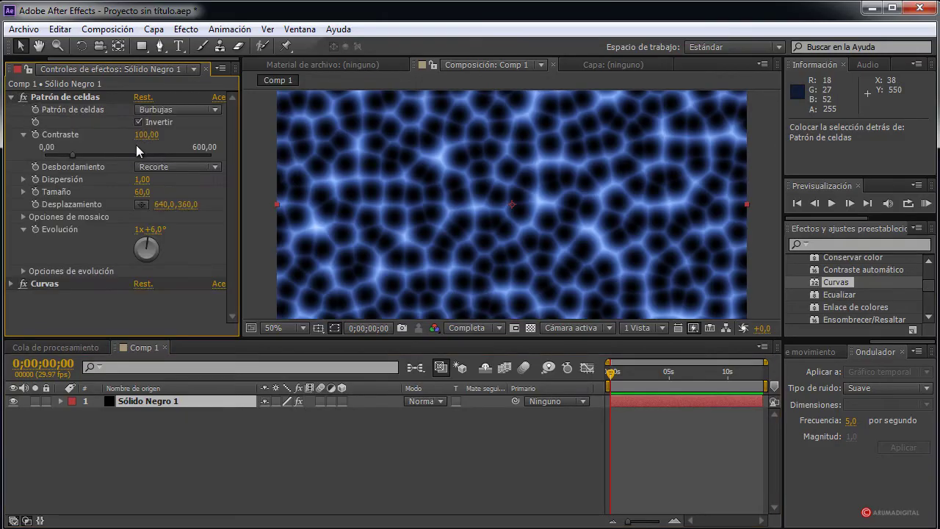
{"action": "mouse_move", "coordinate": [146, 247]}
{"action": "left_mouse_down"}
{"action": "mouse_move", "coordinate": [160, 245]}
{"action": "mouse_move", "coordinate": [161, 257]}
{"action": "mouse_move", "coordinate": [122, 268]}
{"action": "mouse_move", "coordinate": [120, 248]}
{"action": "mouse_move", "coordinate": [139, 234]}
{"action": "mouse_move", "coordinate": [127, 256]}
{"action": "mouse_move", "coordinate": [160, 250]}
{"action": "mouse_move", "coordinate": [149, 234]}
{"action": "mouse_move", "coordinate": [136, 251]}
{"action": "mouse_move", "coordinate": [147, 233]}
{"action": "left_mouse_up"}
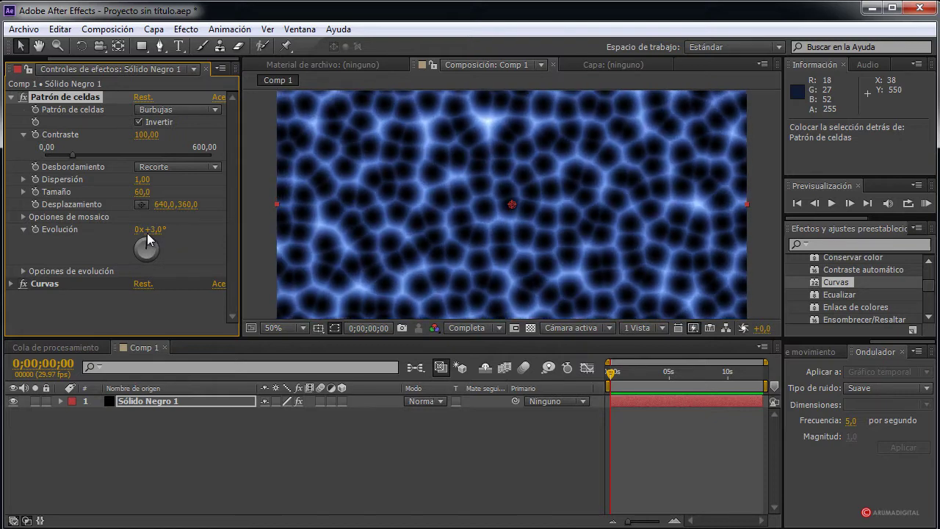
Step: Search the effects for "resplandor" and add the Resplandor effect to the solid after Curvas
{"action": "left_click", "coordinate": [846, 244]}
{"action": "type", "text": "resplandor"}
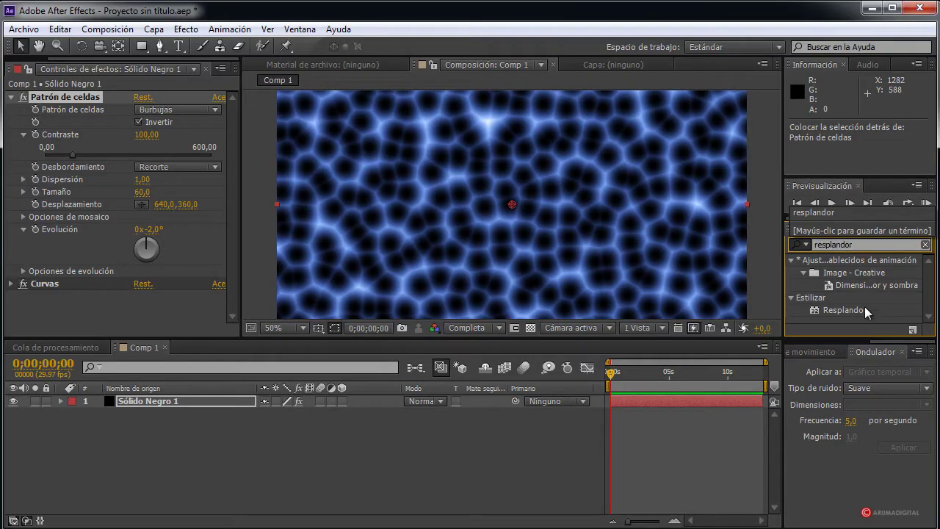
{"action": "left_click_drag", "start_coordinate": [861, 312], "coordinate": [140, 314]}
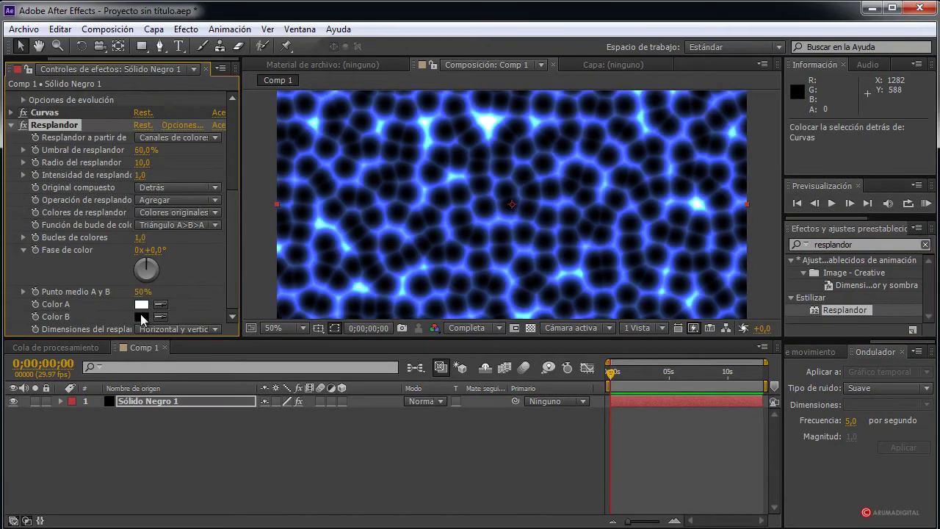
Step: Set the glow's Umbral de resplandor to 98,0%, Radio to 31,0 and Intensidad to 4,7
{"action": "scroll", "coordinate": [232, 200], "scroll_direction": "up", "scroll_amount": 1}
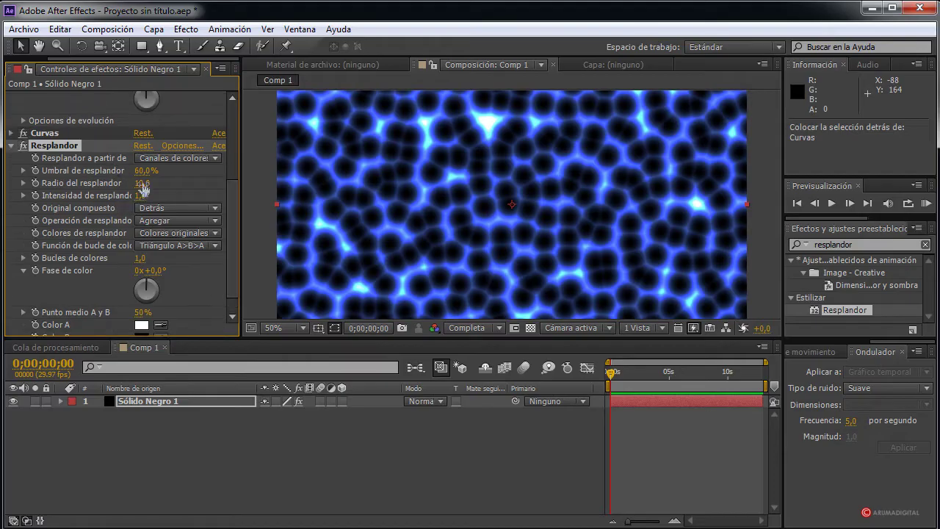
{"action": "left_click_drag", "start_coordinate": [142, 189], "coordinate": [250, 170]}
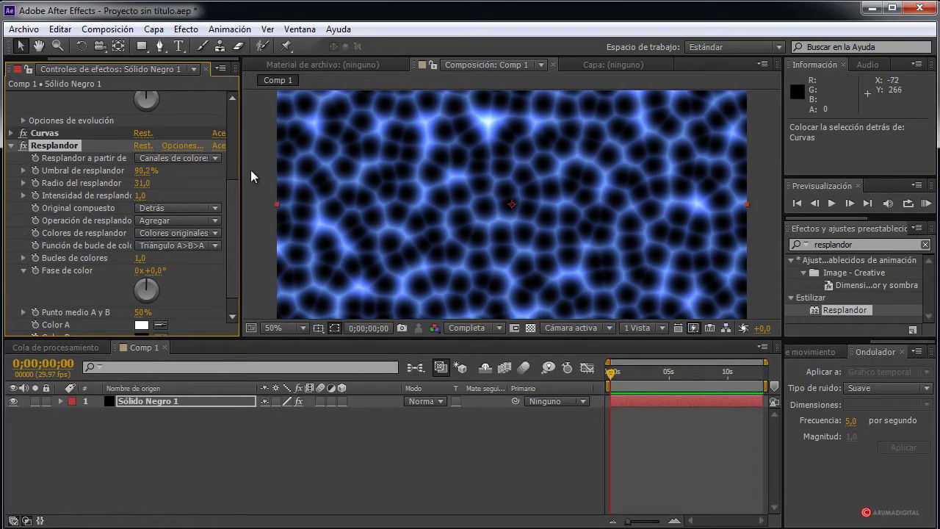
{"action": "left_click_drag", "start_coordinate": [145, 198], "coordinate": [279, 165]}
{"action": "scroll", "coordinate": [230, 263], "scroll_direction": "down", "scroll_amount": 1}
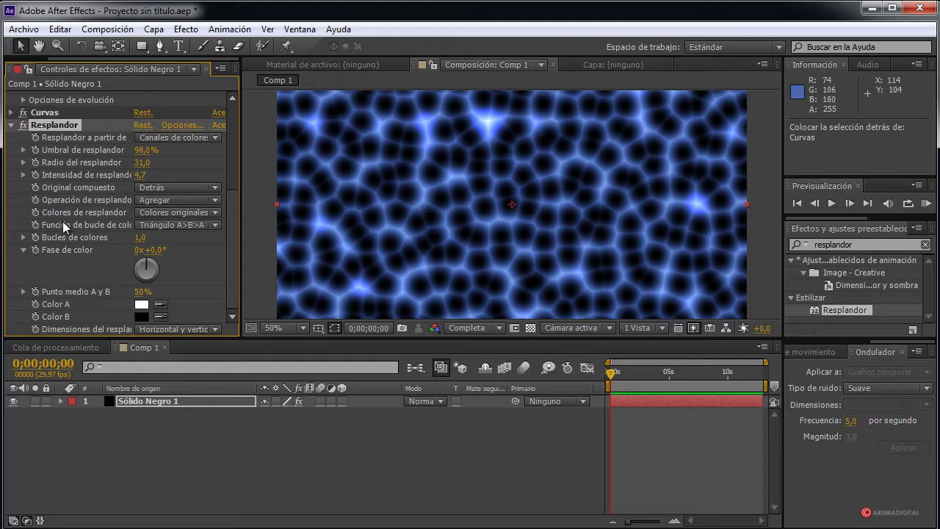
Step: Collapse the Resplandor and Patrón de celdas effect settings and deselect the Resplandor effect
{"action": "left_click_drag", "start_coordinate": [138, 179], "coordinate": [134, 179]}
{"action": "left_click", "coordinate": [11, 124]}
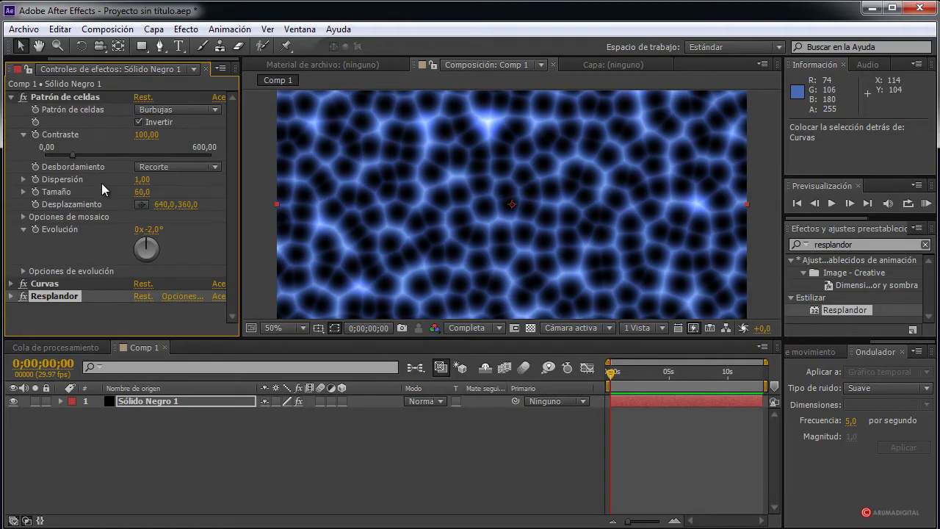
{"action": "left_click", "coordinate": [11, 98]}
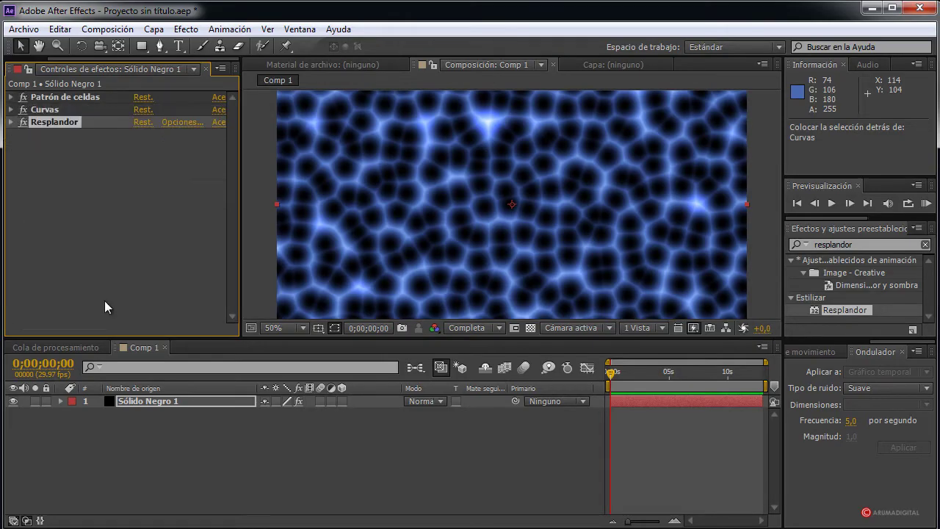
{"action": "left_click", "coordinate": [203, 302]}
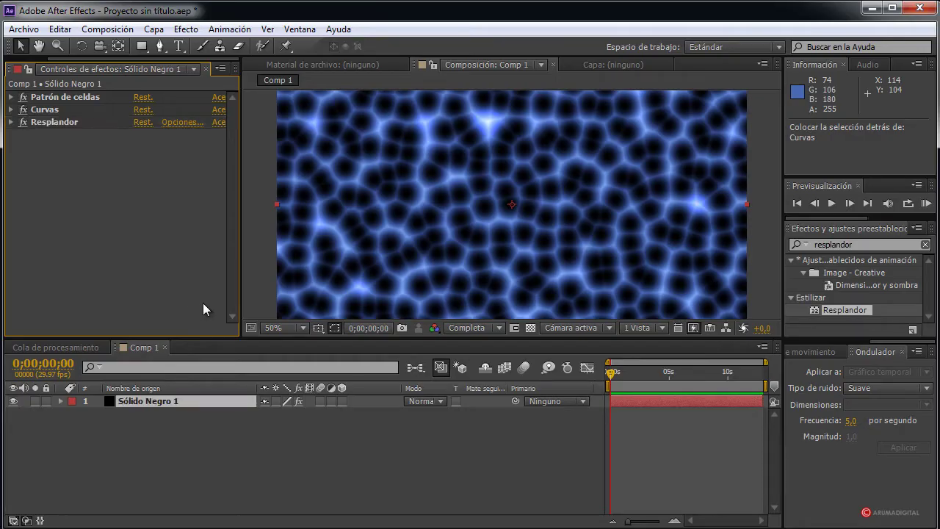
Step: Create a second black solid of 1280 x 720 px above Sólido Negro 1
{"action": "left_click", "coordinate": [142, 31]}
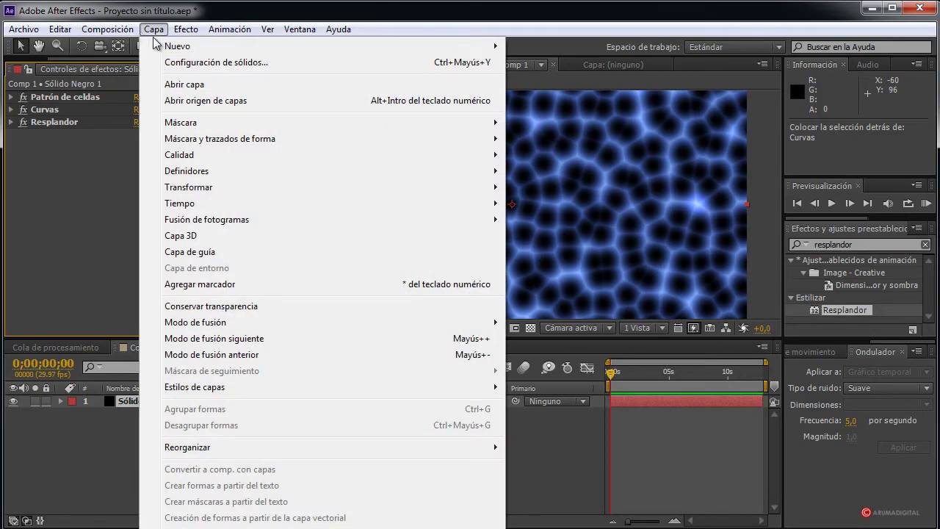
{"action": "mouse_move", "coordinate": [180, 46]}
{"action": "left_click", "coordinate": [584, 61]}
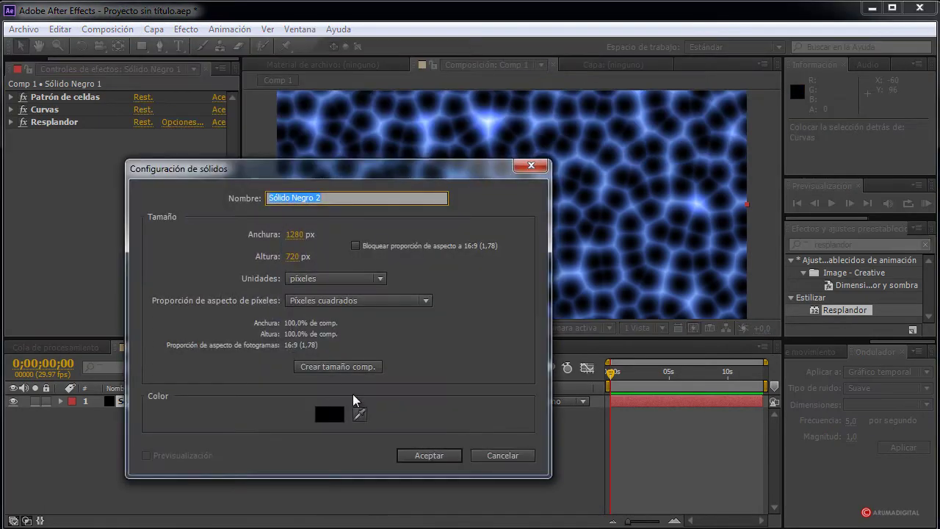
{"action": "left_click", "coordinate": [418, 456]}
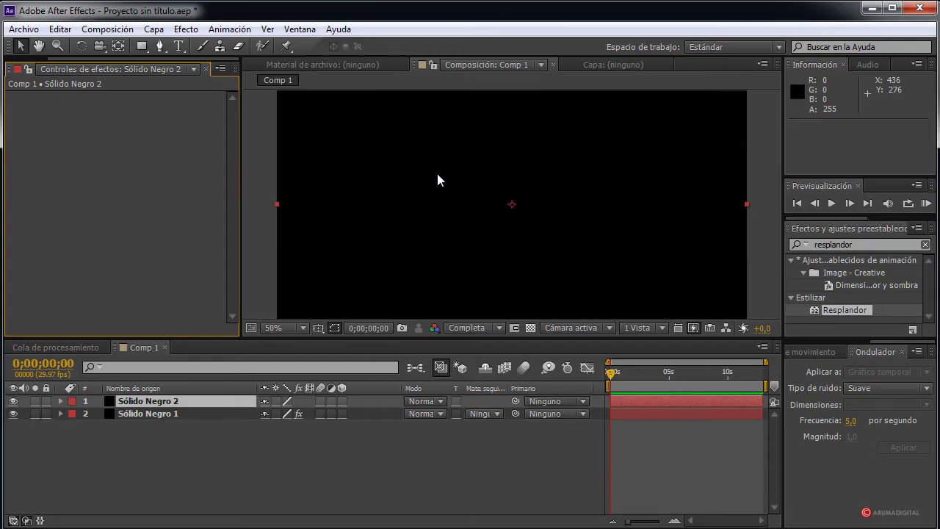
Step: Search the effects for "ava" and apply Relámpago avanzado to Sólido Negro 2
{"action": "left_click", "coordinate": [859, 243]}
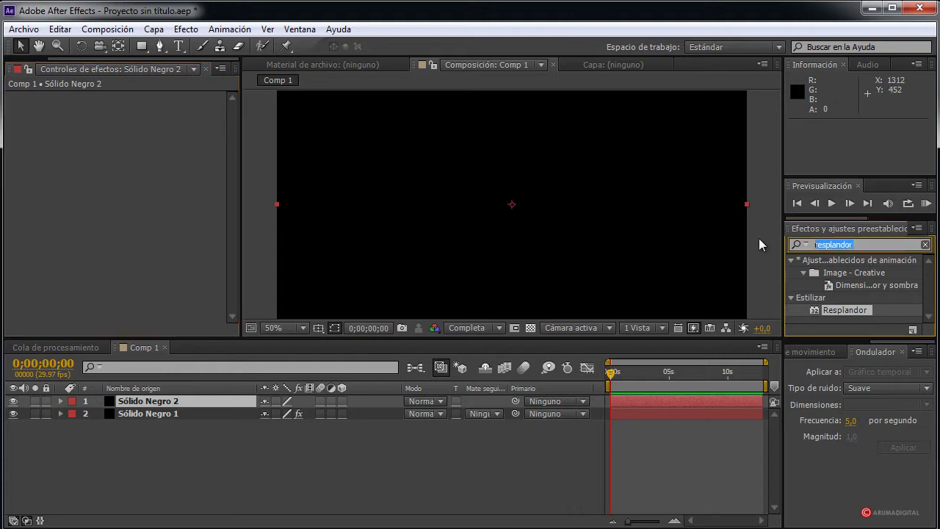
{"action": "key", "text": "BackSpace"}
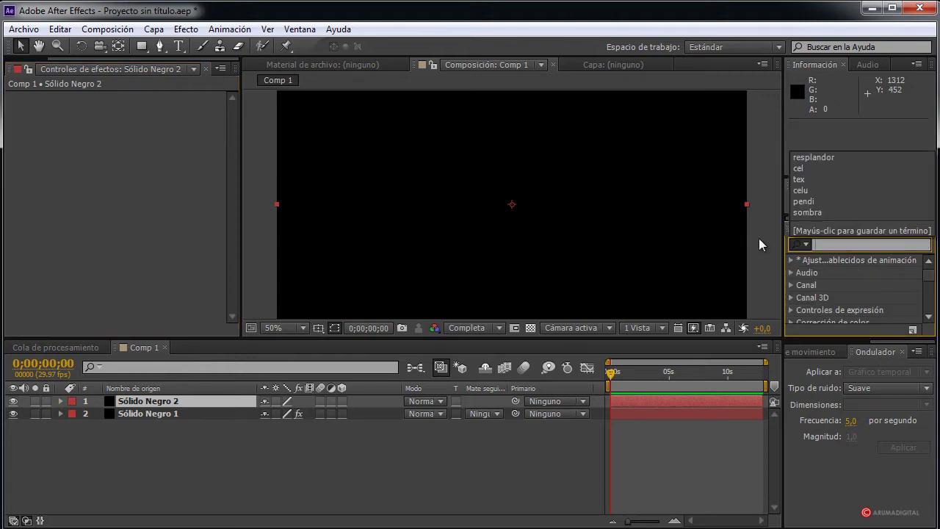
{"action": "type", "text": "relam"}
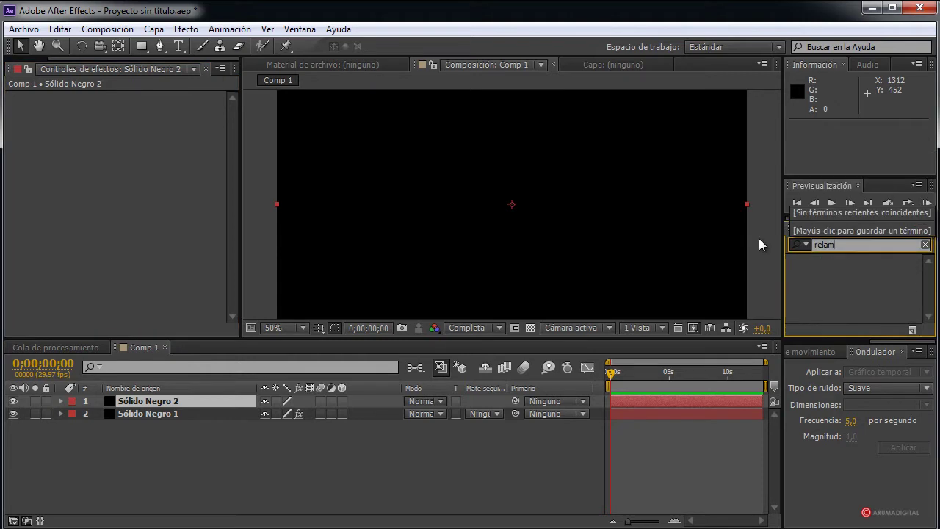
{"action": "key", "text": "BackSpace"}
{"action": "key", "text": "BackSpace"}
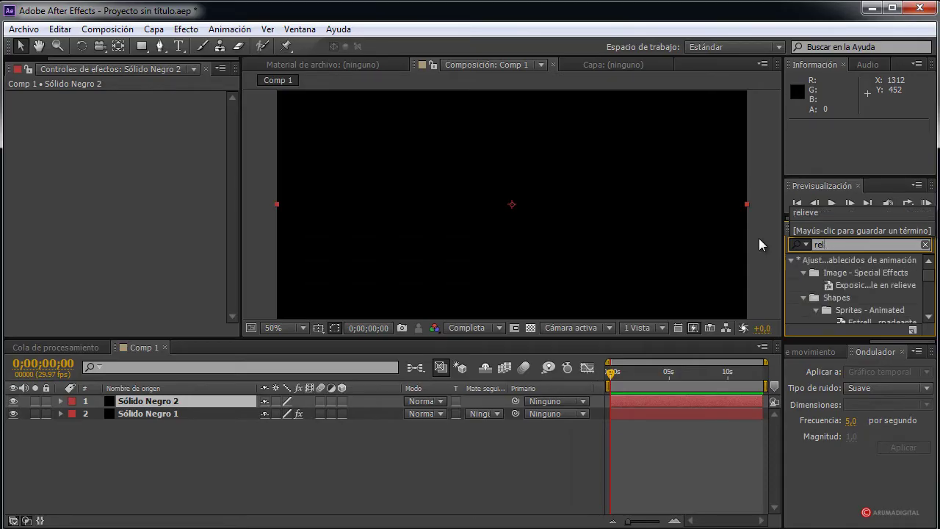
{"action": "key", "text": "BackSpace"}
{"action": "key", "text": "BackSpace"}
{"action": "key", "text": "BackSpace"}
{"action": "type", "text": "ava"}
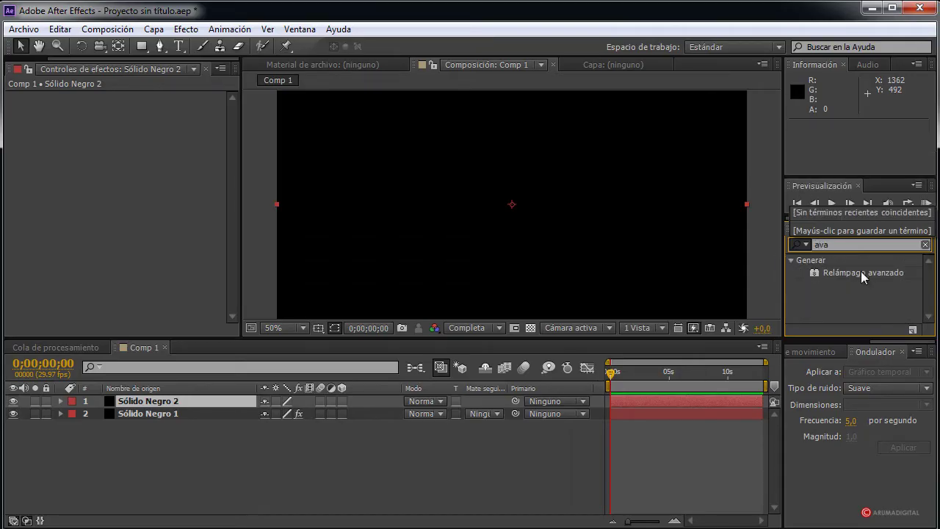
{"action": "left_click_drag", "start_coordinate": [868, 276], "coordinate": [543, 227]}
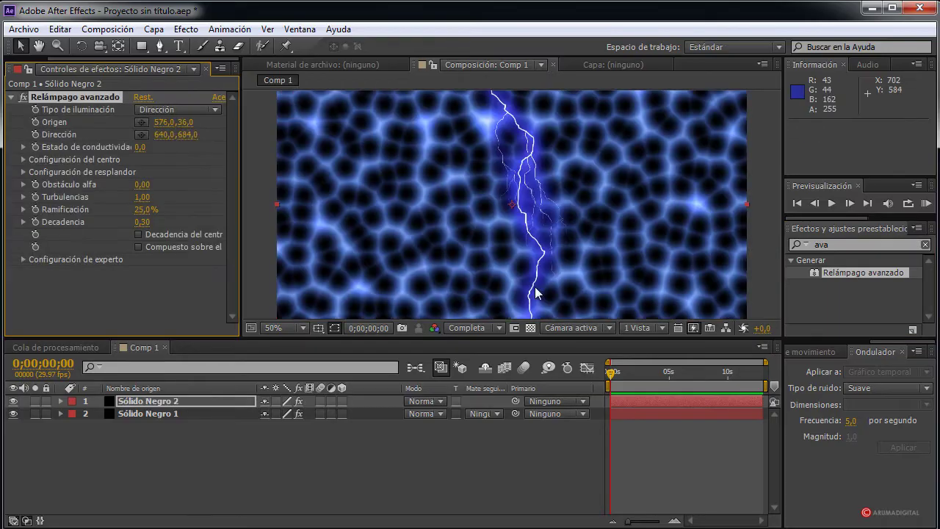
{"action": "scroll", "coordinate": [453, 187], "scroll_direction": "down", "scroll_amount": 1}
{"action": "scroll", "coordinate": [453, 186], "scroll_direction": "up", "scroll_amount": 1}
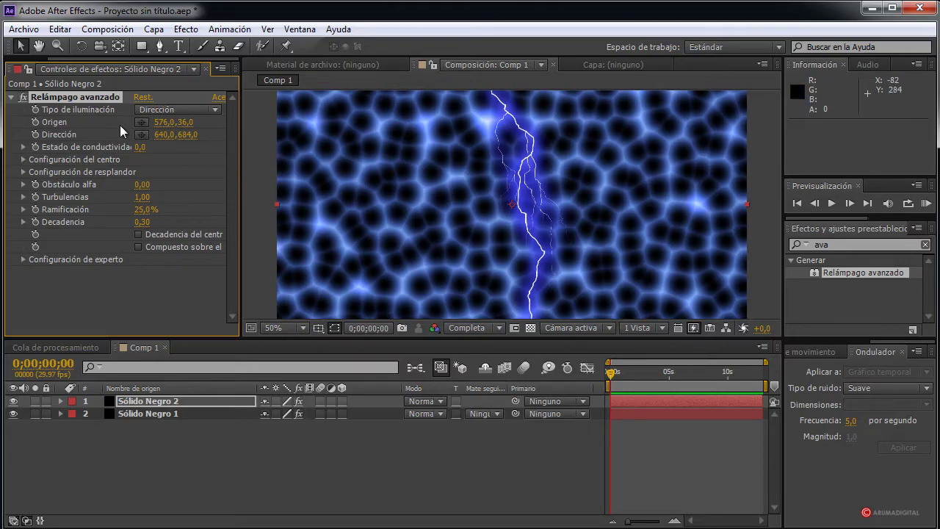
Step: Set the lightning's Tipo de iluminación to Omni and move its Origen point near the composition centre, to about 632,0, 336,0
{"action": "left_click", "coordinate": [156, 112]}
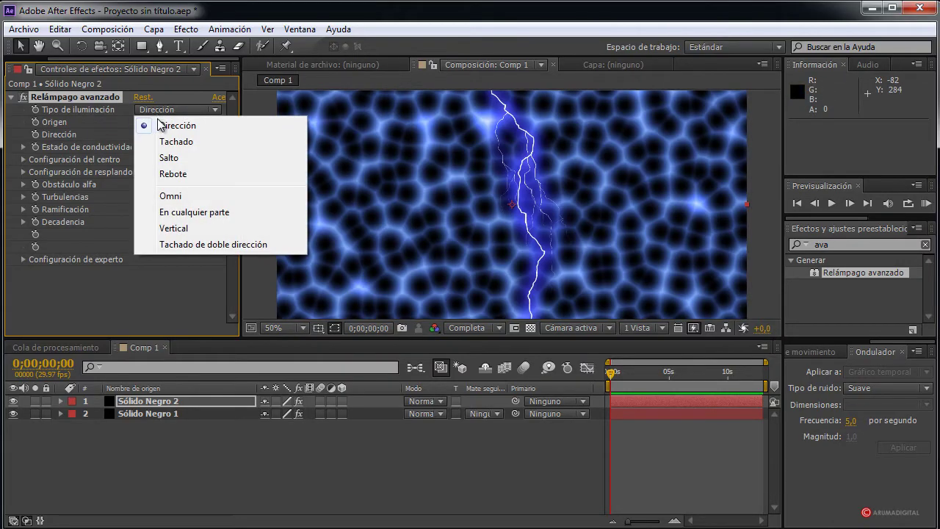
{"action": "left_click", "coordinate": [177, 199]}
{"action": "key", "text": "comma"}
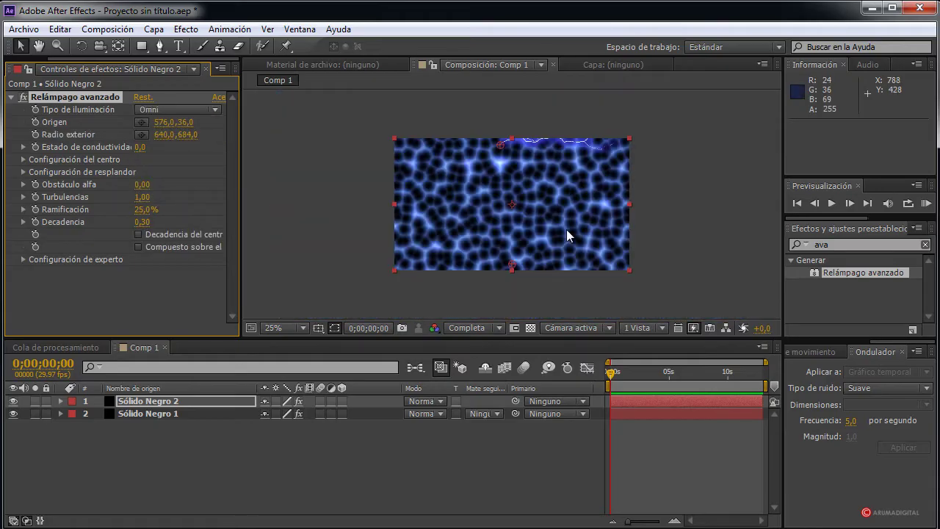
{"action": "key", "text": "period"}
{"action": "key", "text": "comma"}
{"action": "left_click_drag", "start_coordinate": [501, 145], "coordinate": [512, 200]}
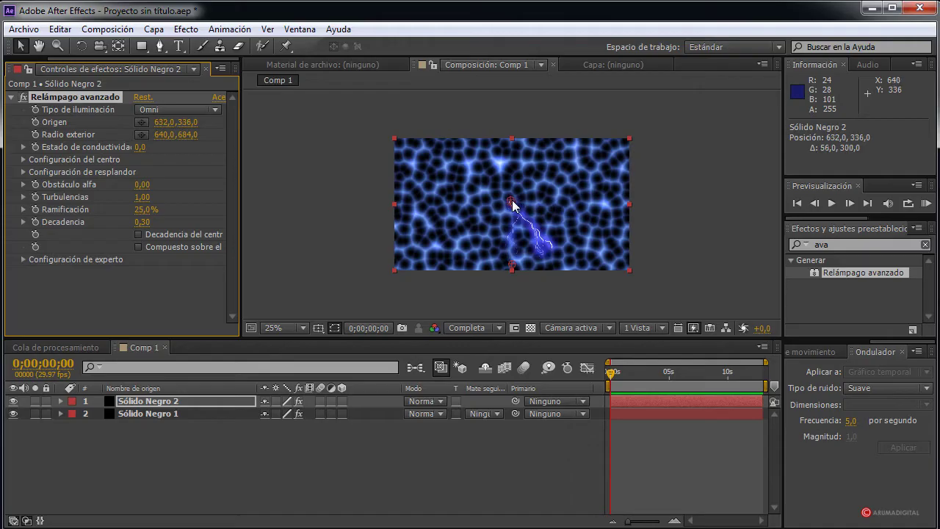
{"action": "key", "text": "period"}
{"action": "left_click_drag", "start_coordinate": [570, 214], "coordinate": [572, 197]}
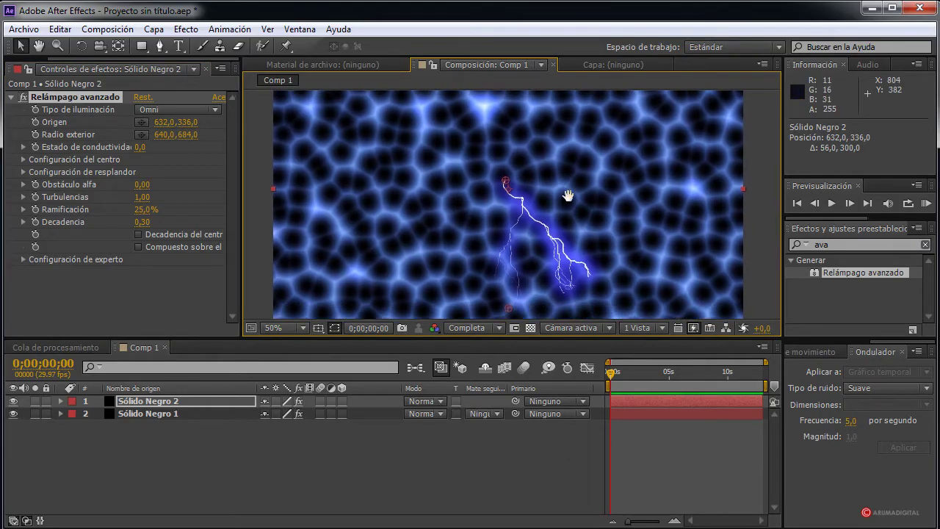
Step: Place the lightning's Radio exterior point to the right of the composition centre, at about 1078,0, 356,0
{"action": "left_click", "coordinate": [142, 135]}
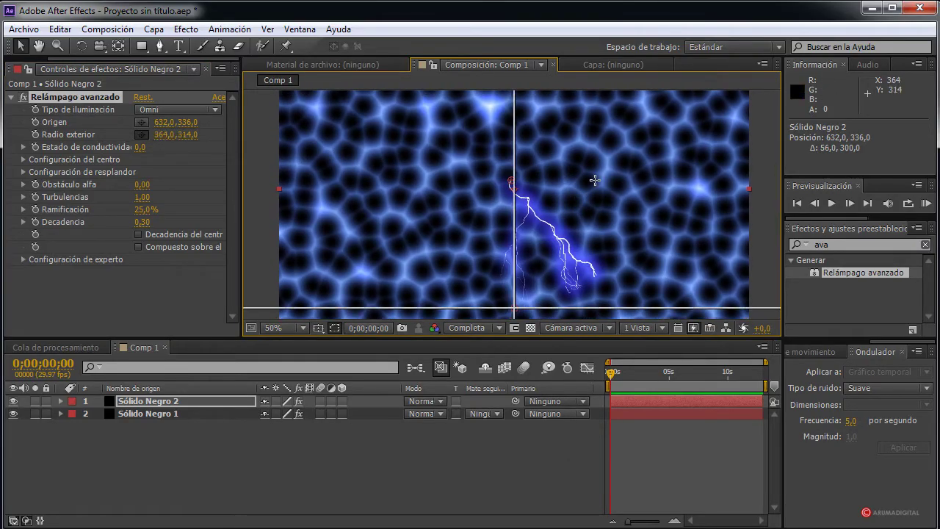
{"action": "left_click", "coordinate": [665, 198]}
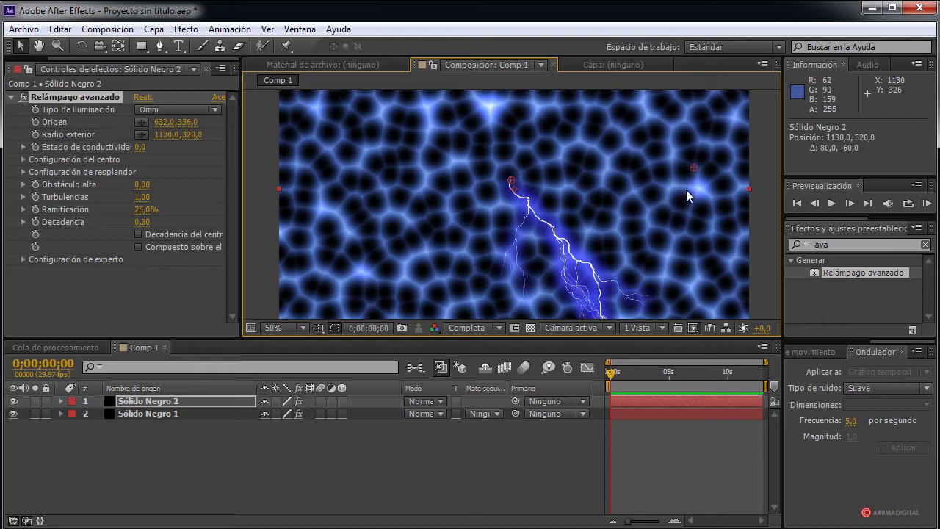
{"action": "left_click", "coordinate": [675, 190]}
{"action": "left_click_drag", "start_coordinate": [484, 205], "coordinate": [489, 186]}
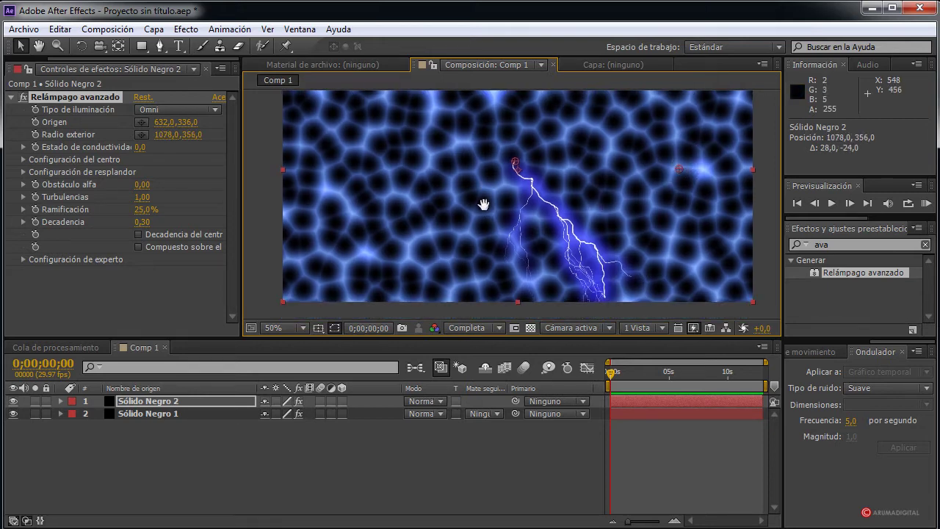
Step: Set Tipo de iluminación to Rebote after trying Salto, and raise the Origen point to about 650,0, 234,0
{"action": "left_click", "coordinate": [184, 110]}
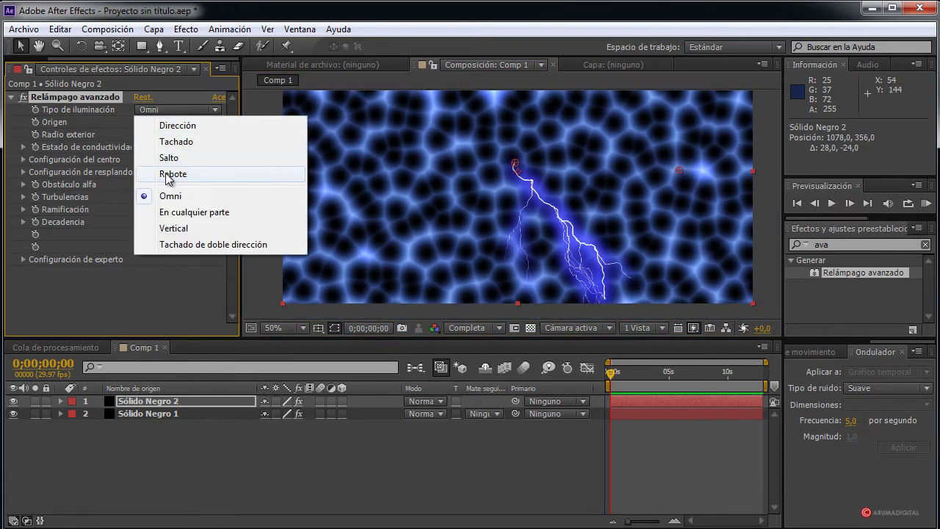
{"action": "left_click", "coordinate": [171, 158]}
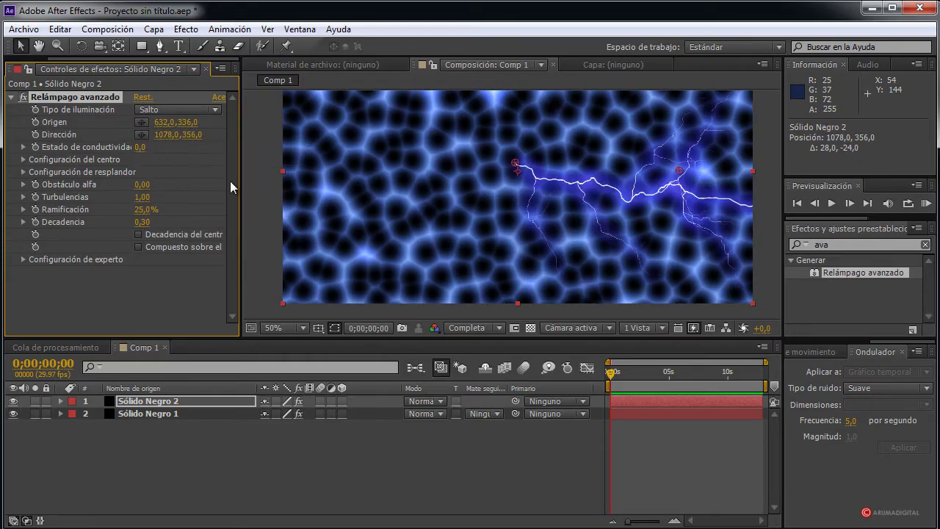
{"action": "left_click", "coordinate": [166, 110]}
{"action": "left_click", "coordinate": [168, 171]}
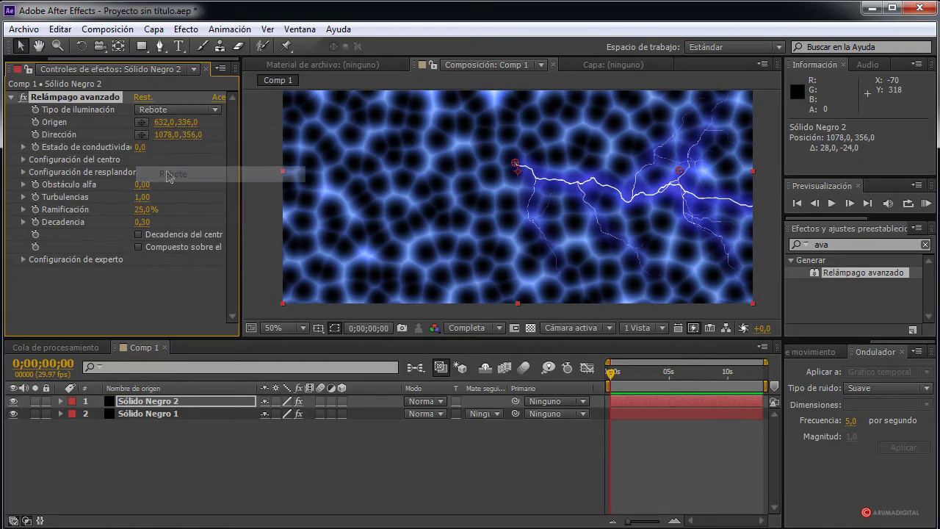
{"action": "left_click_drag", "start_coordinate": [519, 171], "coordinate": [523, 131]}
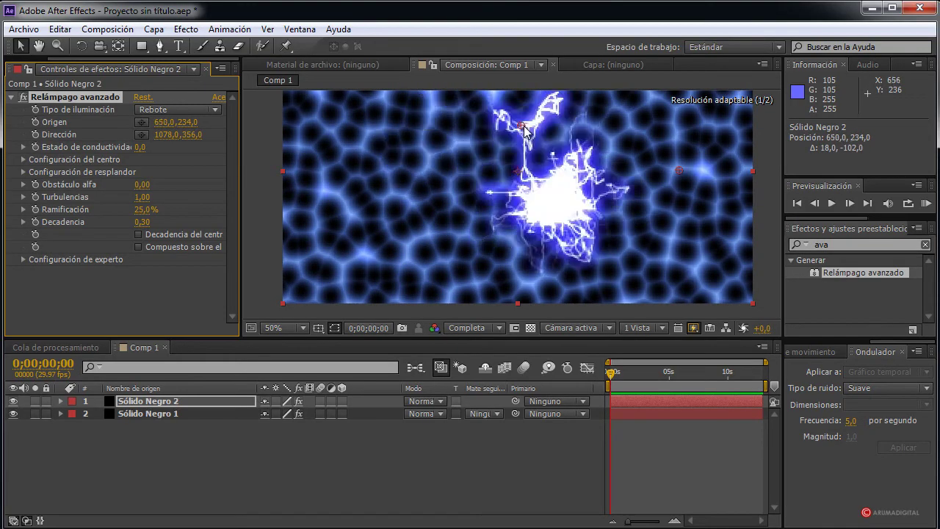
Step: Reduce the lightning's Radio del resplandor to 1,8 and collapse the Configuración de resplandor group
{"action": "key", "text": "comma"}
{"action": "key", "text": "comma"}
{"action": "left_click_drag", "start_coordinate": [574, 193], "coordinate": [574, 183]}
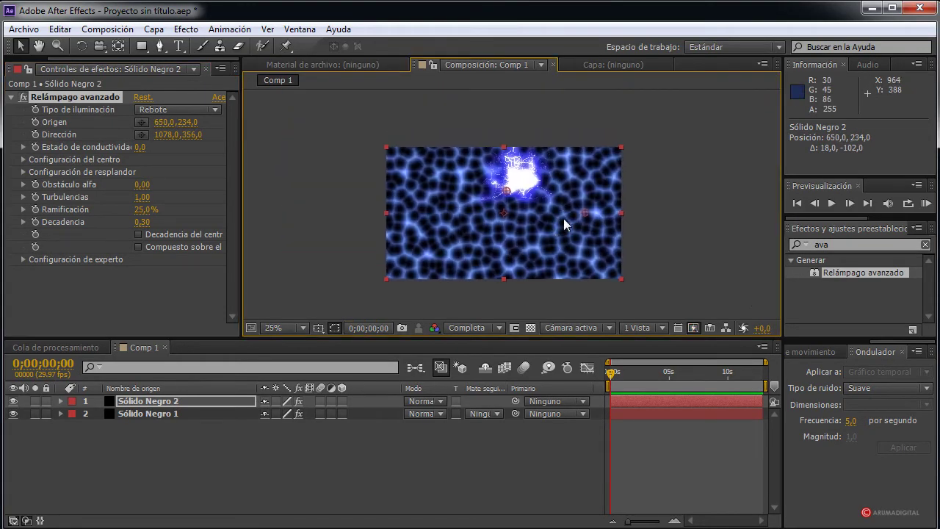
{"action": "key", "text": "period"}
{"action": "key", "text": "period"}
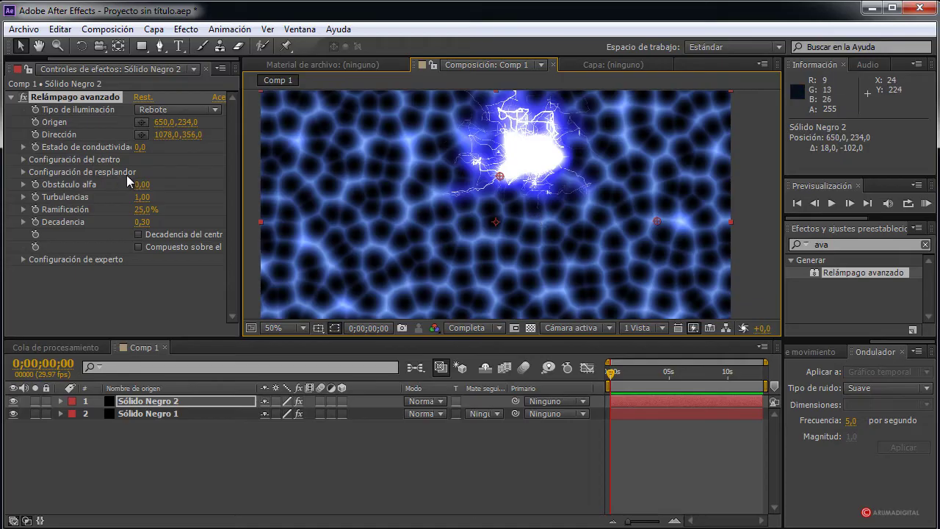
{"action": "left_click", "coordinate": [23, 172]}
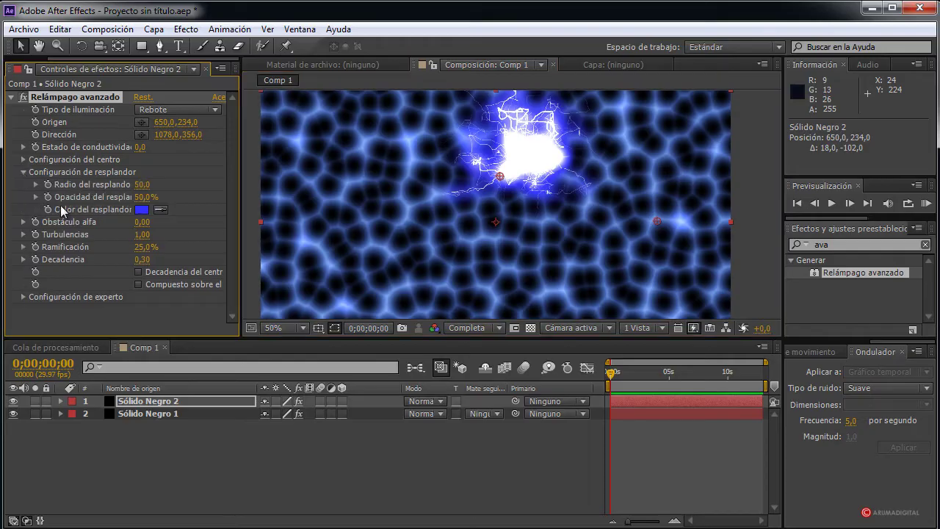
{"action": "left_click_drag", "start_coordinate": [142, 185], "coordinate": [415, 198]}
{"action": "scroll", "coordinate": [448, 196], "scroll_direction": "up", "scroll_amount": 2}
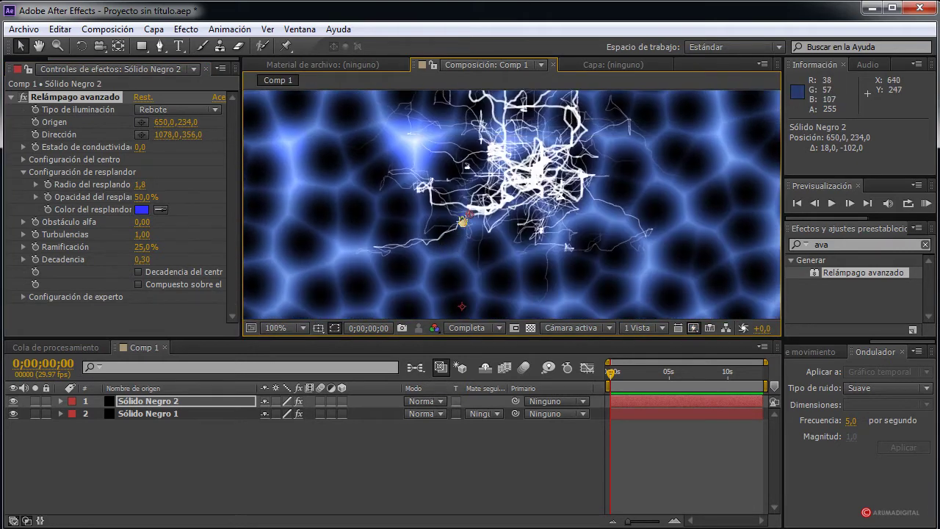
{"action": "left_click", "coordinate": [23, 171]}
Step: Set the lightning's Radio central to 5,8 in Configuración del centro and collapse that group
{"action": "left_click", "coordinate": [23, 160]}
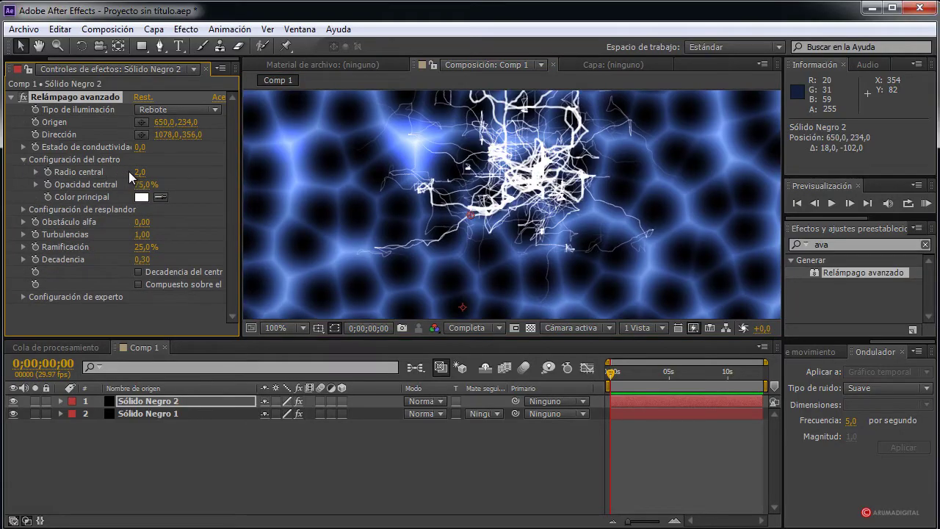
{"action": "left_click_drag", "start_coordinate": [202, 170], "coordinate": [439, 180]}
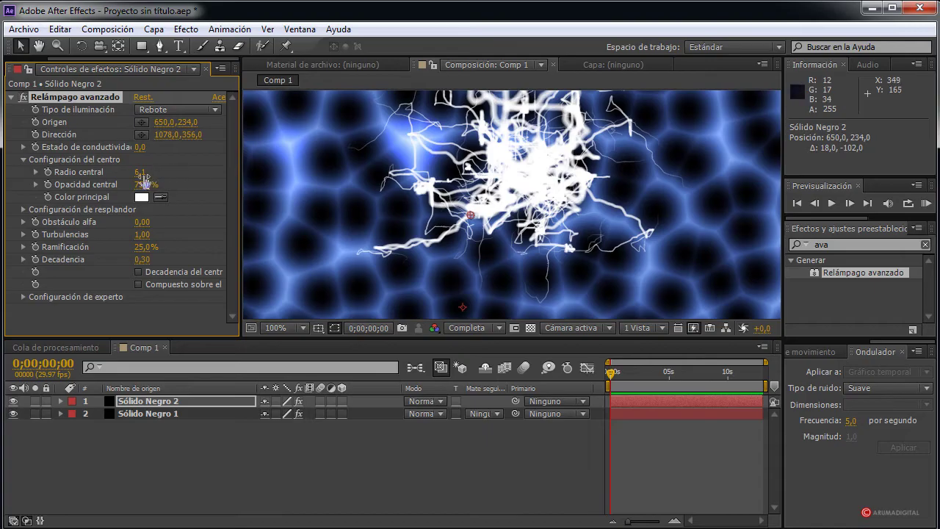
{"action": "left_click_drag", "start_coordinate": [144, 177], "coordinate": [128, 174]}
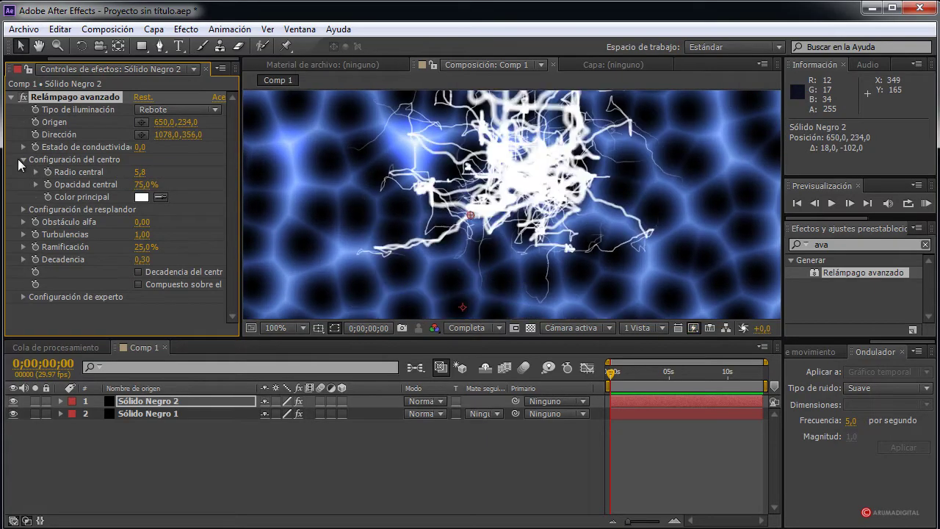
{"action": "left_click", "coordinate": [23, 159]}
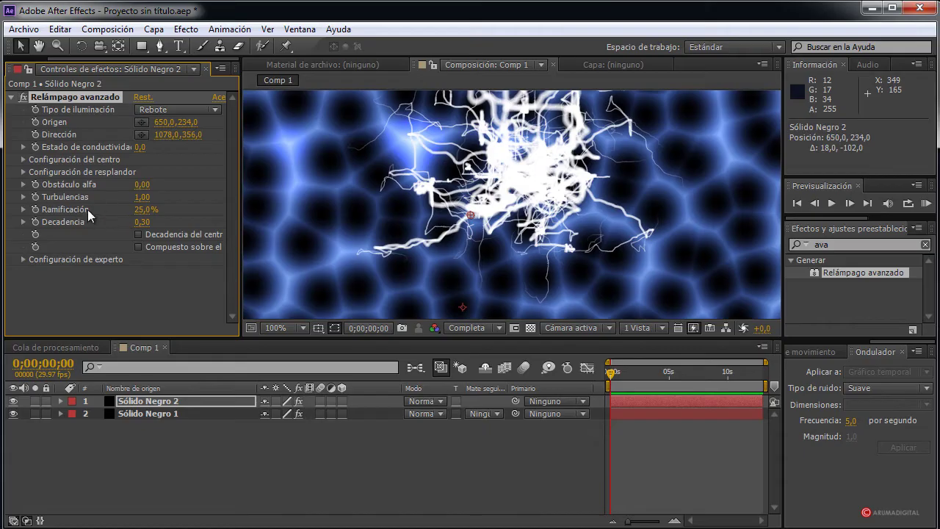
Step: Set the lightning's Turbulencias to 0,89 and Ramificación to 4,0%
{"action": "left_click_drag", "start_coordinate": [136, 204], "coordinate": [56, 194]}
{"action": "scroll", "coordinate": [542, 190], "scroll_direction": "down", "scroll_amount": 2}
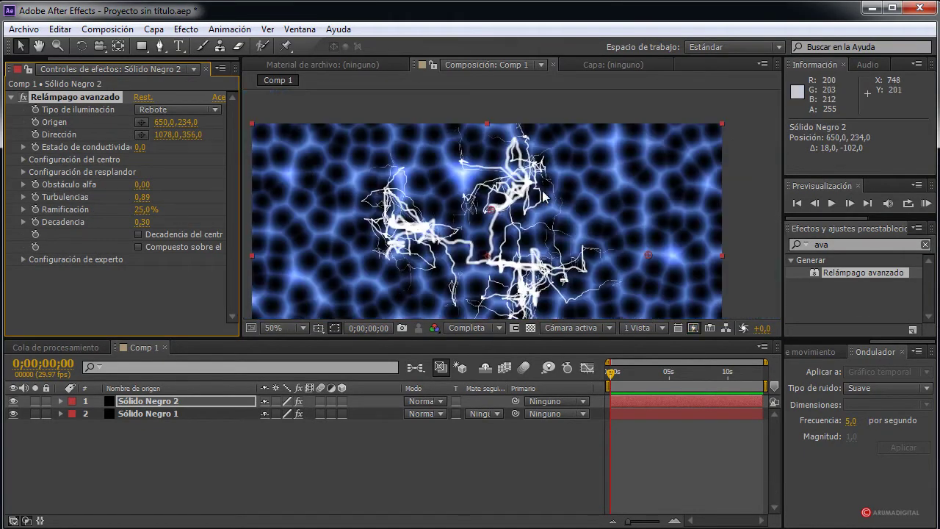
{"action": "left_click_drag", "start_coordinate": [544, 198], "coordinate": [548, 165]}
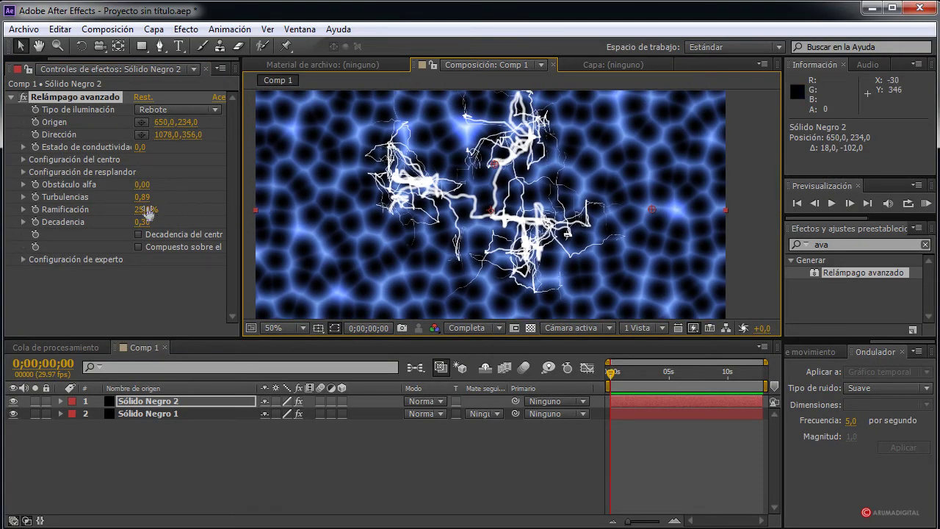
{"action": "mouse_move", "coordinate": [147, 211]}
{"action": "left_mouse_down"}
{"action": "mouse_move", "coordinate": [94, 201]}
{"action": "mouse_move", "coordinate": [158, 209]}
{"action": "left_mouse_up"}
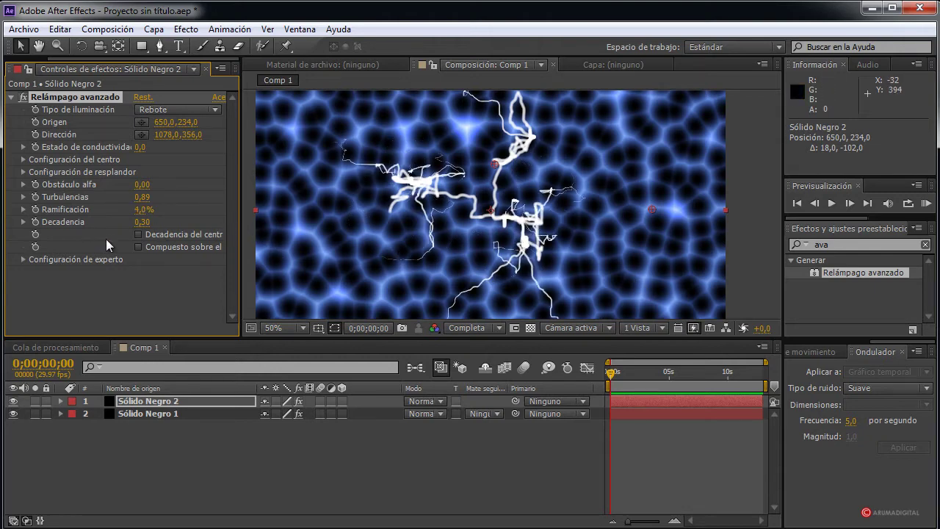
Step: Set the lightning's Decadencia to 0,19 and apply the CC Vector Blur effect to Sólido Negro 2
{"action": "left_click_drag", "start_coordinate": [141, 222], "coordinate": [121, 204]}
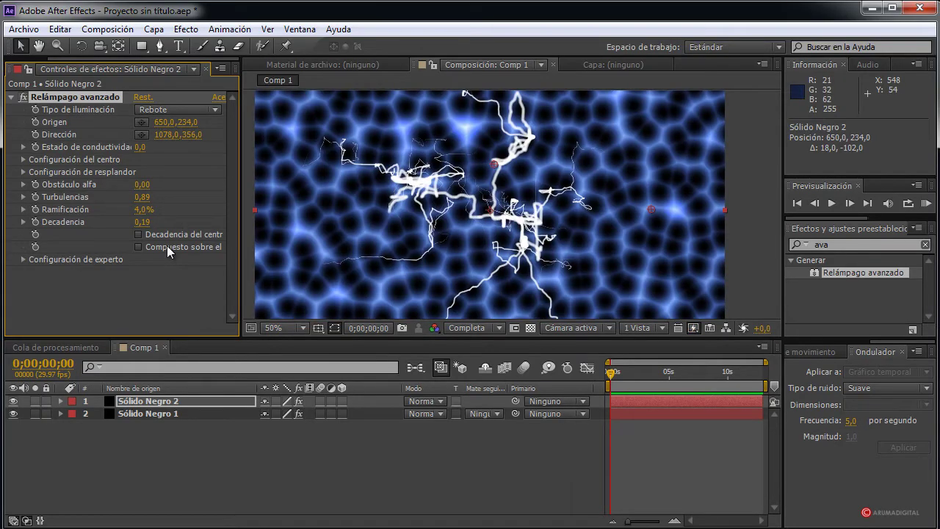
{"action": "left_click", "coordinate": [830, 248]}
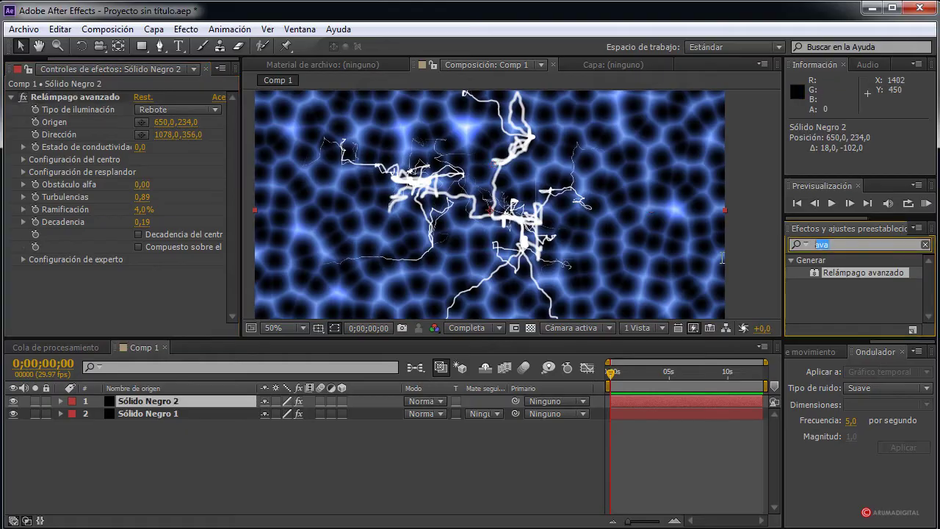
{"action": "type", "text": "cc v"}
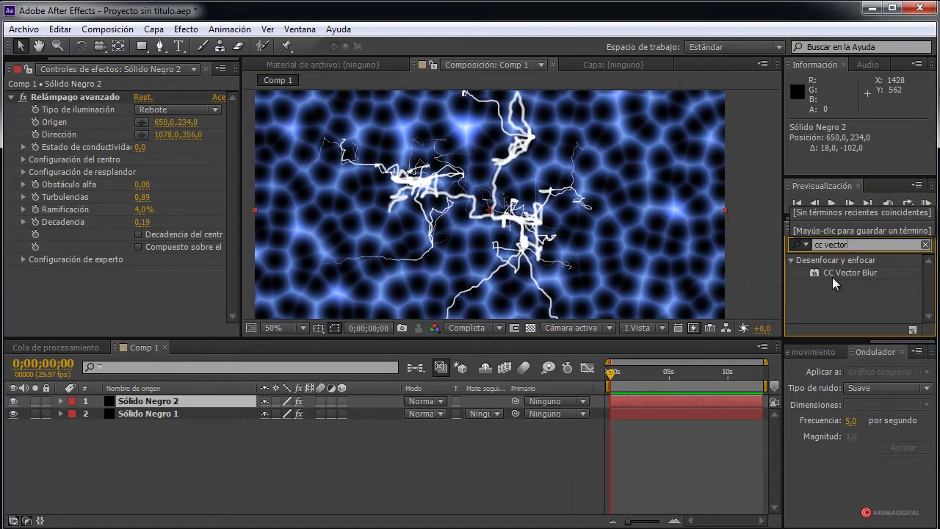
{"action": "type", "text": "ector"}
{"action": "left_click_drag", "start_coordinate": [844, 275], "coordinate": [125, 305]}
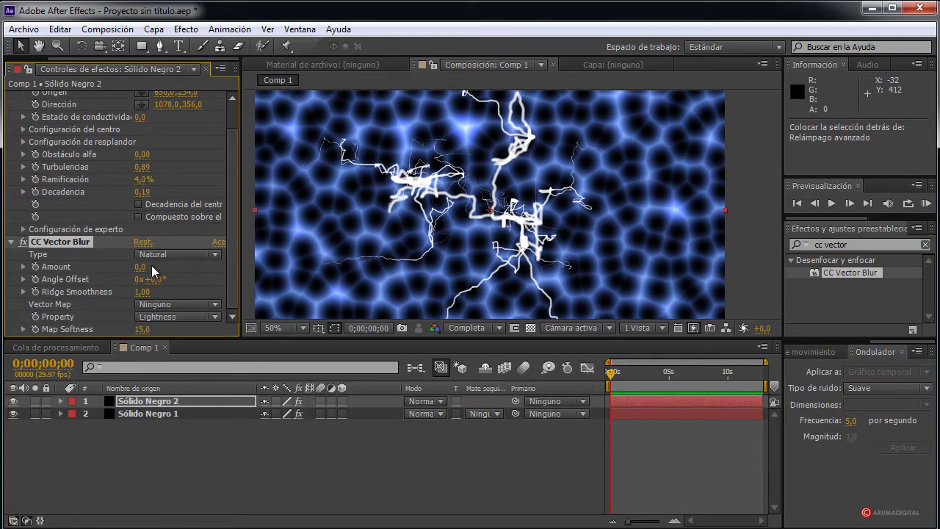
Step: Set the CC Vector Blur Amount to 33,0 and hide the Sólido Negro 1 background layer
{"action": "left_click_drag", "start_coordinate": [143, 272], "coordinate": [165, 267]}
{"action": "scroll", "coordinate": [359, 246], "scroll_direction": "up", "scroll_amount": 2}
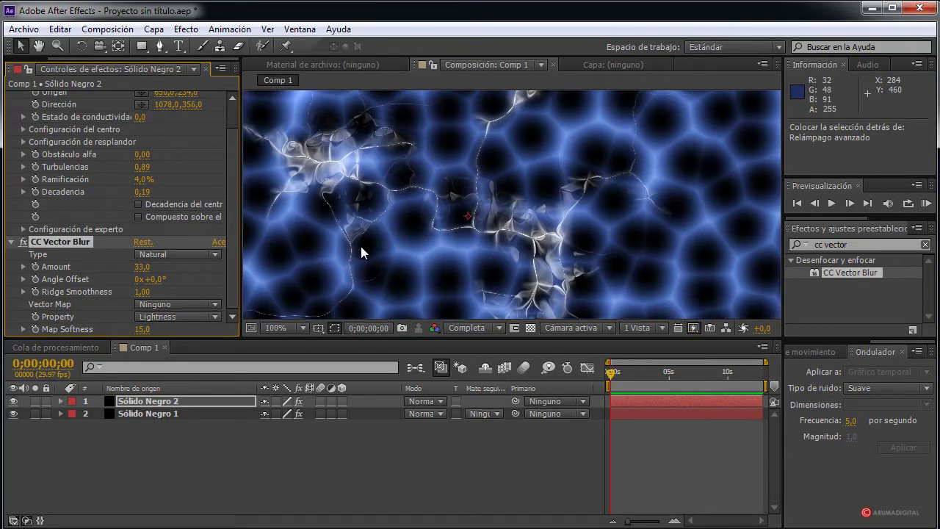
{"action": "mouse_move", "coordinate": [341, 217]}
{"action": "left_mouse_down"}
{"action": "mouse_move", "coordinate": [360, 176]}
{"action": "mouse_move", "coordinate": [365, 183]}
{"action": "left_mouse_up"}
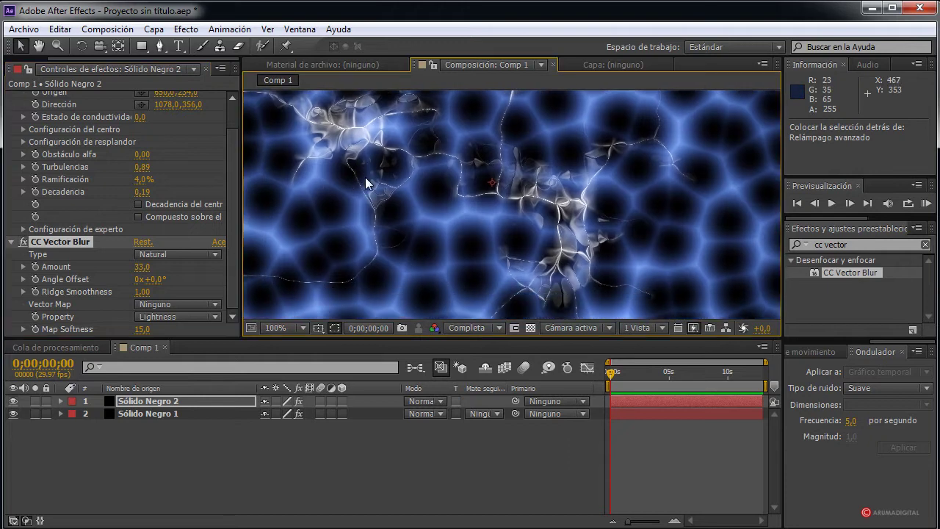
{"action": "left_click", "coordinate": [12, 414]}
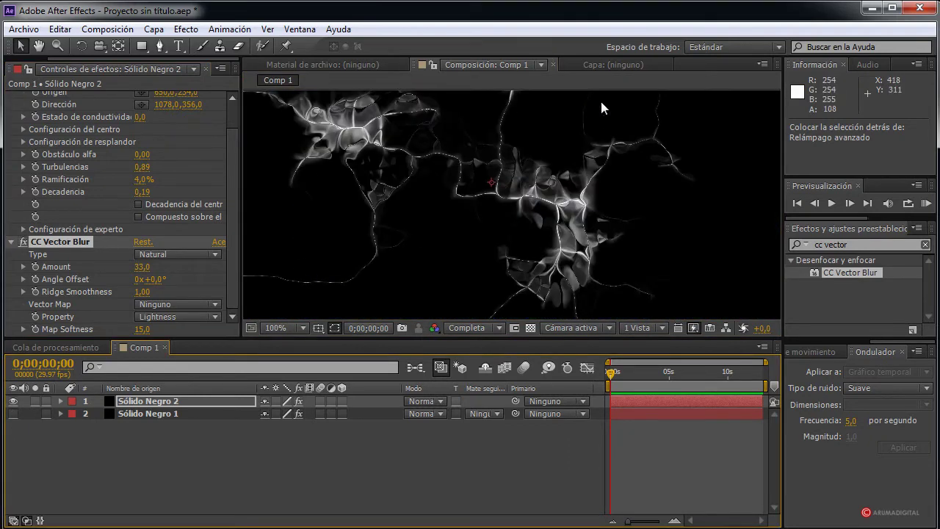
{"action": "key", "text": "comma"}
{"action": "key", "text": "comma"}
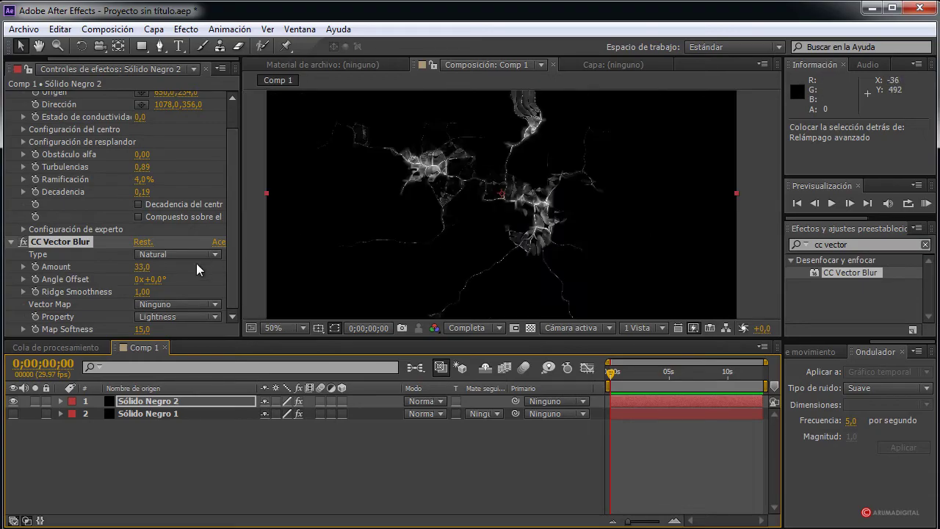
Step: Set the CC Vector Blur Ridge Smoothness to 29,40 and Map Softness to 23,0
{"action": "left_click", "coordinate": [236, 260]}
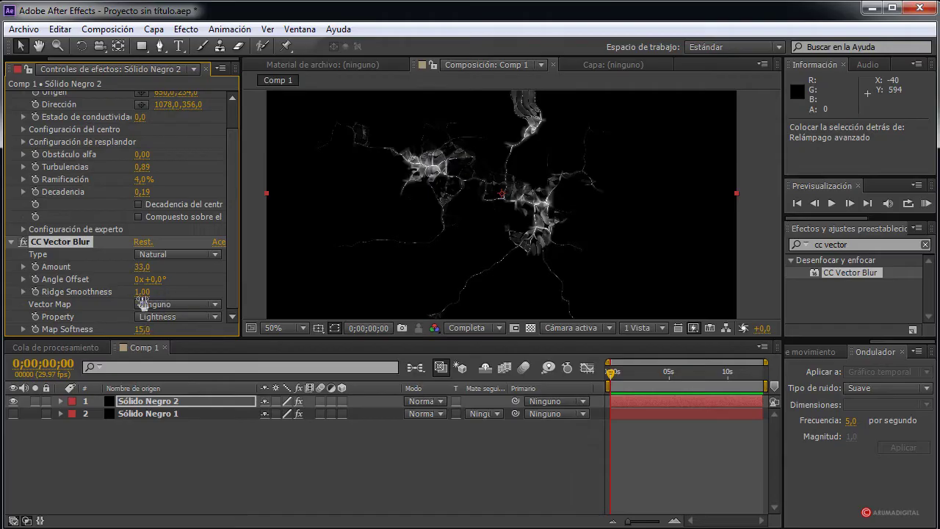
{"action": "left_click_drag", "start_coordinate": [141, 291], "coordinate": [359, 287]}
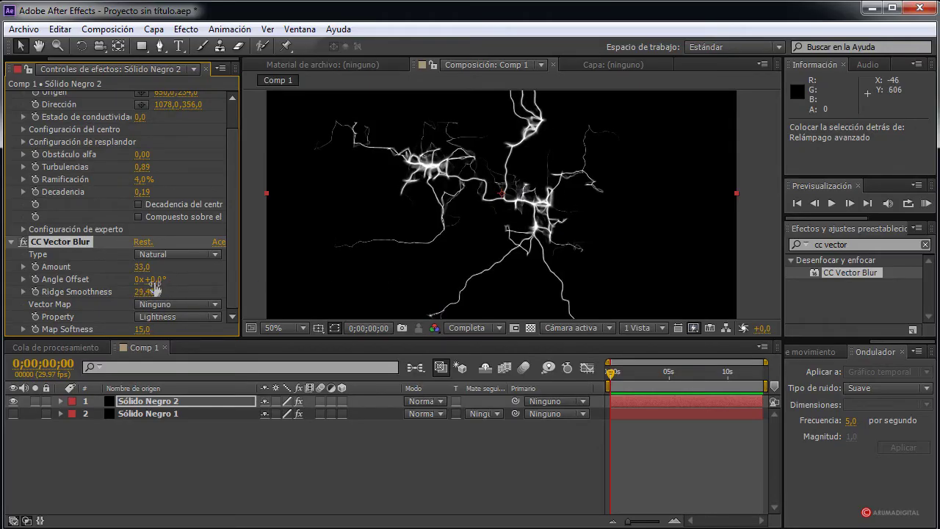
{"action": "left_click_drag", "start_coordinate": [219, 328], "coordinate": [74, 328]}
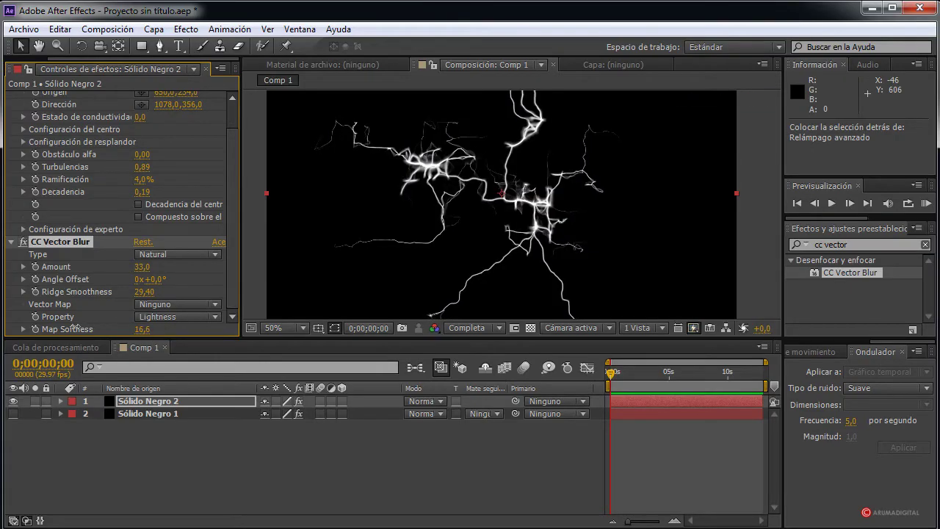
{"action": "left_click_drag", "start_coordinate": [132, 318], "coordinate": [122, 327]}
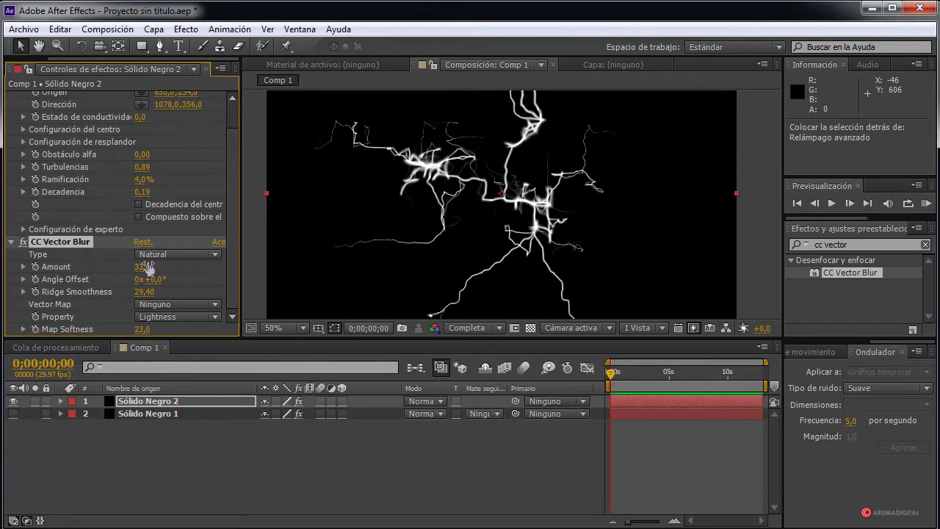
Step: Raise the CC Vector Blur Amount to 167,0 and set its Angle Offset to 58°
{"action": "mouse_move", "coordinate": [149, 268]}
{"action": "left_mouse_down"}
{"action": "mouse_move", "coordinate": [303, 267]}
{"action": "mouse_move", "coordinate": [229, 268]}
{"action": "left_mouse_up"}
{"action": "key", "text": "slash"}
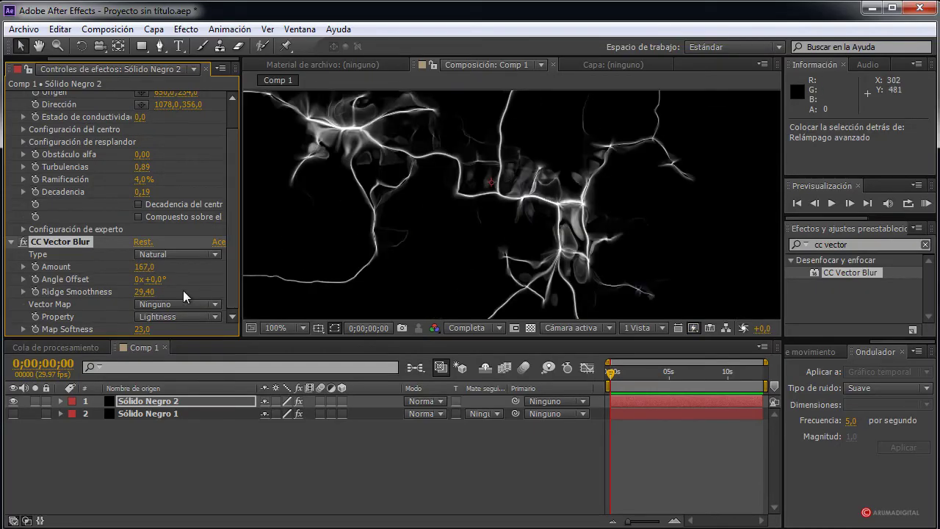
{"action": "left_click_drag", "start_coordinate": [152, 277], "coordinate": [196, 277]}
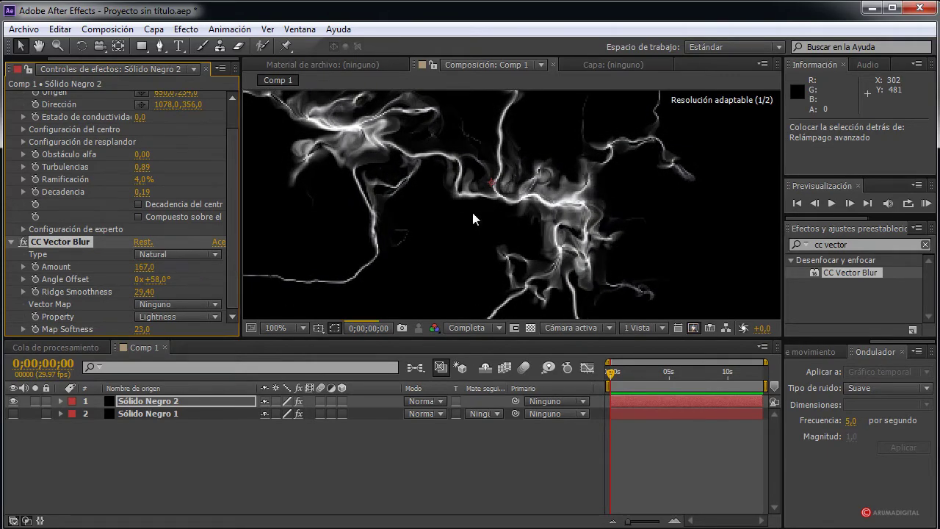
{"action": "left_click_drag", "start_coordinate": [471, 216], "coordinate": [563, 266]}
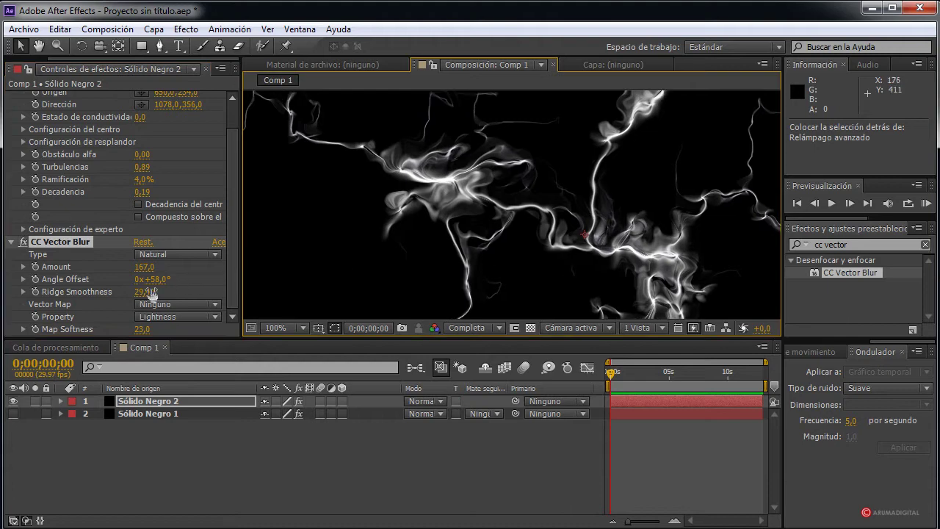
Step: Set the CC Vector Blur Ridge Smoothness to 31,60 and its Angle Offset to 189° after trying 202°
{"action": "left_click_drag", "start_coordinate": [150, 291], "coordinate": [255, 270]}
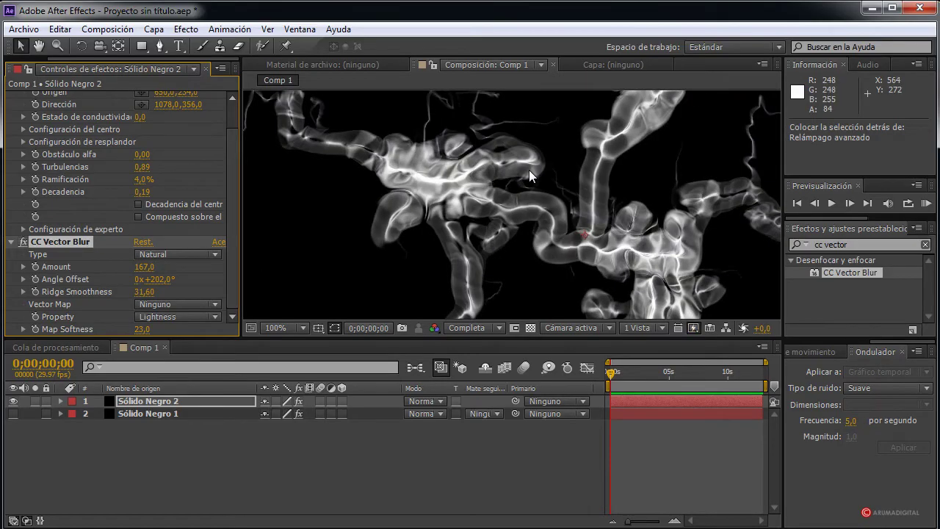
{"action": "left_click_drag", "start_coordinate": [529, 170], "coordinate": [492, 274]}
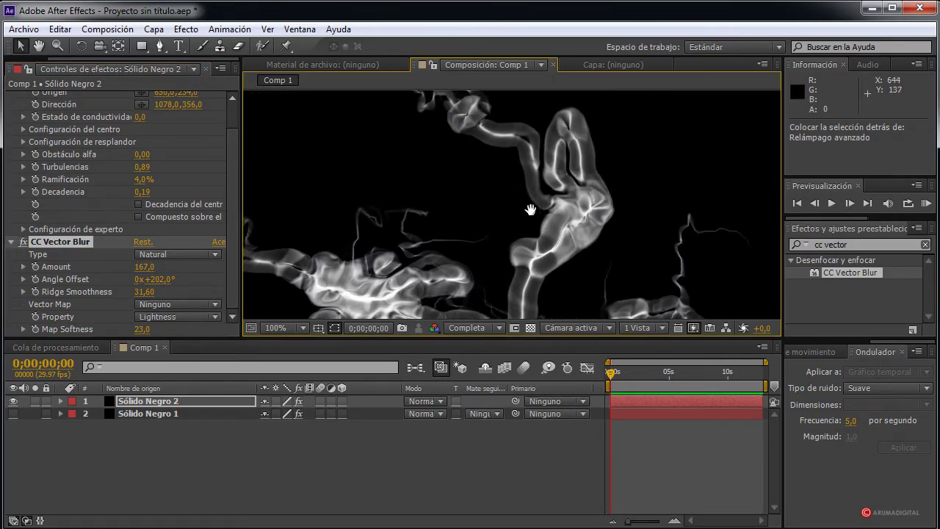
{"action": "left_click_drag", "start_coordinate": [530, 210], "coordinate": [503, 160]}
{"action": "mouse_move", "coordinate": [150, 287]}
{"action": "left_mouse_down"}
{"action": "mouse_move", "coordinate": [190, 278]}
{"action": "mouse_move", "coordinate": [145, 281]}
{"action": "left_mouse_up"}
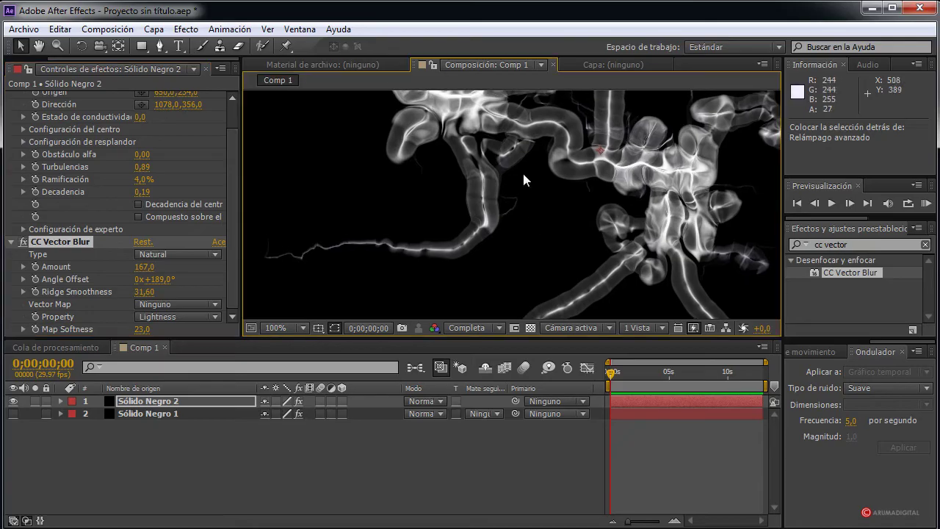
{"action": "left_click_drag", "start_coordinate": [556, 223], "coordinate": [556, 169]}
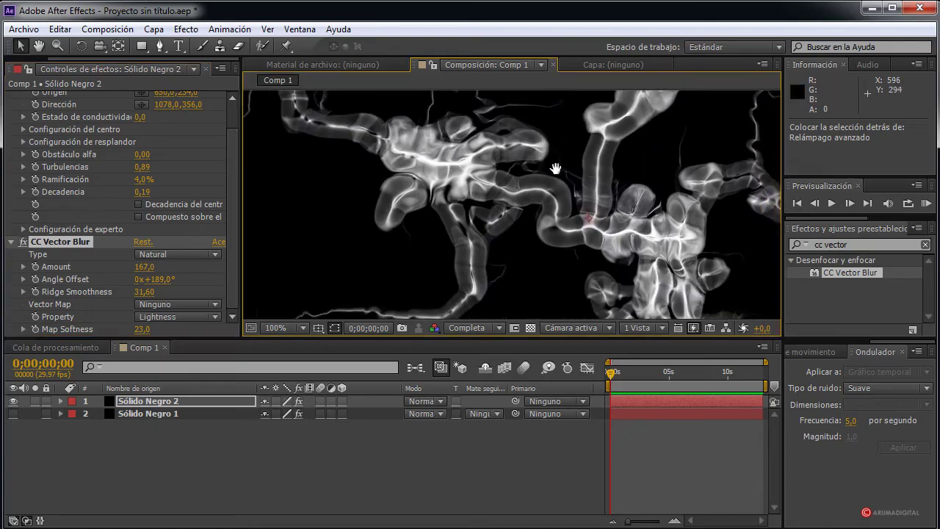
Step: Lower the CC Vector Blur Ridge Smoothness to 20,30 and Map Softness to 20,4
{"action": "left_click_drag", "start_coordinate": [144, 291], "coordinate": [107, 290]}
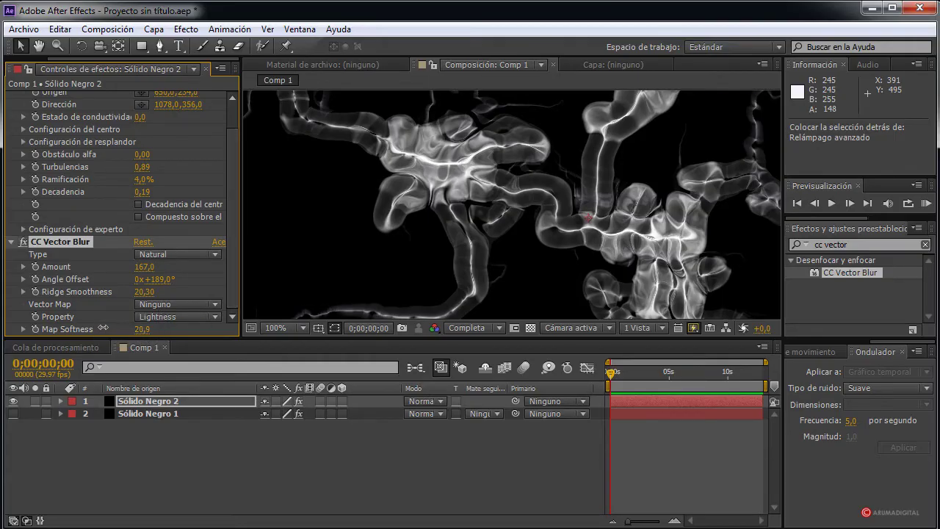
{"action": "left_click_drag", "start_coordinate": [102, 328], "coordinate": [93, 310]}
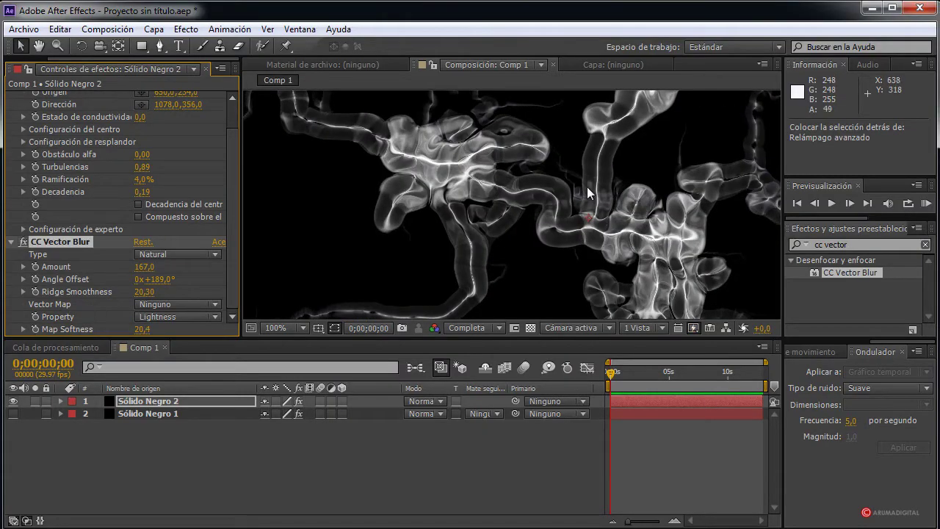
{"action": "scroll", "coordinate": [587, 187], "scroll_direction": "down", "scroll_amount": 2}
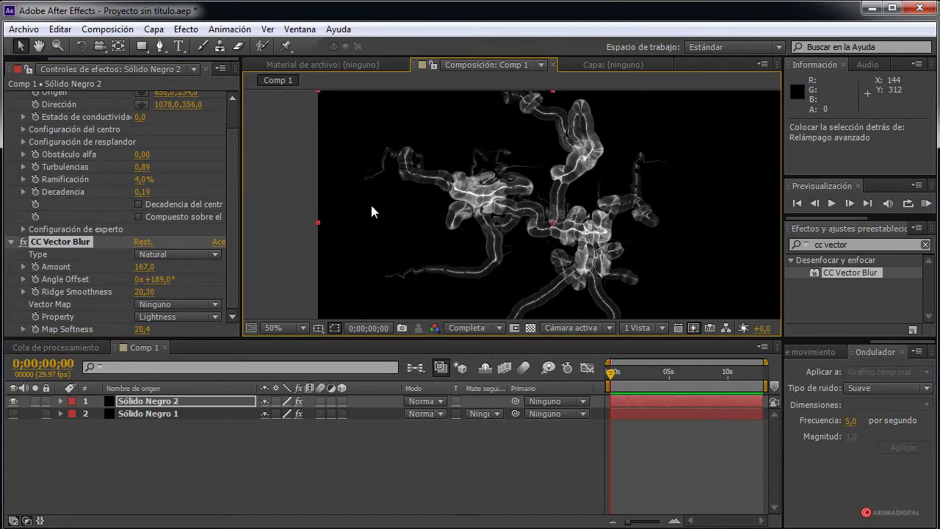
Step: Collapse the Relámpago avanzado and CC Vector Blur effects and apply the Curvas effect to Sólido Negro 2
{"action": "scroll", "coordinate": [235, 190], "scroll_direction": "up", "scroll_amount": 2}
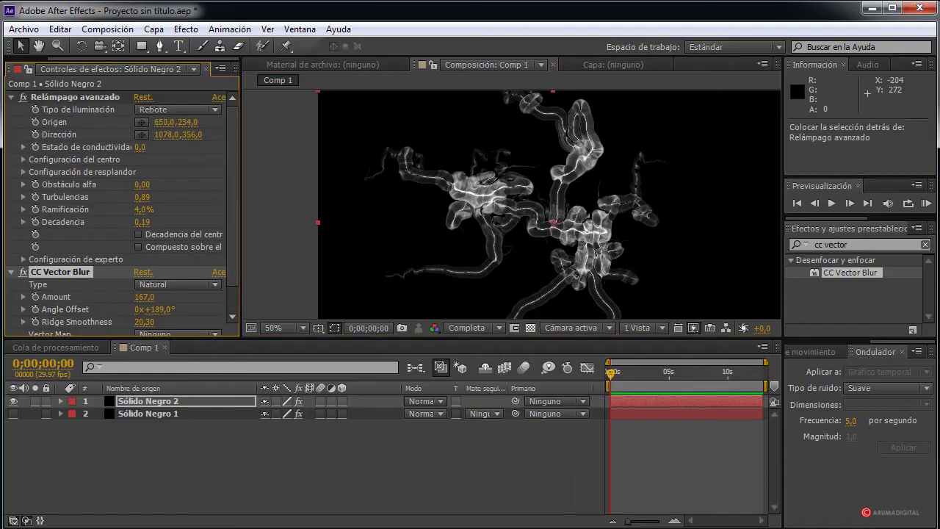
{"action": "left_click", "coordinate": [11, 97]}
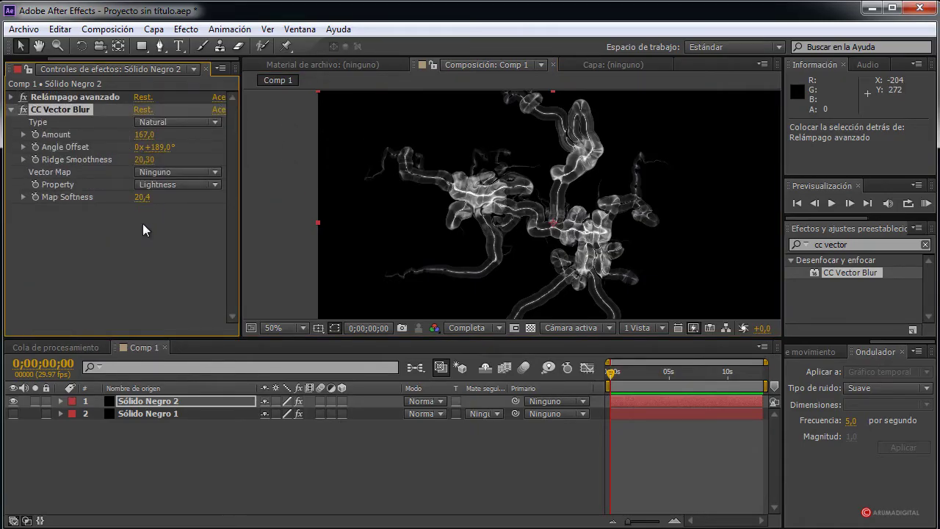
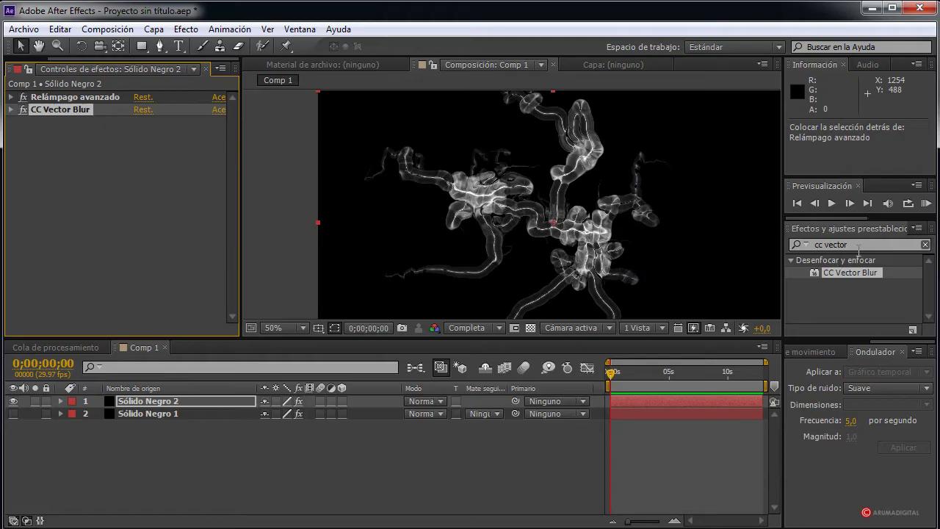
{"action": "type", "text": "curvas"}
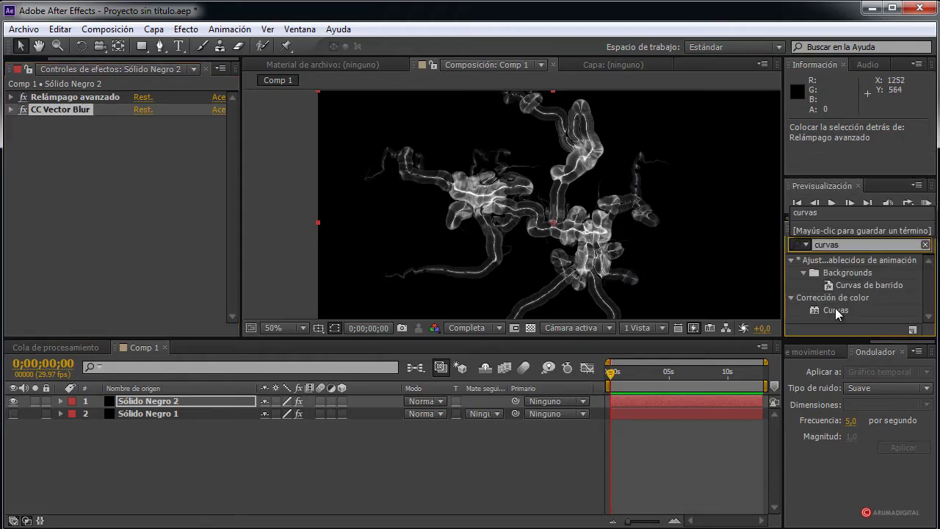
{"action": "left_click_drag", "start_coordinate": [834, 309], "coordinate": [159, 258]}
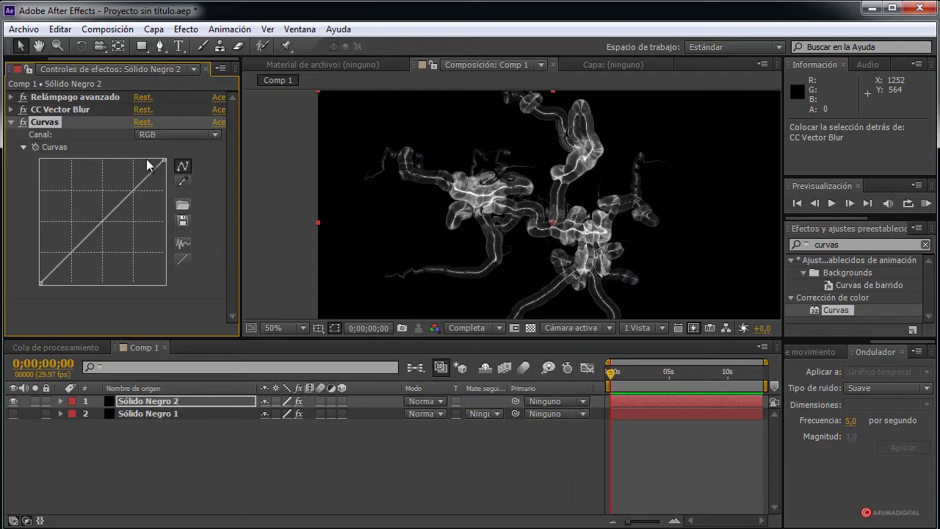
Step: Adjust the Curvas effect channel by channel, finishing with the Azul curve bent below the diagonal
{"action": "left_click", "coordinate": [166, 137]}
{"action": "left_click", "coordinate": [158, 172]}
{"action": "left_click_drag", "start_coordinate": [110, 215], "coordinate": [114, 236]}
{"action": "left_click", "coordinate": [146, 136]}
{"action": "left_click", "coordinate": [166, 183]}
{"action": "left_click", "coordinate": [150, 140]}
{"action": "left_click", "coordinate": [164, 199]}
{"action": "mouse_move", "coordinate": [115, 229]}
{"action": "left_mouse_down"}
{"action": "mouse_move", "coordinate": [126, 245]}
{"action": "mouse_move", "coordinate": [134, 226]}
{"action": "left_mouse_up"}
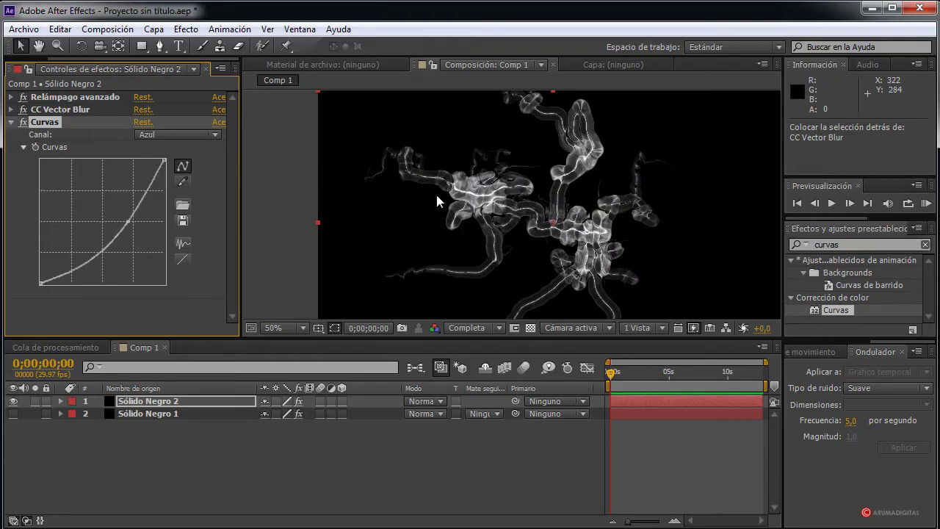
Step: Collapse Curvas, show the Sólido Negro 1 background again, and move Curvas above CC Vector Blur
{"action": "left_click", "coordinate": [11, 121]}
{"action": "left_click", "coordinate": [12, 413]}
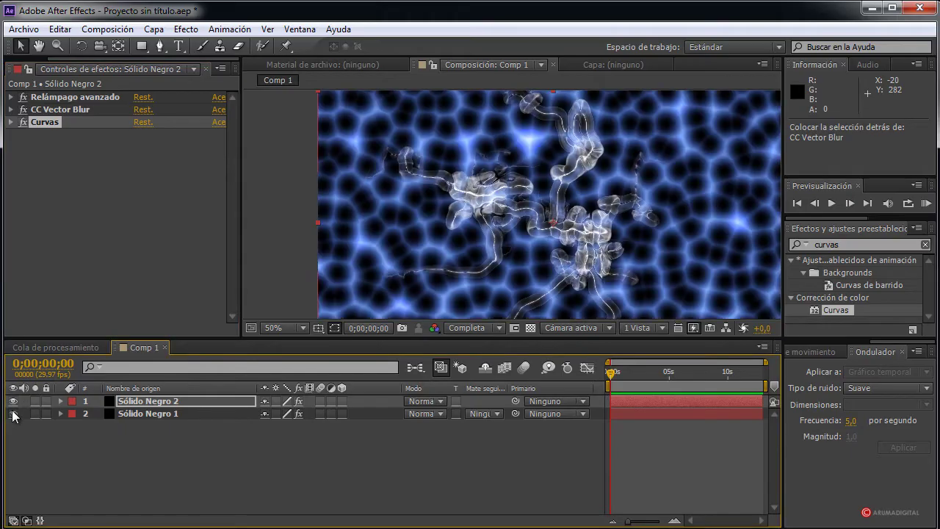
{"action": "left_click_drag", "start_coordinate": [51, 121], "coordinate": [53, 105]}
{"action": "scroll", "coordinate": [427, 243], "scroll_direction": "up", "scroll_amount": 2}
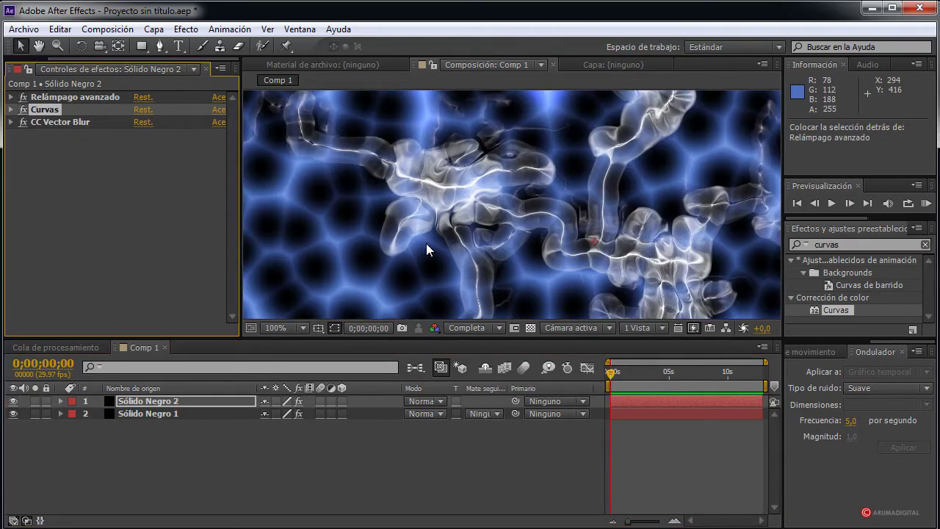
Step: Set the lightning's Color principal in Configuración del centro to the dark red 8B2F2F
{"action": "left_click", "coordinate": [11, 97]}
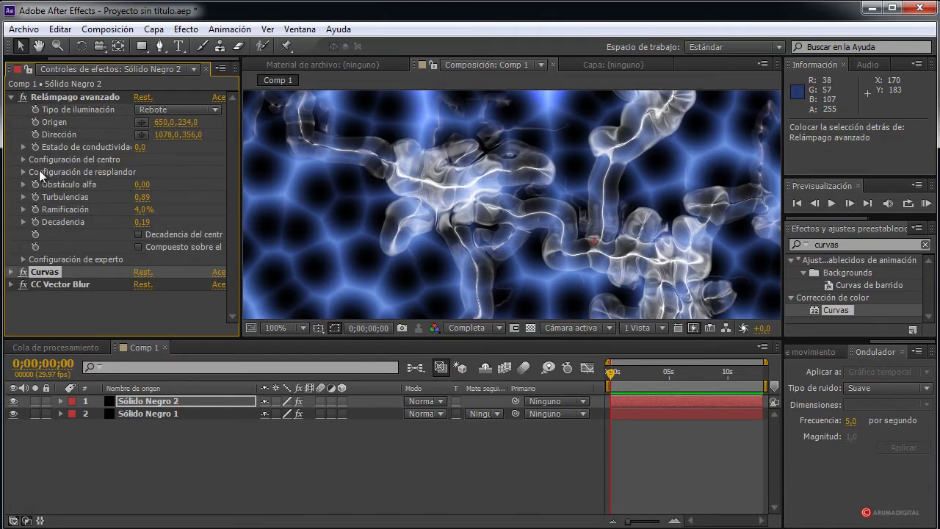
{"action": "left_click", "coordinate": [23, 159]}
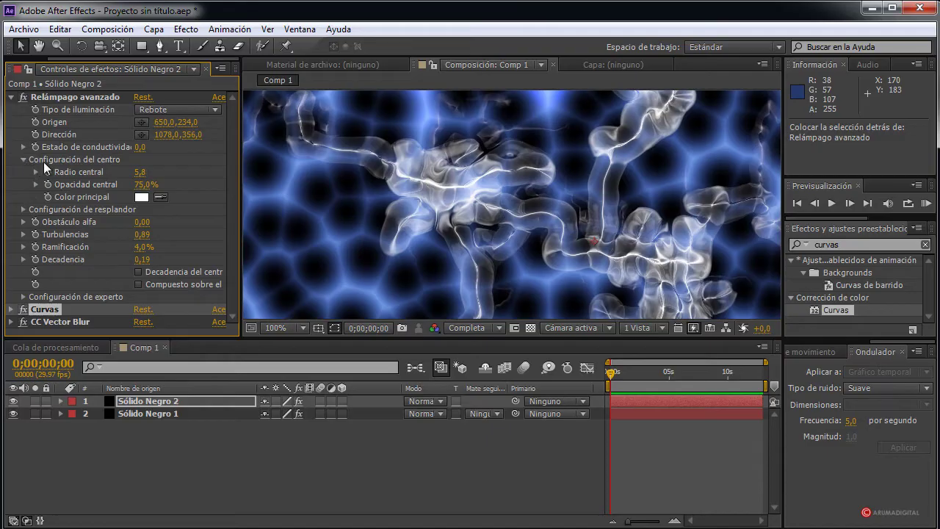
{"action": "left_click", "coordinate": [142, 197]}
{"action": "left_click", "coordinate": [306, 335]}
{"action": "mouse_move", "coordinate": [297, 355]}
{"action": "left_mouse_down"}
{"action": "mouse_move", "coordinate": [273, 374]}
{"action": "mouse_move", "coordinate": [219, 317]}
{"action": "left_mouse_up"}
{"action": "left_click", "coordinate": [233, 317]}
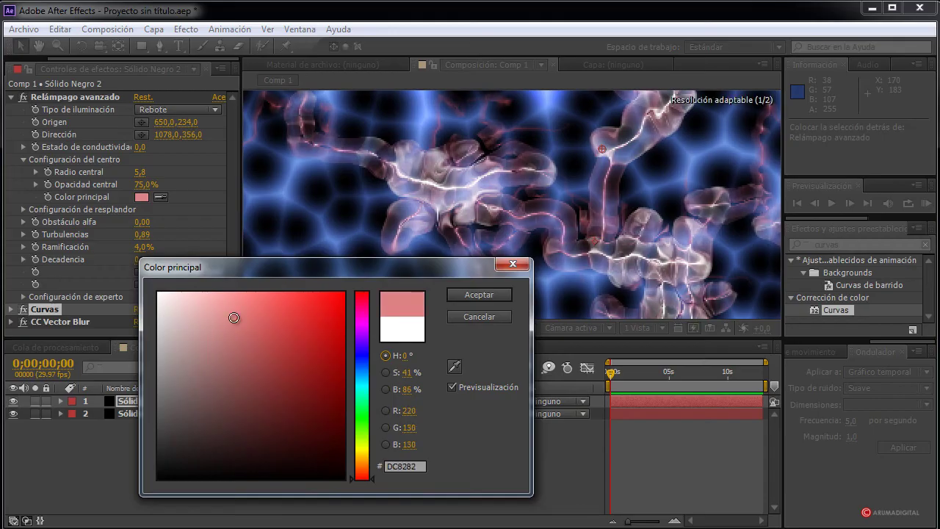
{"action": "mouse_move", "coordinate": [266, 341]}
{"action": "left_mouse_down"}
{"action": "mouse_move", "coordinate": [283, 373]}
{"action": "mouse_move", "coordinate": [304, 369]}
{"action": "mouse_move", "coordinate": [307, 387]}
{"action": "mouse_move", "coordinate": [281, 376]}
{"action": "left_mouse_up"}
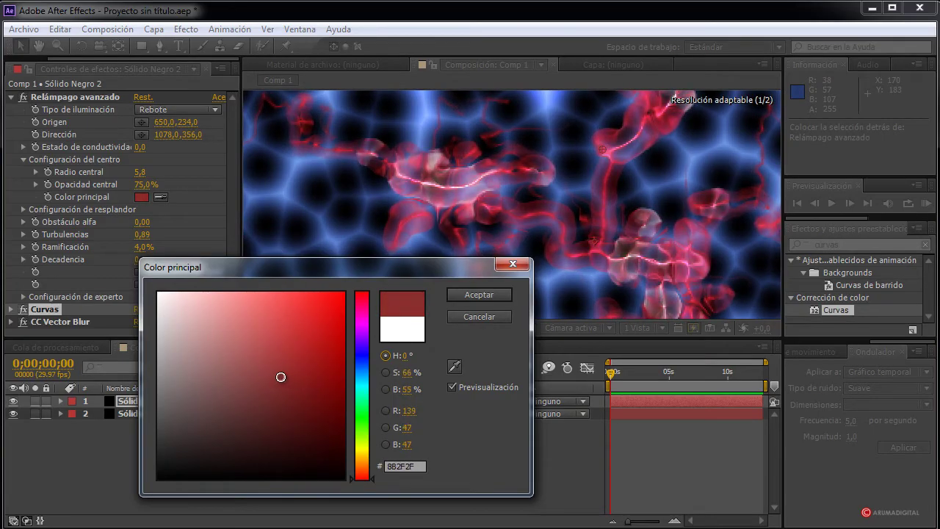
{"action": "left_click", "coordinate": [462, 295]}
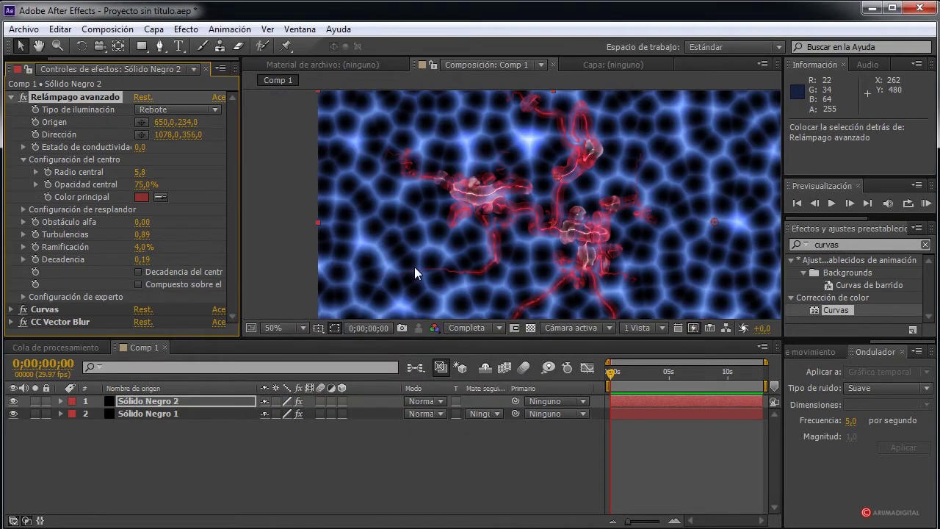
Step: Delete the Curvas effect from Sólido Negro 2 and collapse its Relámpago avanzado settings
{"action": "left_click", "coordinate": [23, 160]}
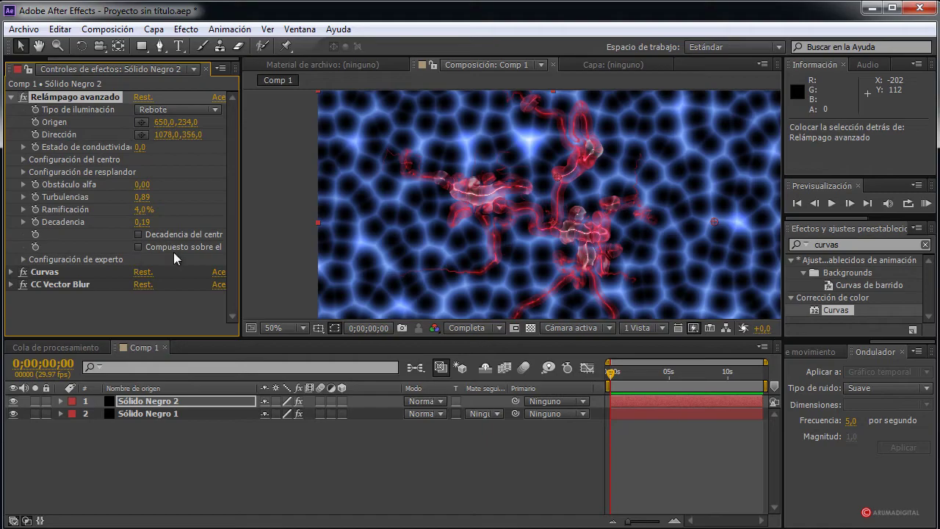
{"action": "left_click", "coordinate": [63, 272]}
{"action": "key", "text": "Delete"}
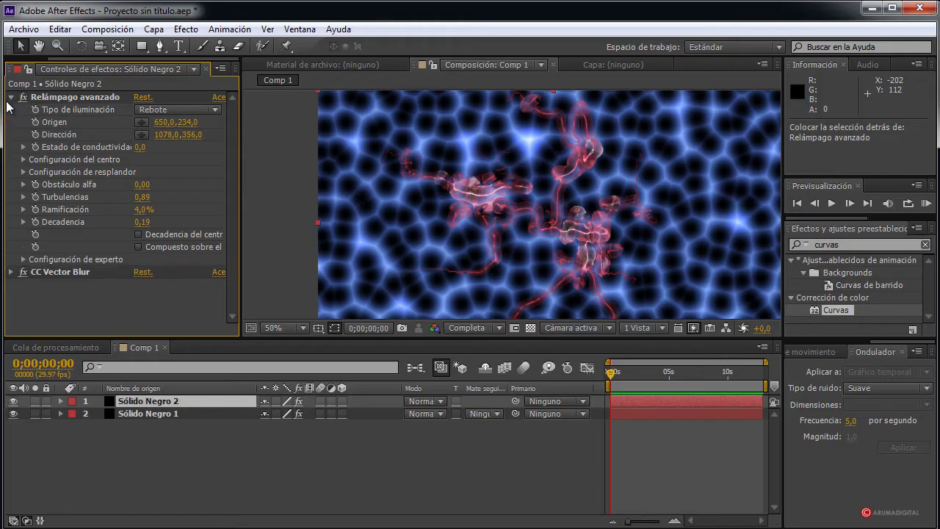
{"action": "left_click", "coordinate": [11, 97]}
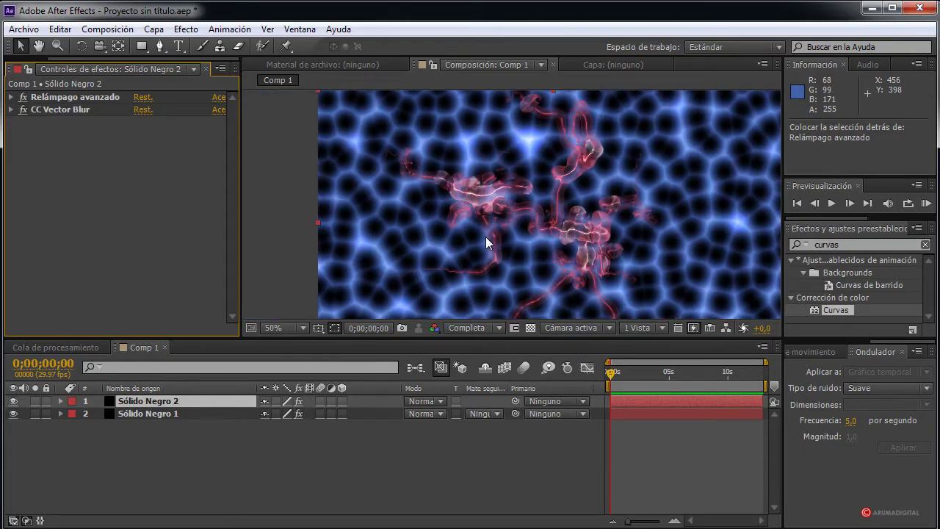
Step: Lower the Opacidad of the Sólido Negro 1 background layer to 51%
{"action": "left_click", "coordinate": [154, 411]}
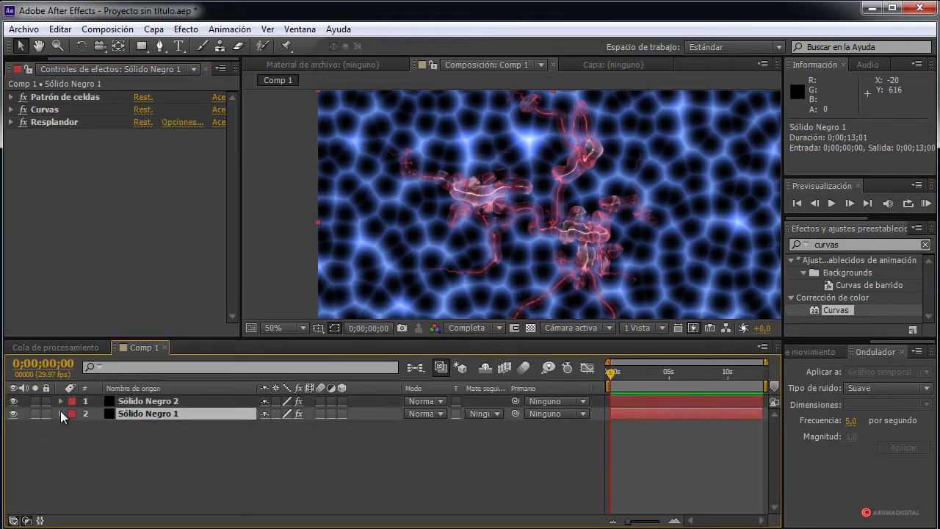
{"action": "left_click", "coordinate": [61, 410]}
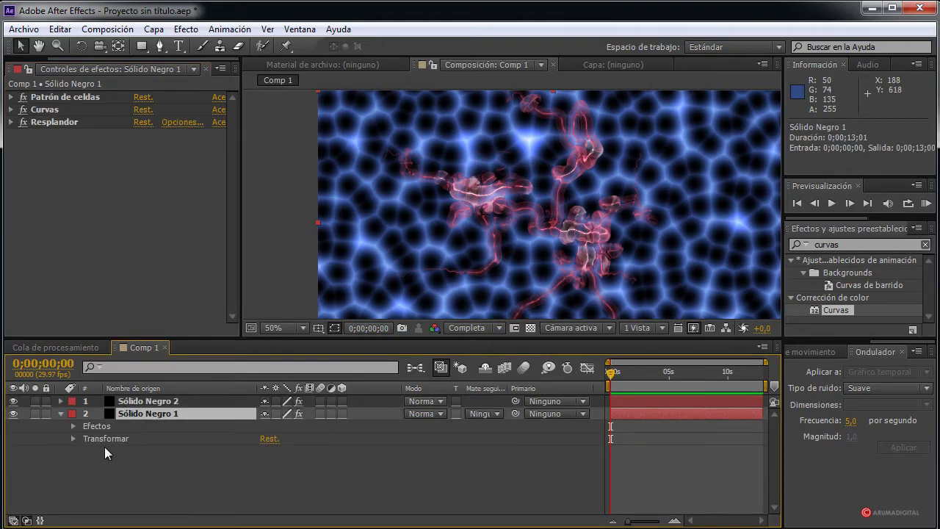
{"action": "left_click", "coordinate": [73, 426]}
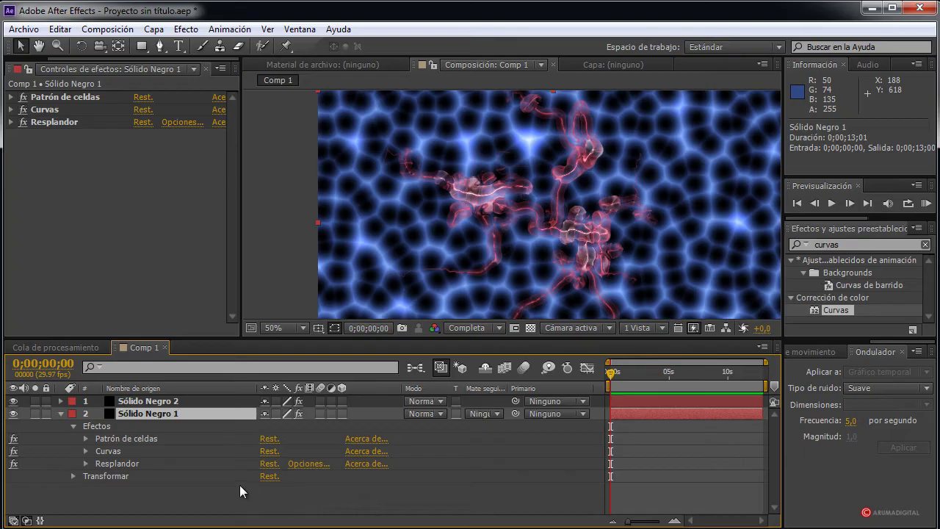
{"action": "left_click", "coordinate": [74, 426]}
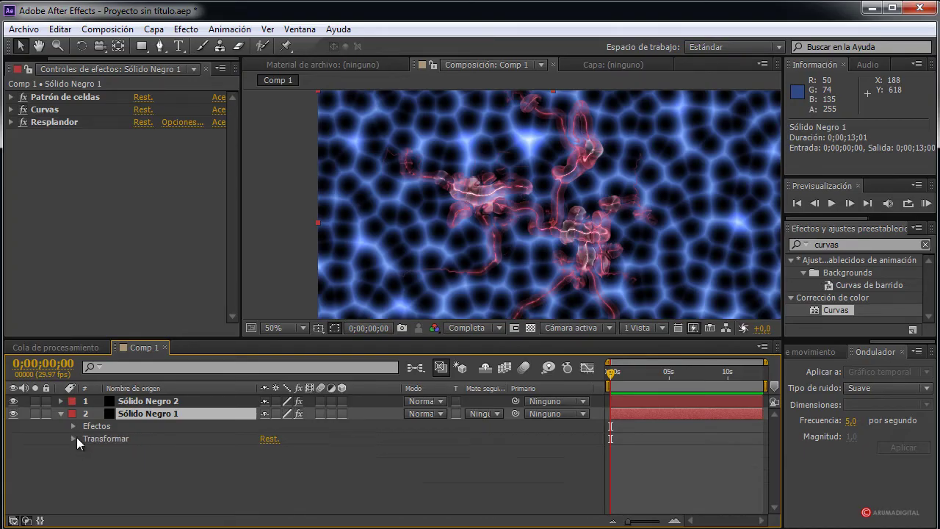
{"action": "left_click", "coordinate": [73, 439]}
{"action": "left_click_drag", "start_coordinate": [269, 500], "coordinate": [226, 493]}
{"action": "scroll", "coordinate": [530, 177], "scroll_direction": "down", "scroll_amount": 2}
{"action": "scroll", "coordinate": [558, 201], "scroll_direction": "up", "scroll_amount": 2}
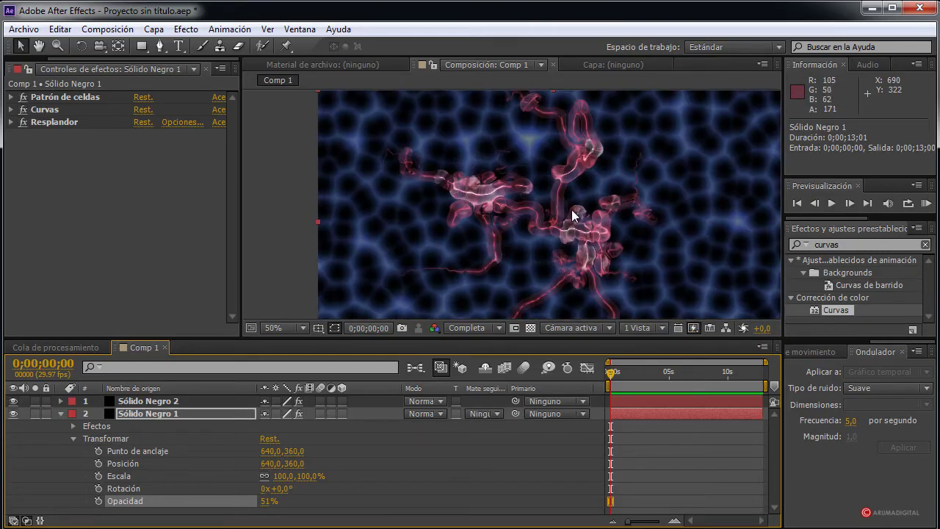
{"action": "left_click_drag", "start_coordinate": [573, 210], "coordinate": [538, 197]}
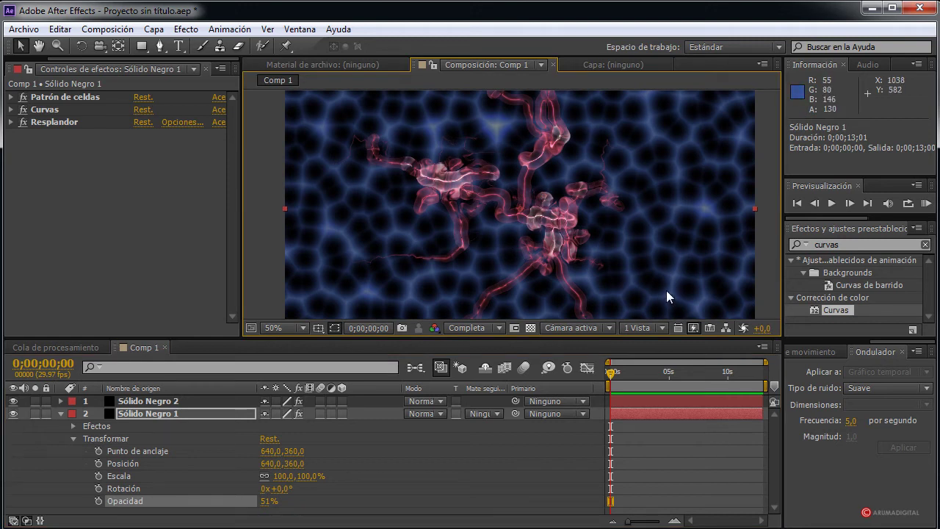
Step: In the background's Patrón de celdas effect, set Tamaño to 46 and Dispersión to 1,38
{"action": "left_click", "coordinate": [11, 97]}
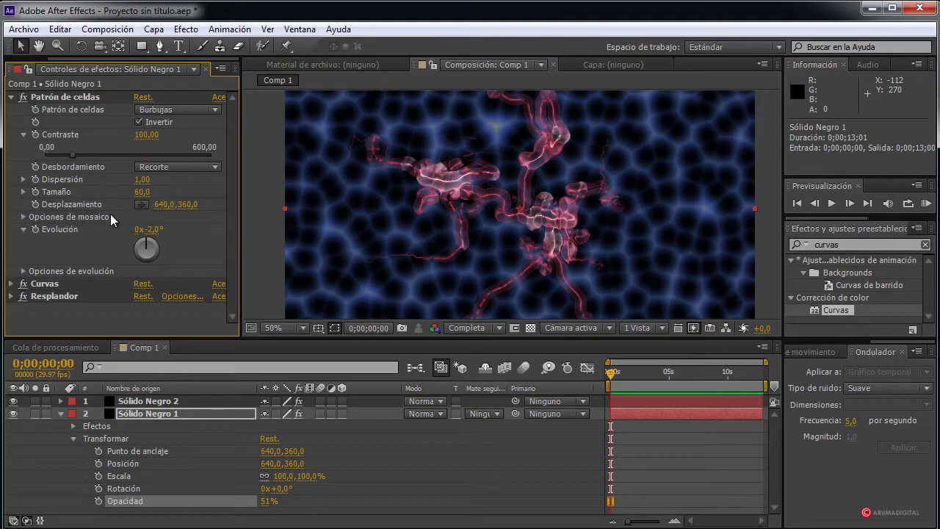
{"action": "left_click_drag", "start_coordinate": [141, 191], "coordinate": [124, 191]}
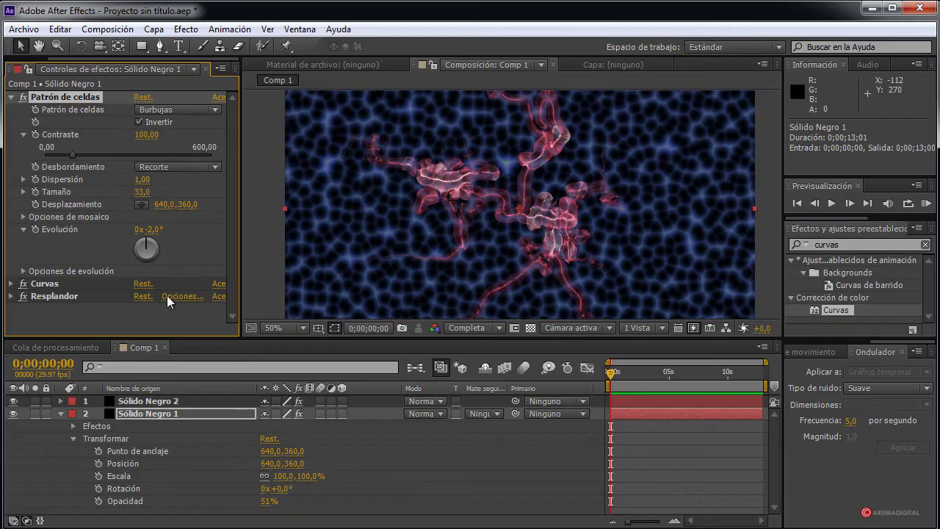
{"action": "scroll", "coordinate": [622, 232], "scroll_direction": "down", "scroll_amount": 2}
{"action": "scroll", "coordinate": [623, 232], "scroll_direction": "up", "scroll_amount": 2}
{"action": "left_click_drag", "start_coordinate": [136, 199], "coordinate": [273, 162]}
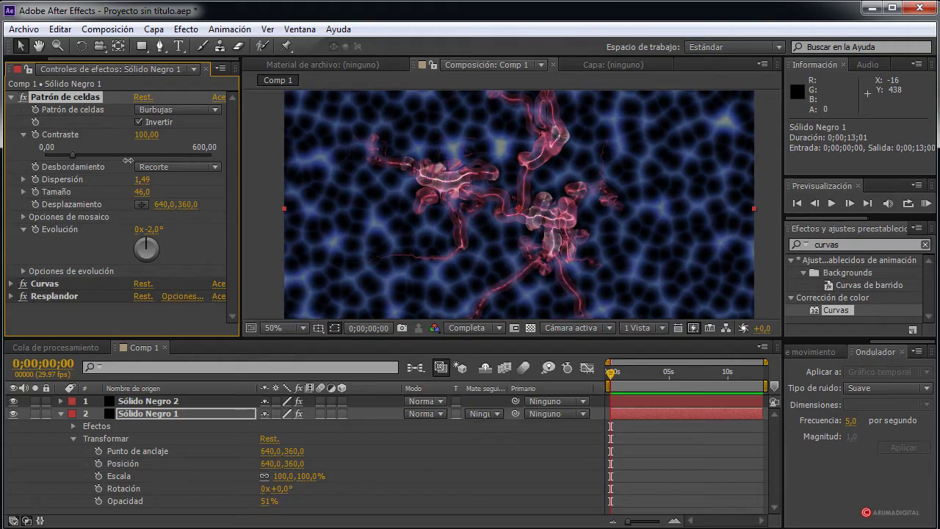
{"action": "left_click_drag", "start_coordinate": [149, 160], "coordinate": [37, 160]}
{"action": "left_click_drag", "start_coordinate": [104, 156], "coordinate": [255, 152]}
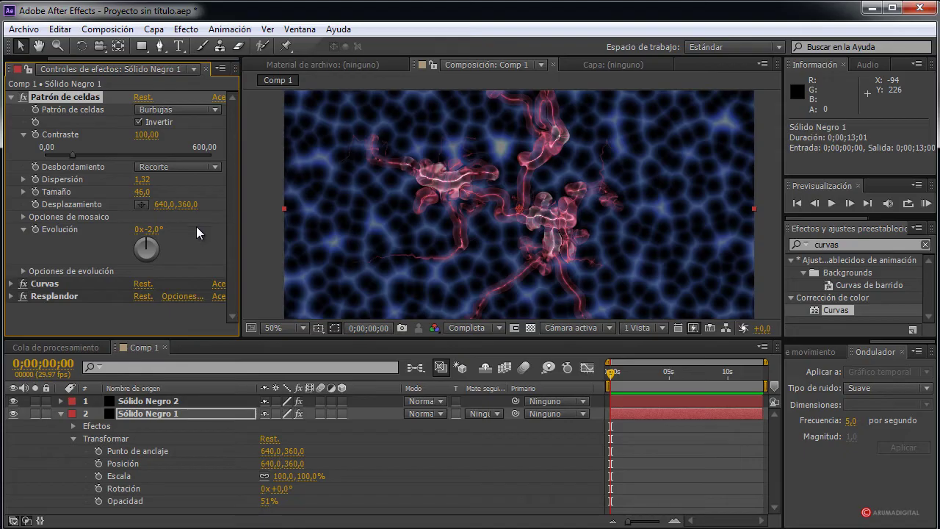
Step: Reduce the Contraste of the Patrón de celdas effect to 79 and collapse the effect
{"action": "left_click_drag", "start_coordinate": [147, 134], "coordinate": [65, 137]}
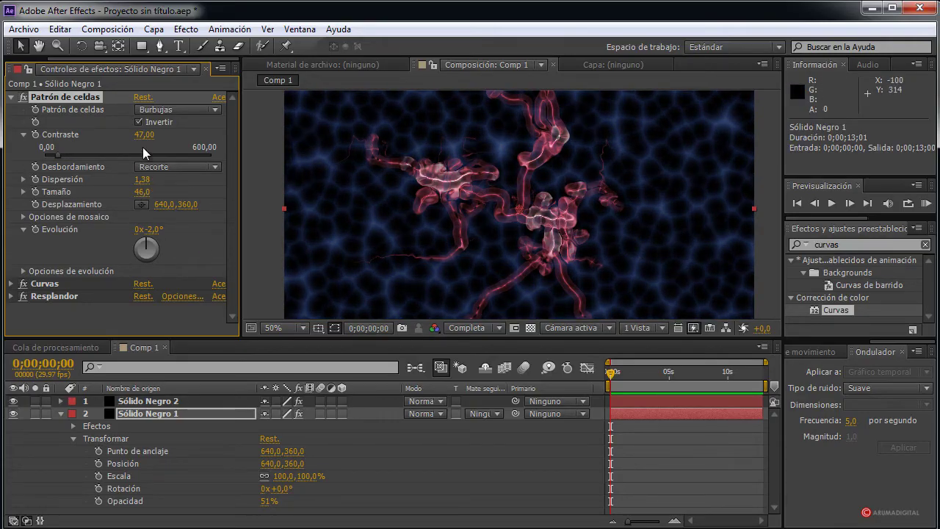
{"action": "left_click_drag", "start_coordinate": [140, 134], "coordinate": [162, 134]}
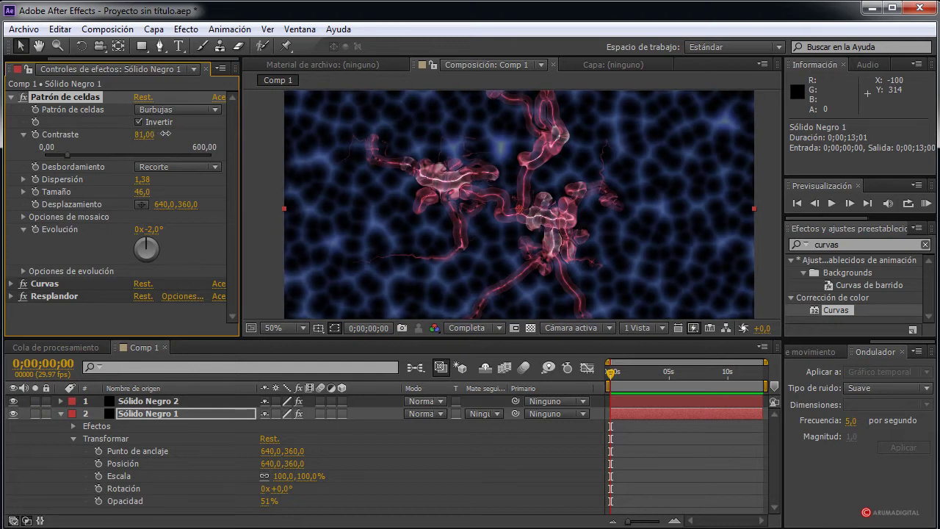
{"action": "left_click", "coordinate": [11, 96]}
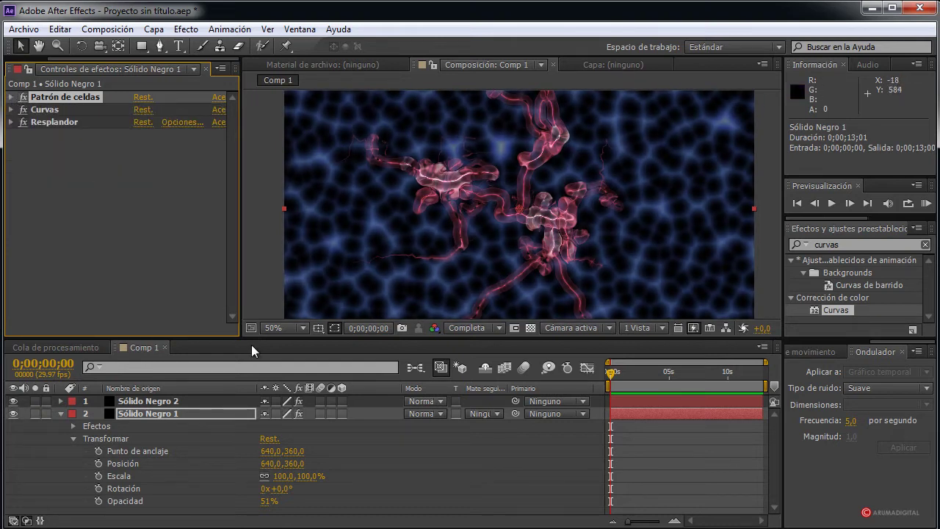
Step: Animate the cell pattern's Evolución from a keyframe at 0;00;00;00 to a slightly rotated value at 0;00;10;01
{"action": "left_click", "coordinate": [12, 98]}
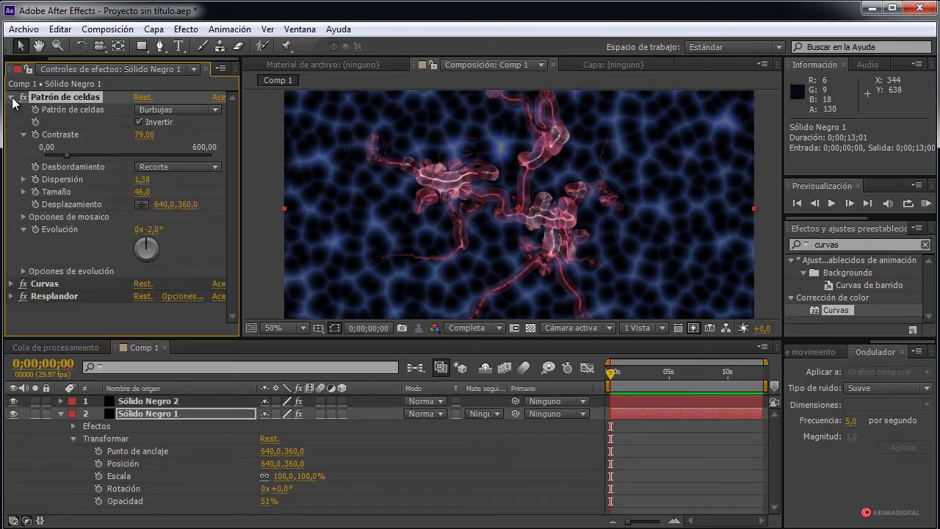
{"action": "left_click", "coordinate": [34, 230]}
{"action": "left_click_drag", "start_coordinate": [611, 373], "coordinate": [728, 378]}
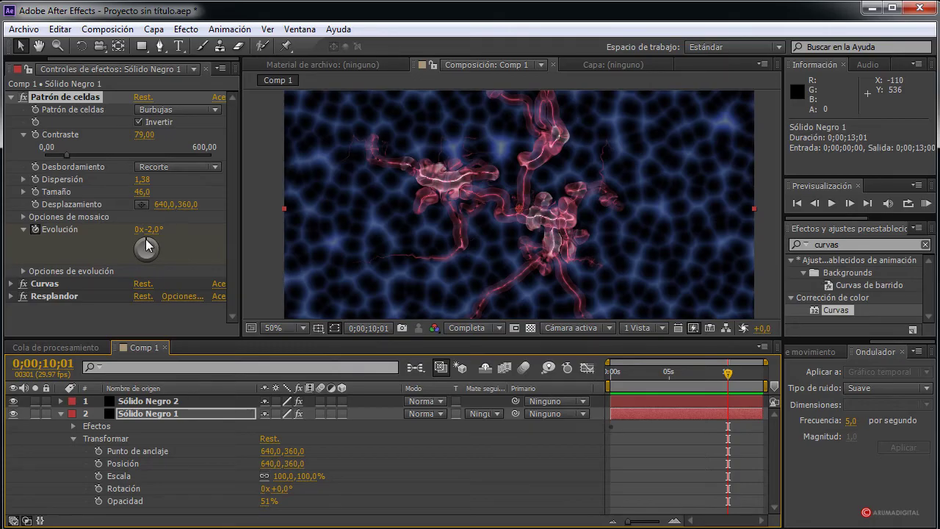
{"action": "mouse_move", "coordinate": [146, 246]}
{"action": "left_mouse_down"}
{"action": "mouse_move", "coordinate": [160, 257]}
{"action": "mouse_move", "coordinate": [148, 280]}
{"action": "mouse_move", "coordinate": [129, 247]}
{"action": "mouse_move", "coordinate": [150, 238]}
{"action": "left_mouse_up"}
{"action": "left_click_drag", "start_coordinate": [728, 374], "coordinate": [584, 385]}
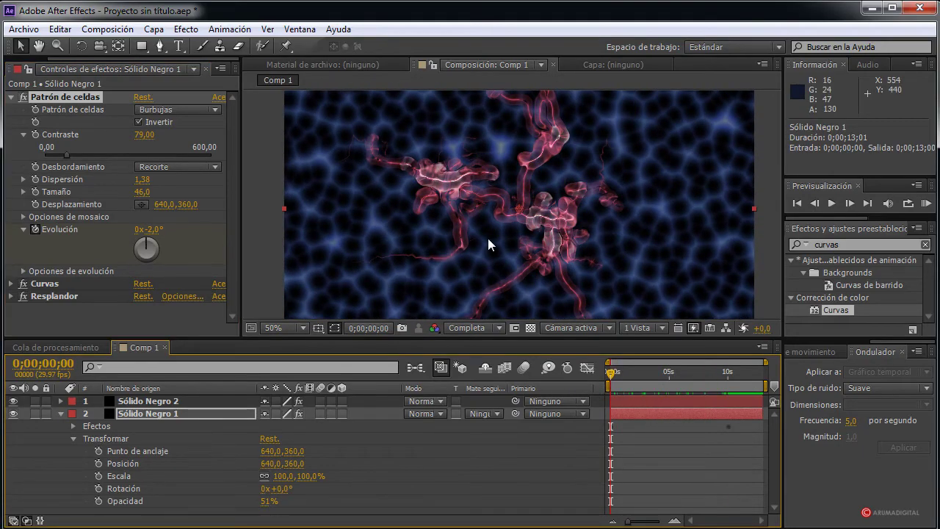
{"action": "left_click", "coordinate": [11, 97]}
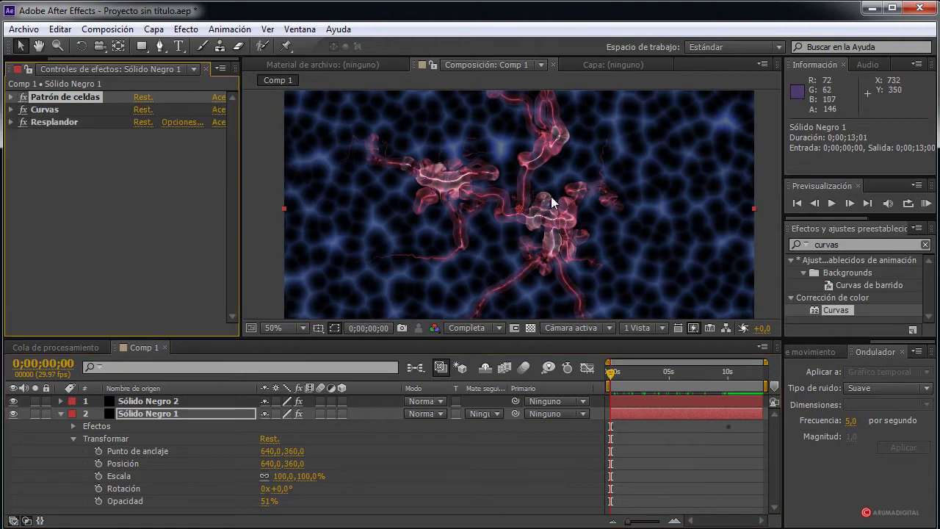
Step: Set the Decadencia of Relámpago avanzado on Sólido Negro 2 to 0,01
{"action": "left_click", "coordinate": [60, 416]}
{"action": "left_click", "coordinate": [60, 402]}
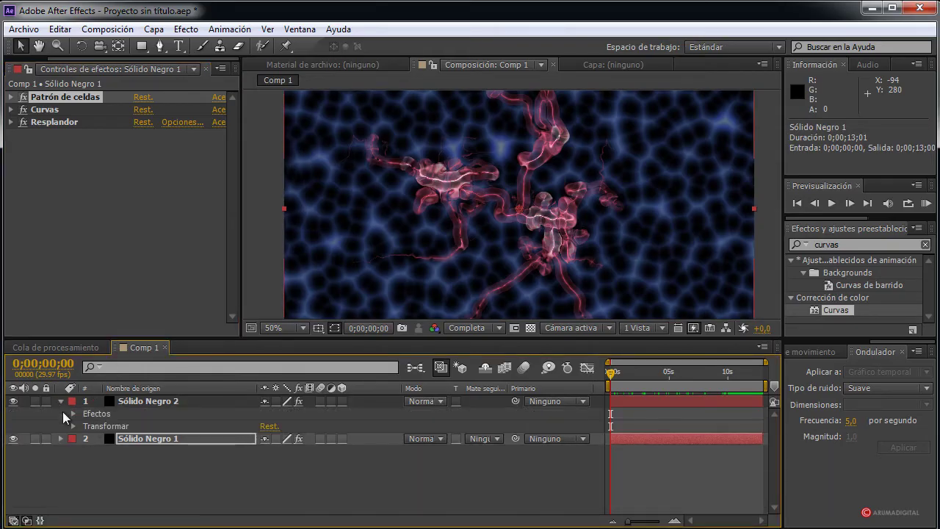
{"action": "left_click", "coordinate": [157, 402]}
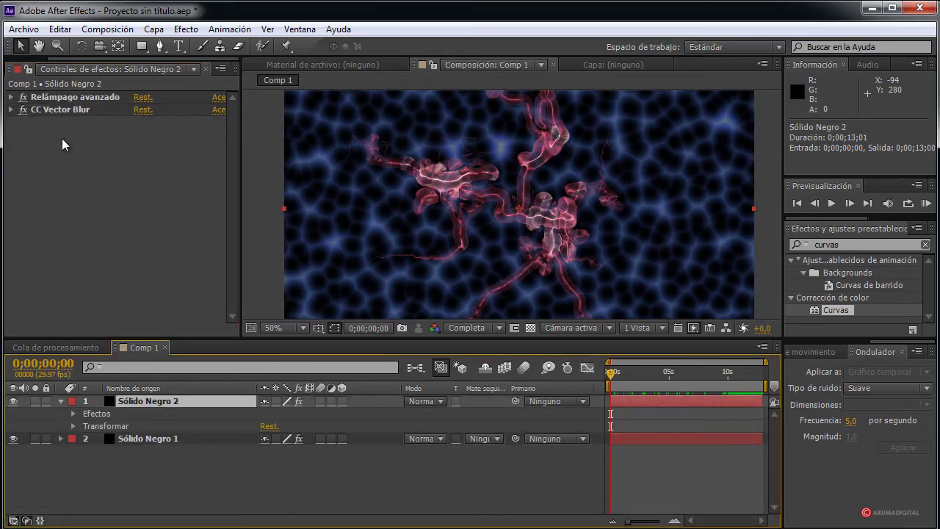
{"action": "left_click", "coordinate": [11, 97]}
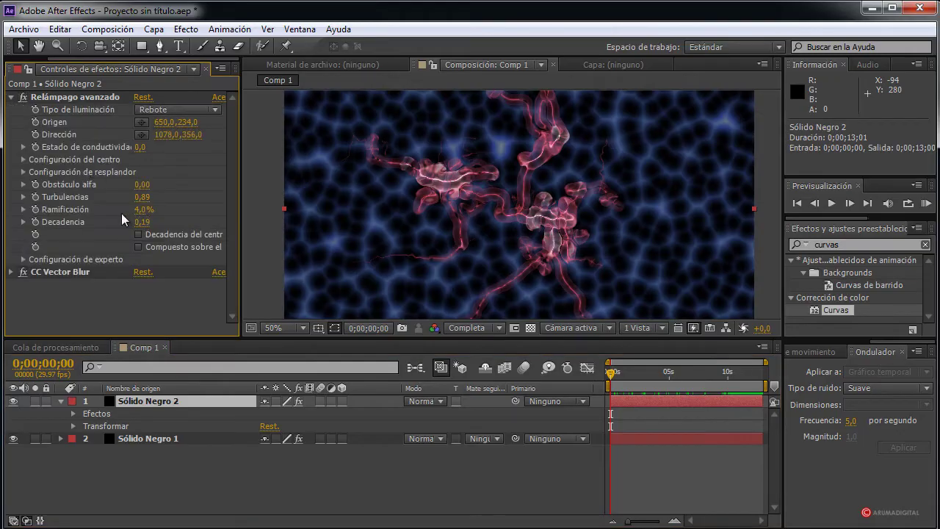
{"action": "left_click_drag", "start_coordinate": [142, 222], "coordinate": [50, 226]}
{"action": "key", "text": "comma"}
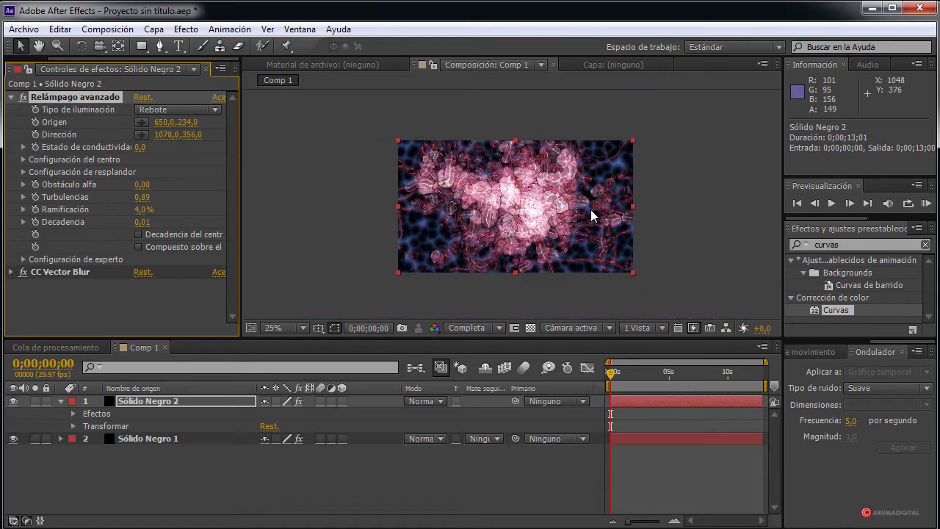
{"action": "key", "text": "period"}
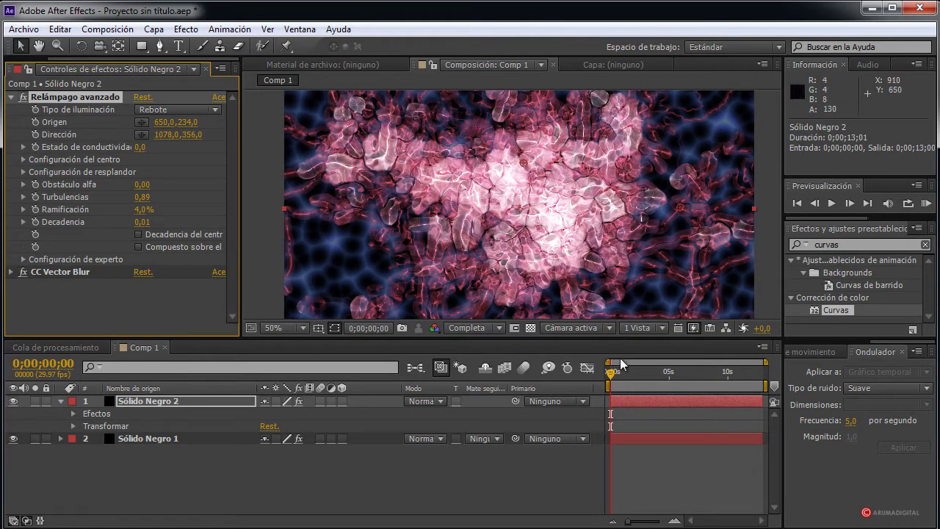
Step: Keyframe the lightning's Decadencia at 0,01 at 0;00;09;29 and 1,16 at 0;00;00;00, and scrub through the growth
{"action": "left_click_drag", "start_coordinate": [611, 376], "coordinate": [727, 382]}
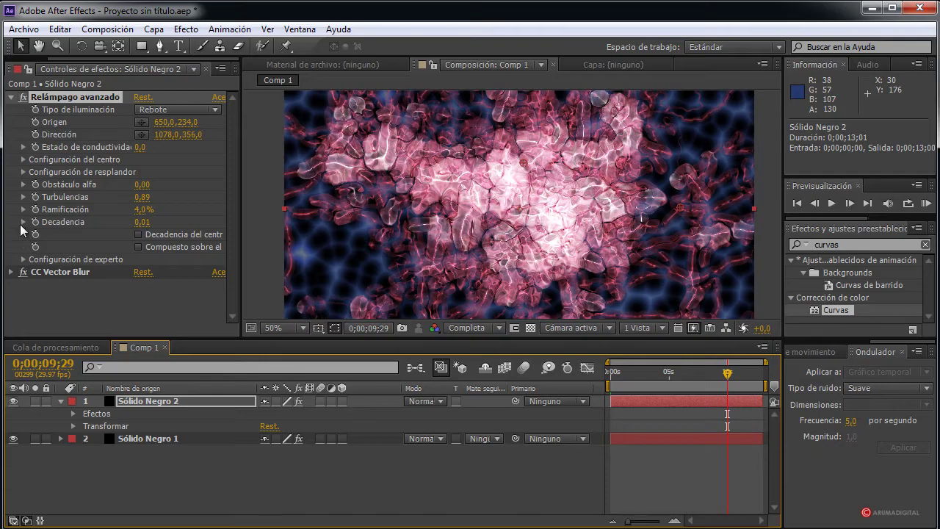
{"action": "left_click", "coordinate": [34, 224]}
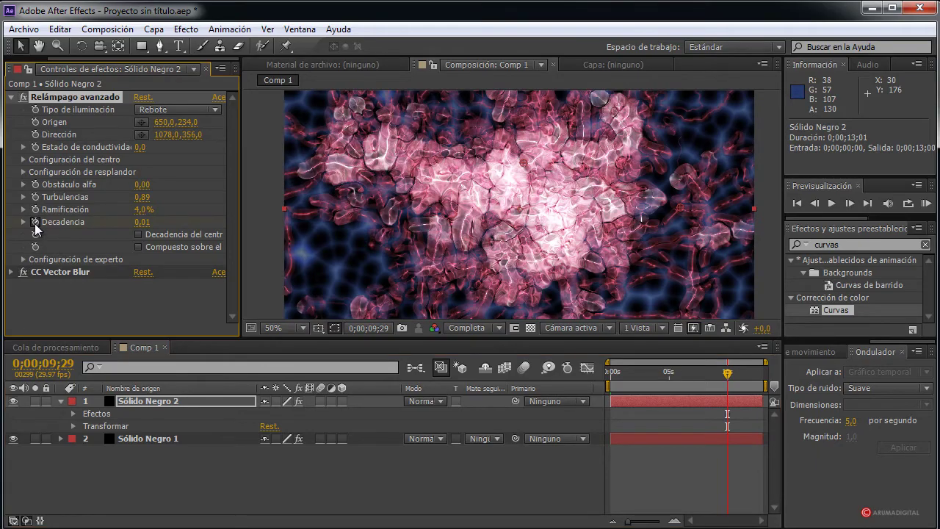
{"action": "left_click_drag", "start_coordinate": [727, 378], "coordinate": [595, 395]}
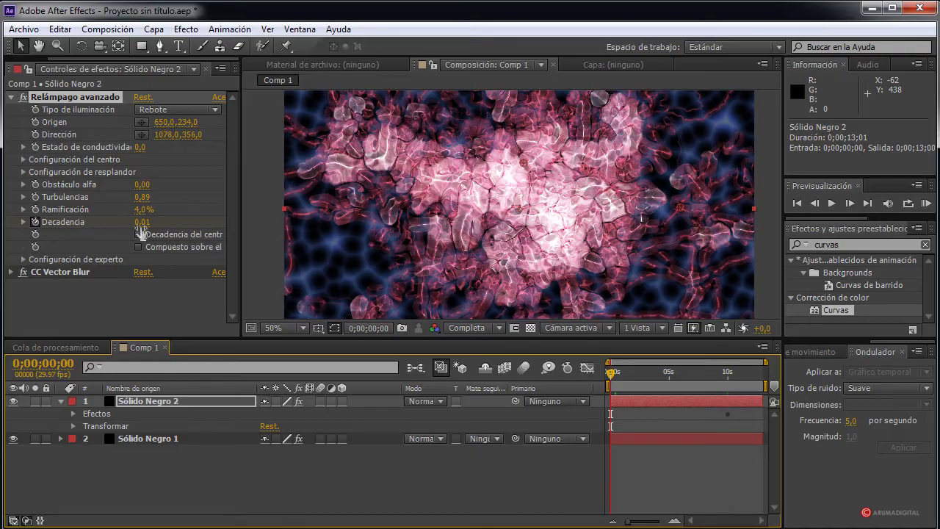
{"action": "left_click_drag", "start_coordinate": [144, 223], "coordinate": [221, 222]}
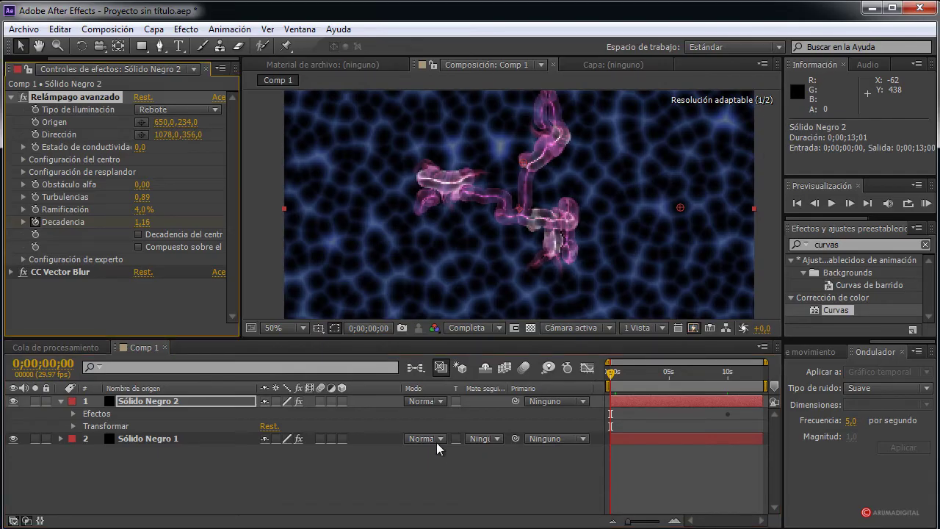
{"action": "left_click_drag", "start_coordinate": [544, 189], "coordinate": [537, 166]}
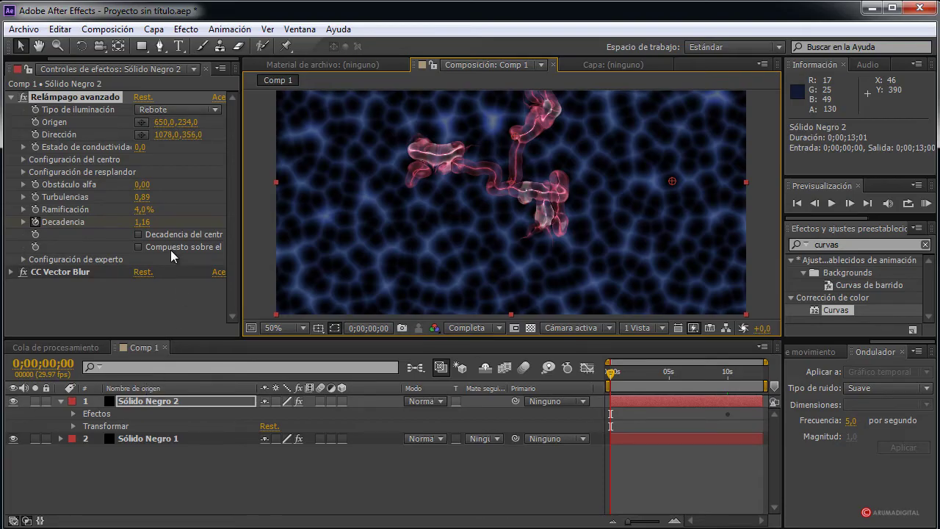
{"action": "left_click_drag", "start_coordinate": [609, 375], "coordinate": [697, 383]}
{"action": "left_click_drag", "start_coordinate": [710, 385], "coordinate": [578, 390]}
{"action": "key", "text": "comma"}
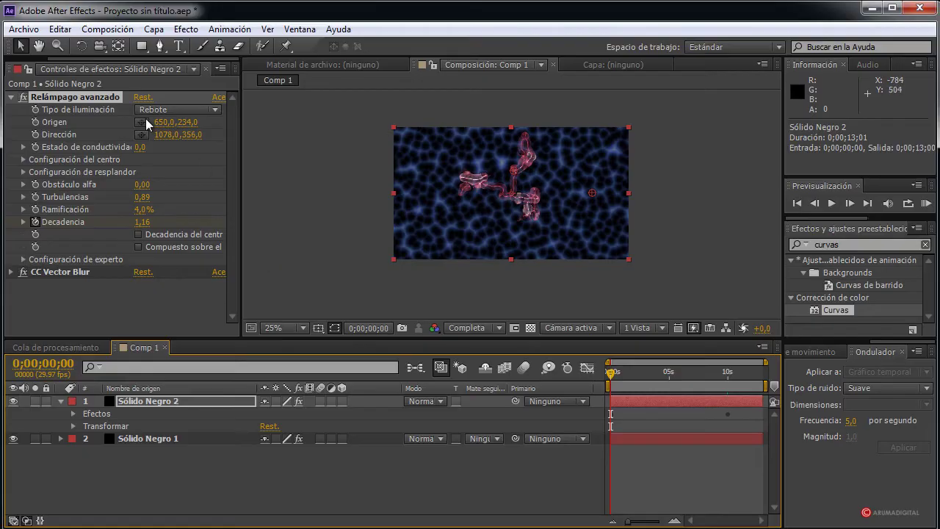
Step: Duplicate the Relámpago avanzado effect and set the copy's Ramificación to 7% and Origen to 1120,0,264,0
{"action": "left_click", "coordinate": [11, 96]}
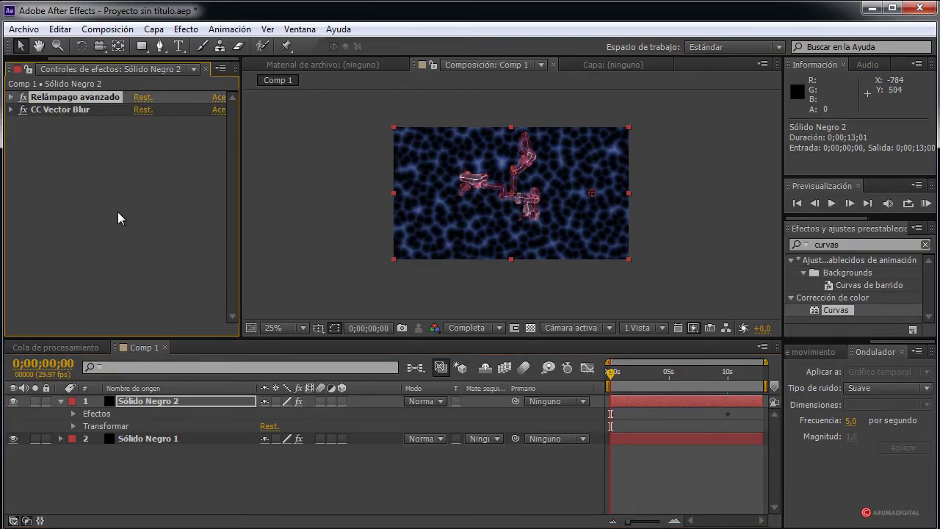
{"action": "key", "text": "ctrl+d"}
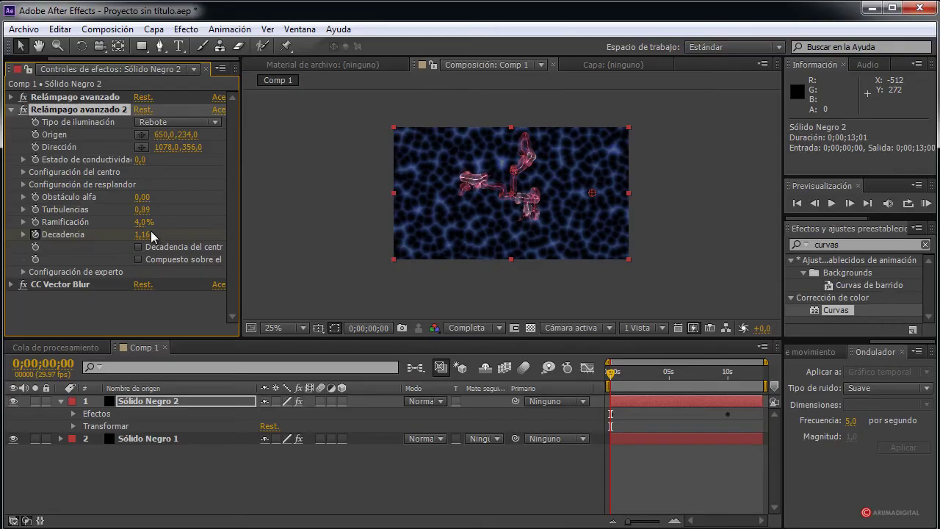
{"action": "mouse_move", "coordinate": [144, 222]}
{"action": "left_mouse_down"}
{"action": "mouse_move", "coordinate": [163, 219]}
{"action": "mouse_move", "coordinate": [138, 222]}
{"action": "left_mouse_up"}
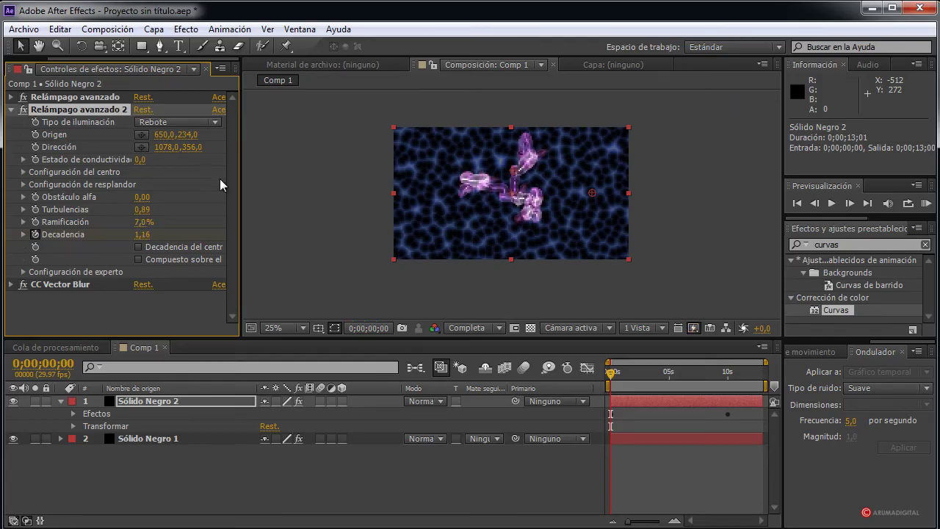
{"action": "left_click", "coordinate": [145, 137]}
{"action": "left_click", "coordinate": [599, 175]}
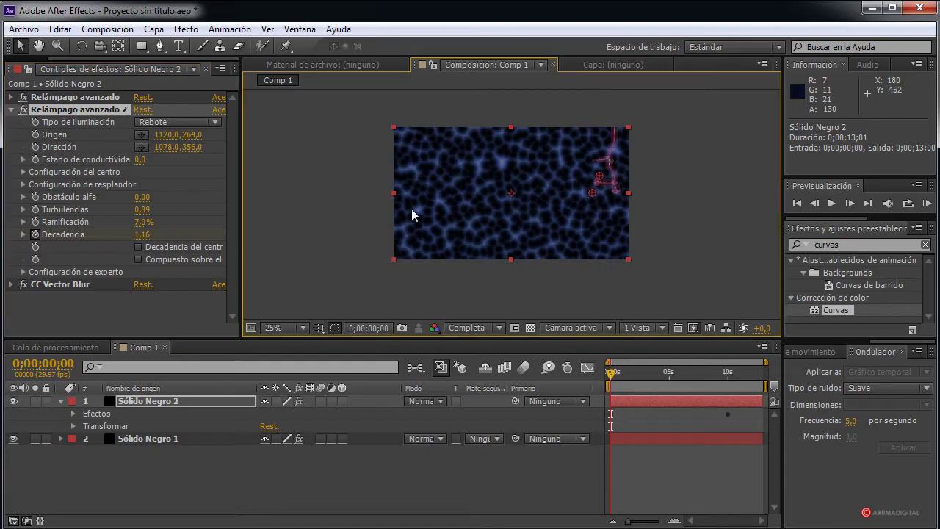
Step: Set Relámpago avanzado 2's Dirección to 1168,0,668,0 and enable compositing over the original so the first lightning also renders
{"action": "left_click", "coordinate": [142, 149]}
{"action": "left_click", "coordinate": [604, 235]}
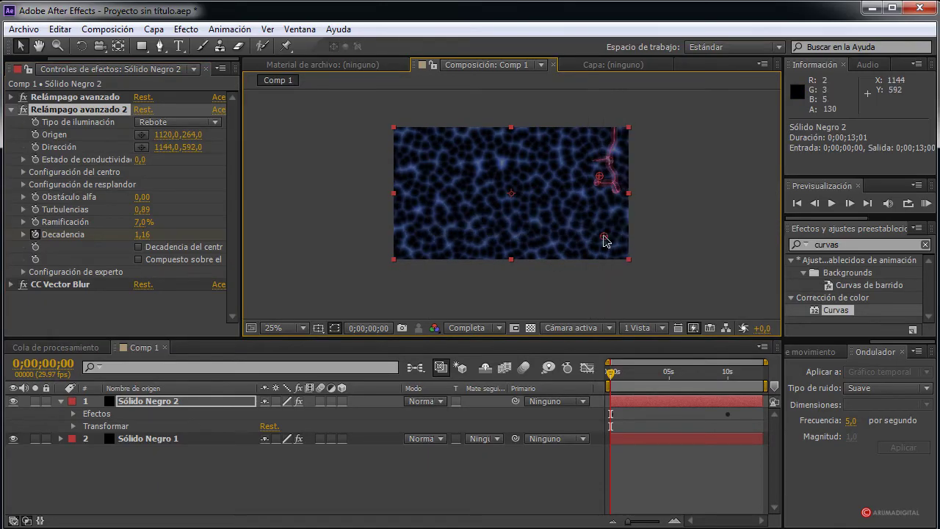
{"action": "mouse_move", "coordinate": [604, 240]}
{"action": "left_mouse_down"}
{"action": "mouse_move", "coordinate": [558, 243]}
{"action": "mouse_move", "coordinate": [581, 260]}
{"action": "mouse_move", "coordinate": [616, 256]}
{"action": "mouse_move", "coordinate": [608, 250]}
{"action": "left_mouse_up"}
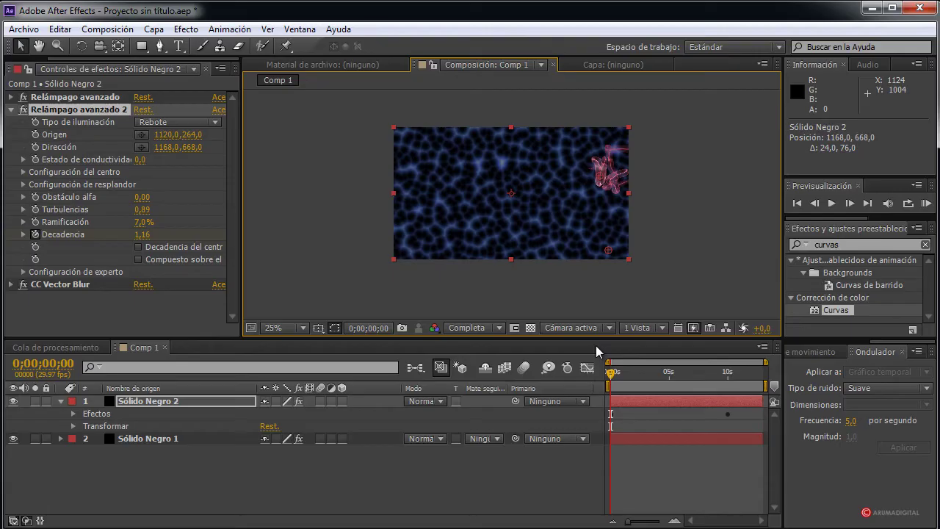
{"action": "left_click", "coordinate": [138, 260]}
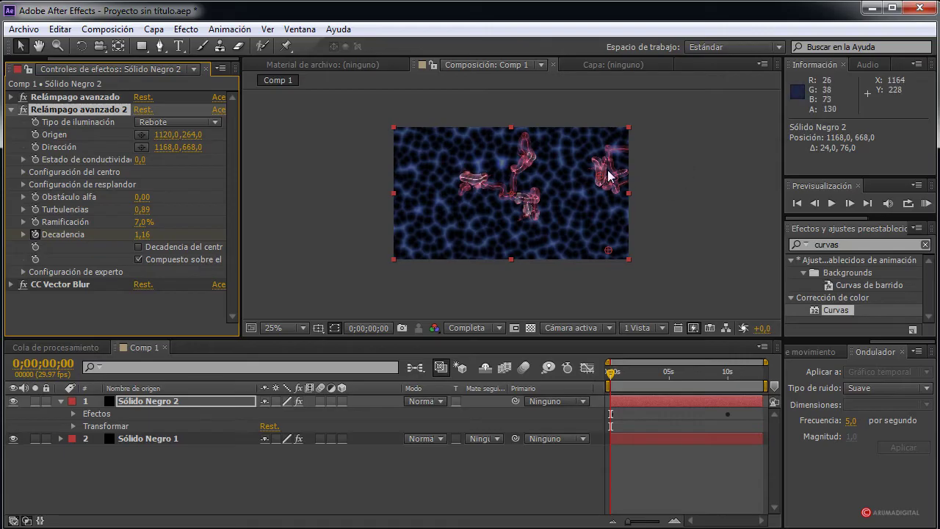
{"action": "mouse_move", "coordinate": [613, 376]}
{"action": "left_mouse_down"}
{"action": "mouse_move", "coordinate": [735, 373]}
{"action": "mouse_move", "coordinate": [587, 380]}
{"action": "mouse_move", "coordinate": [730, 373]}
{"action": "mouse_move", "coordinate": [589, 382]}
{"action": "mouse_move", "coordinate": [728, 381]}
{"action": "mouse_move", "coordinate": [609, 381]}
{"action": "left_mouse_up"}
{"action": "key", "text": "period"}
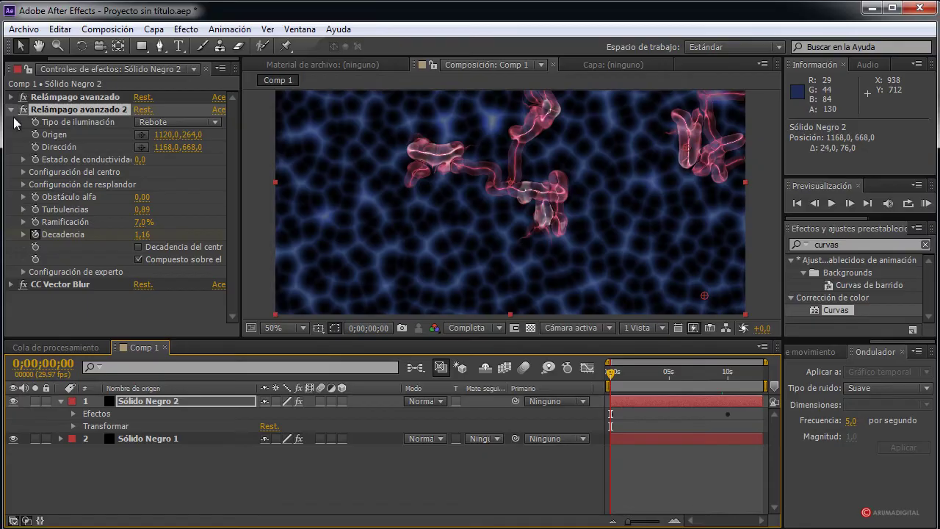
Step: Collapse the Relámpago avanzado 2 settings and the Sólido Negro 2 properties, and examine both groups of red branches
{"action": "left_click", "coordinate": [11, 109]}
{"action": "scroll", "coordinate": [646, 196], "scroll_direction": "down", "scroll_amount": 2}
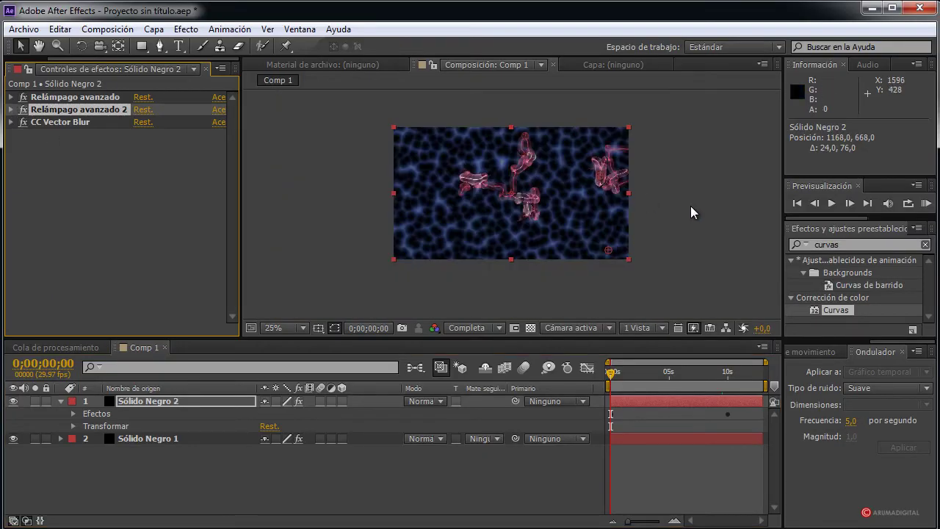
{"action": "scroll", "coordinate": [691, 206], "scroll_direction": "up", "scroll_amount": 2}
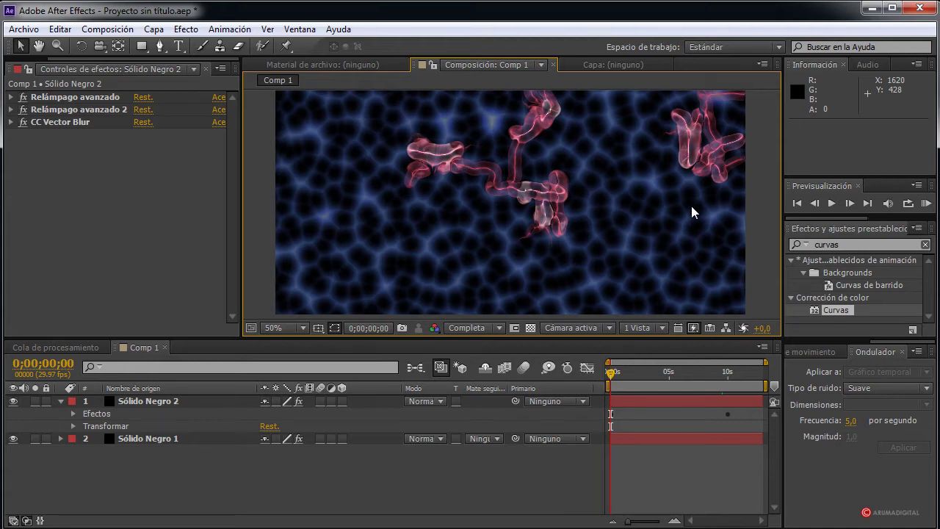
{"action": "scroll", "coordinate": [691, 206], "scroll_direction": "up", "scroll_amount": 1}
{"action": "scroll", "coordinate": [691, 205], "scroll_direction": "down", "scroll_amount": 1}
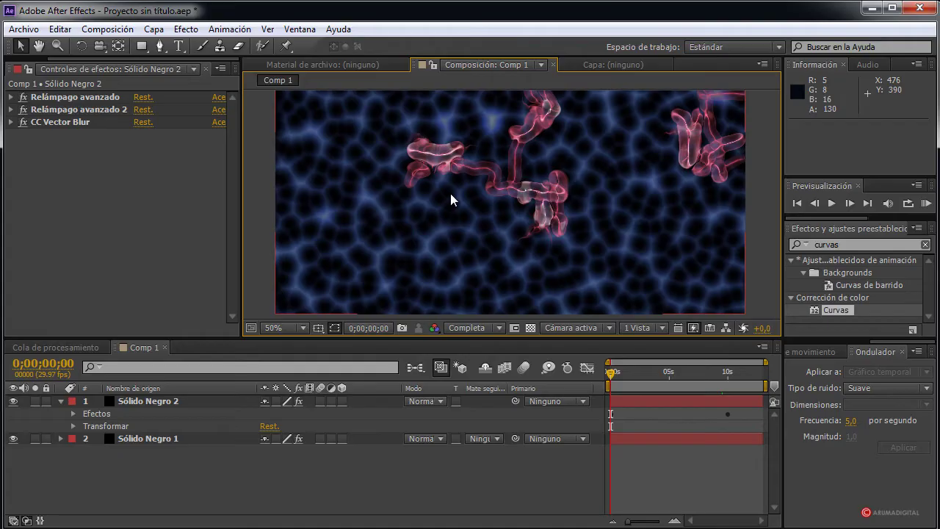
{"action": "left_click", "coordinate": [61, 400]}
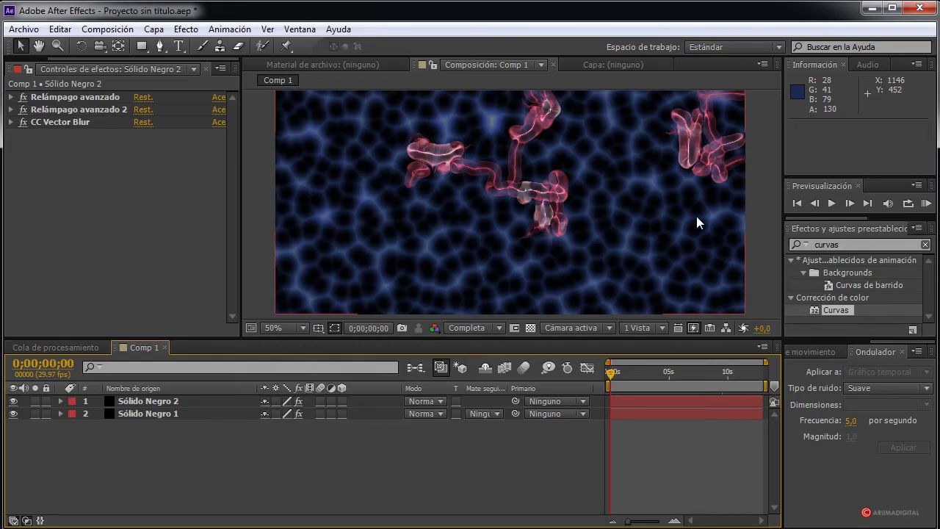
{"action": "scroll", "coordinate": [469, 234], "scroll_direction": "up", "scroll_amount": 1}
{"action": "scroll", "coordinate": [462, 239], "scroll_direction": "down", "scroll_amount": 3}
{"action": "scroll", "coordinate": [462, 239], "scroll_direction": "up", "scroll_amount": 2}
Step: Search the effects for "cc" and browse the results for the CC Light effects
{"action": "left_click_drag", "start_coordinate": [32, 63], "coordinate": [27, 59]}
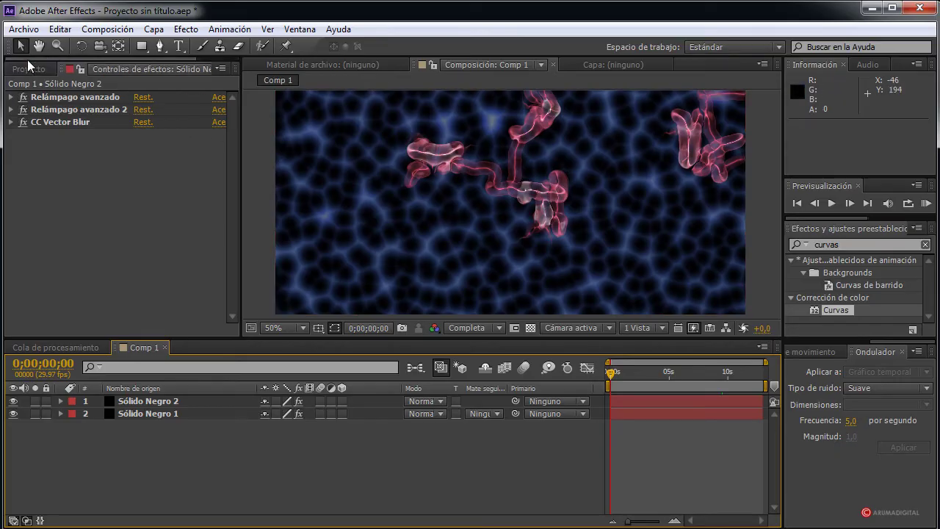
{"action": "left_click", "coordinate": [28, 68]}
{"action": "double_click", "coordinate": [880, 246]}
{"action": "key", "text": "BackSpace"}
{"action": "left_click", "coordinate": [859, 240]}
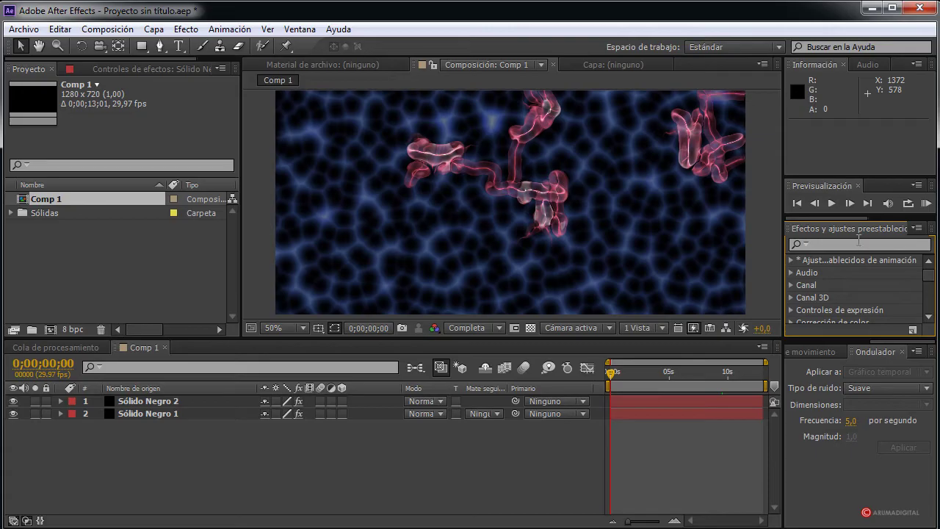
{"action": "type", "text": "cc"}
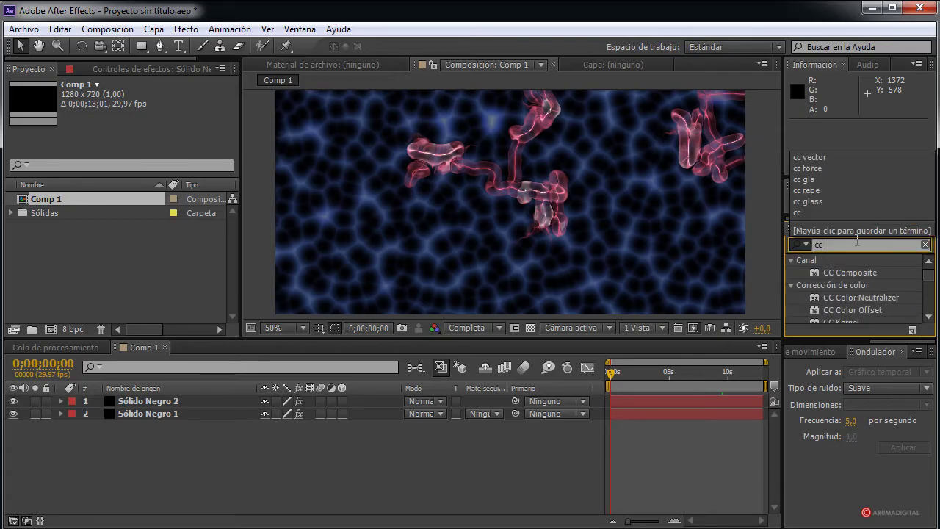
{"action": "left_click_drag", "start_coordinate": [930, 273], "coordinate": [937, 296]}
{"action": "left_click", "coordinate": [929, 262]}
{"action": "left_click", "coordinate": [928, 261]}
{"action": "left_click", "coordinate": [929, 261]}
{"action": "left_click", "coordinate": [929, 261]}
{"action": "left_click", "coordinate": [929, 261]}
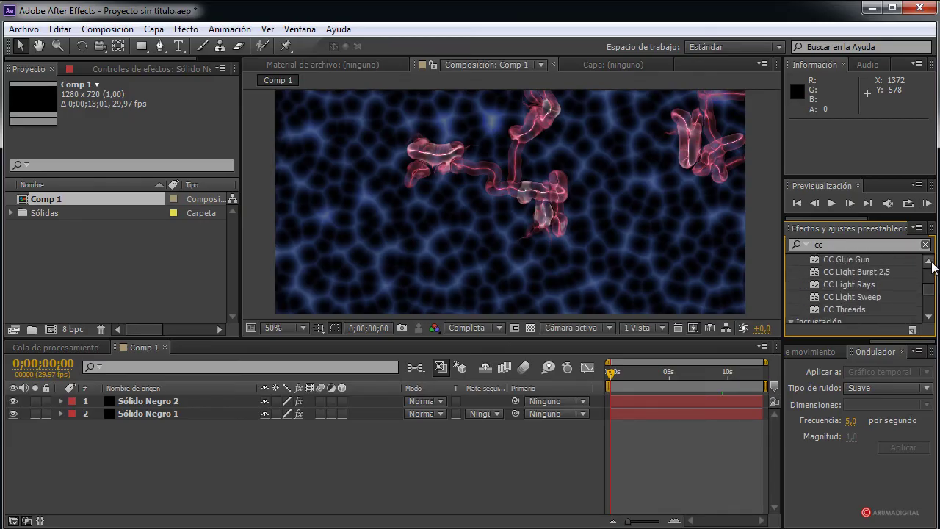
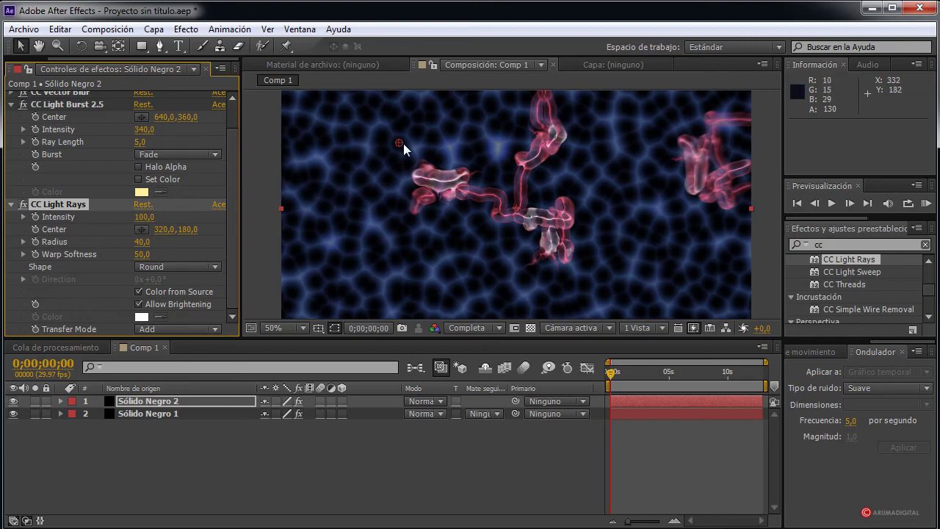
Step: Try CC Light Rays on Sólido Negro 2 with Center 256,0,202,0, Radius 91, Intensity 203 and Warp Softness 127
{"action": "left_click_drag", "start_coordinate": [403, 144], "coordinate": [365, 154]}
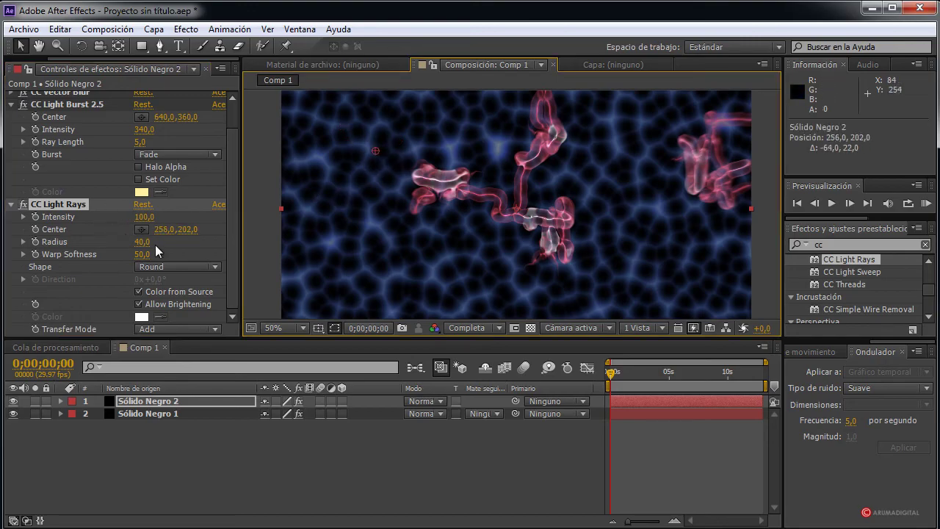
{"action": "left_click_drag", "start_coordinate": [155, 245], "coordinate": [210, 242]}
{"action": "left_click_drag", "start_coordinate": [144, 217], "coordinate": [219, 221]}
{"action": "left_click_drag", "start_coordinate": [138, 255], "coordinate": [189, 254]}
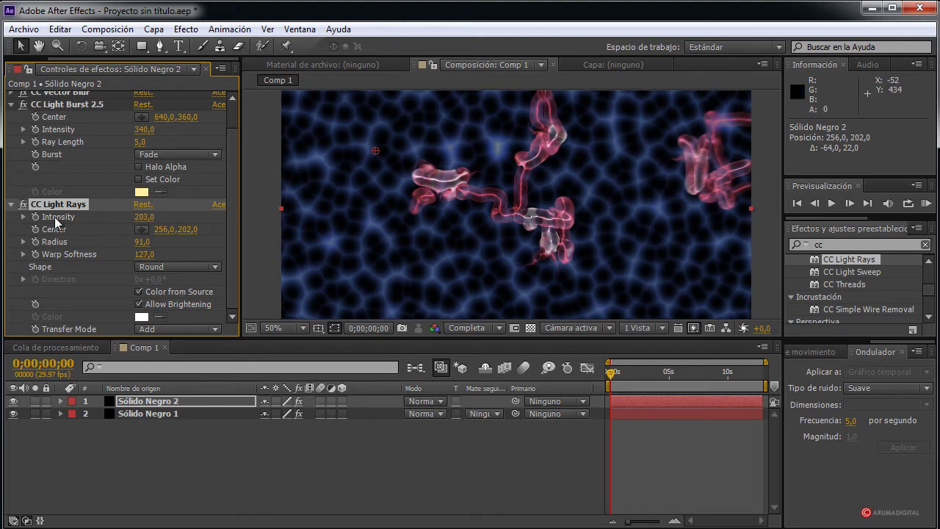
Step: Delete CC Light Rays from Sólido Negro 2 and collapse the CC Light Burst 2.5 settings
{"action": "key", "text": "Delete"}
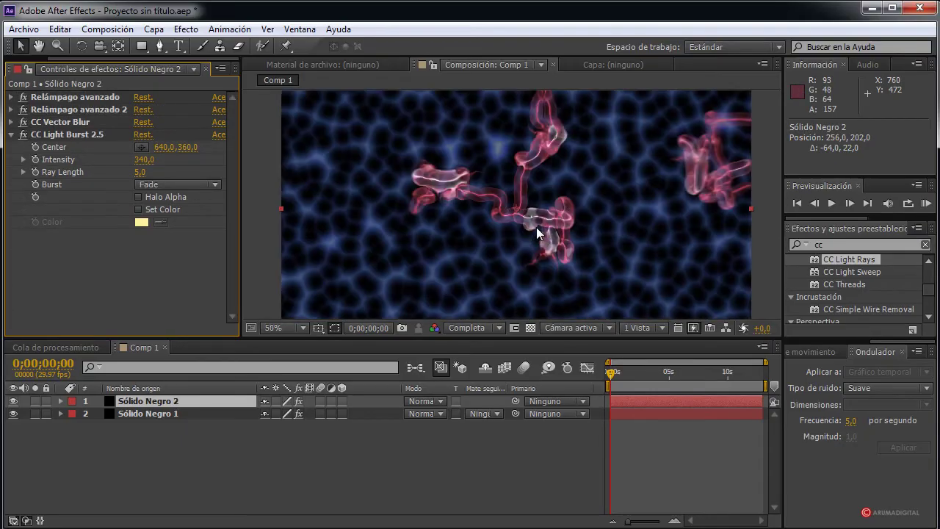
{"action": "left_click_drag", "start_coordinate": [566, 210], "coordinate": [561, 210]}
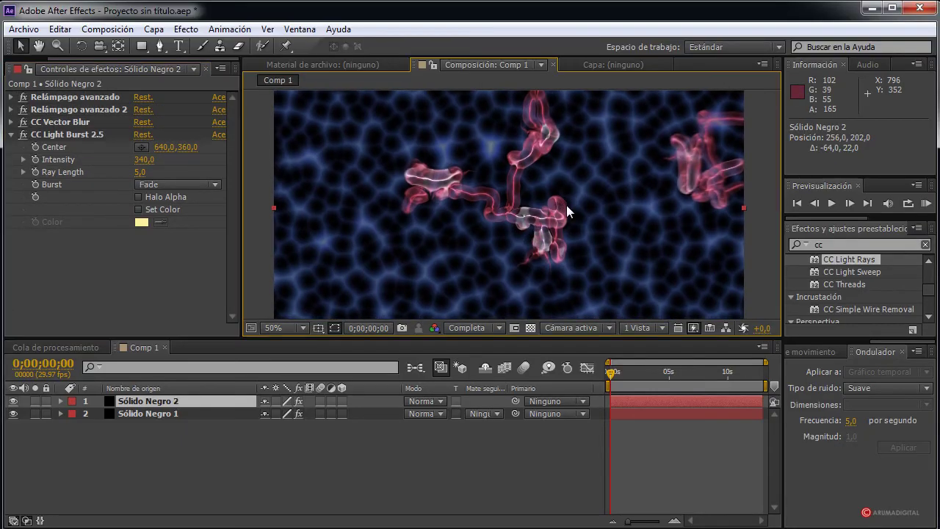
{"action": "left_click", "coordinate": [11, 136]}
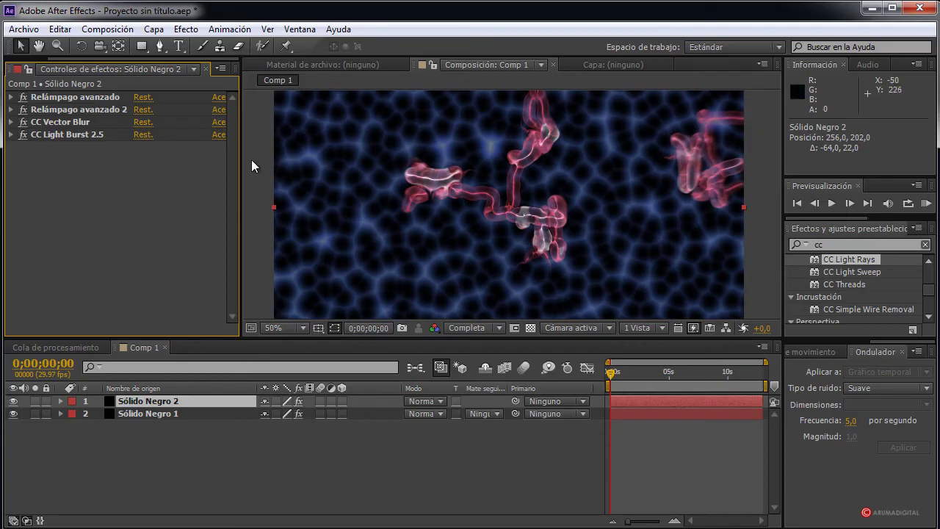
Step: Apply CC Light Rays to Sólido Negro 1 with its Center at 212,0,232,0 and Intensity at 561
{"action": "left_click", "coordinate": [150, 413]}
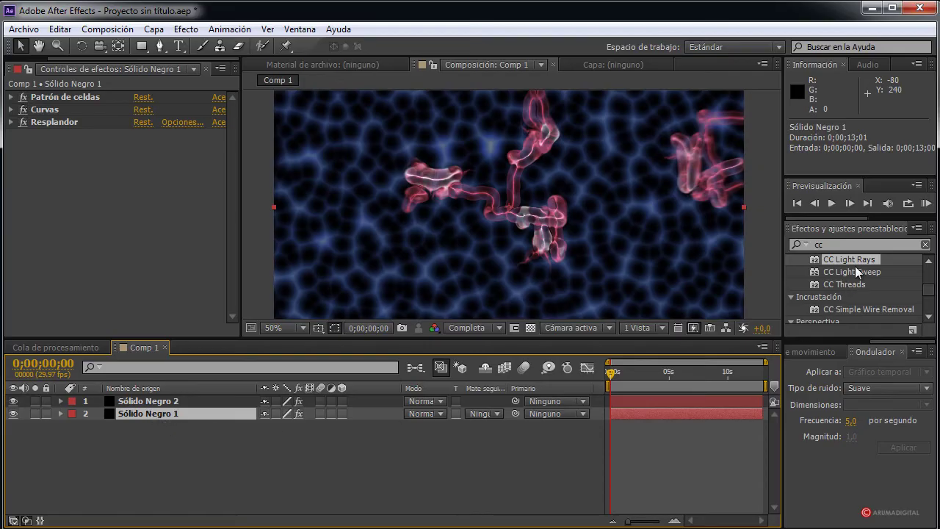
{"action": "left_click_drag", "start_coordinate": [805, 267], "coordinate": [158, 227]}
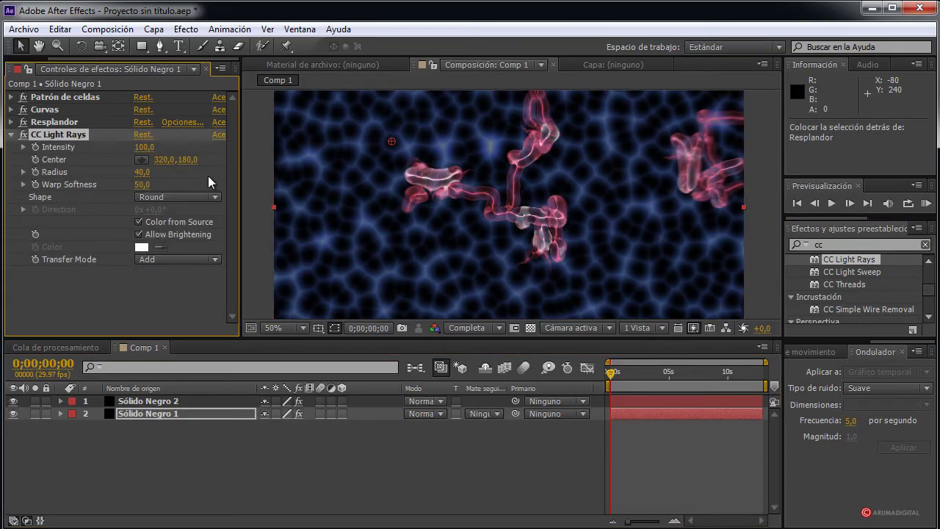
{"action": "left_click_drag", "start_coordinate": [391, 139], "coordinate": [353, 159]}
{"action": "left_click_drag", "start_coordinate": [144, 148], "coordinate": [340, 162]}
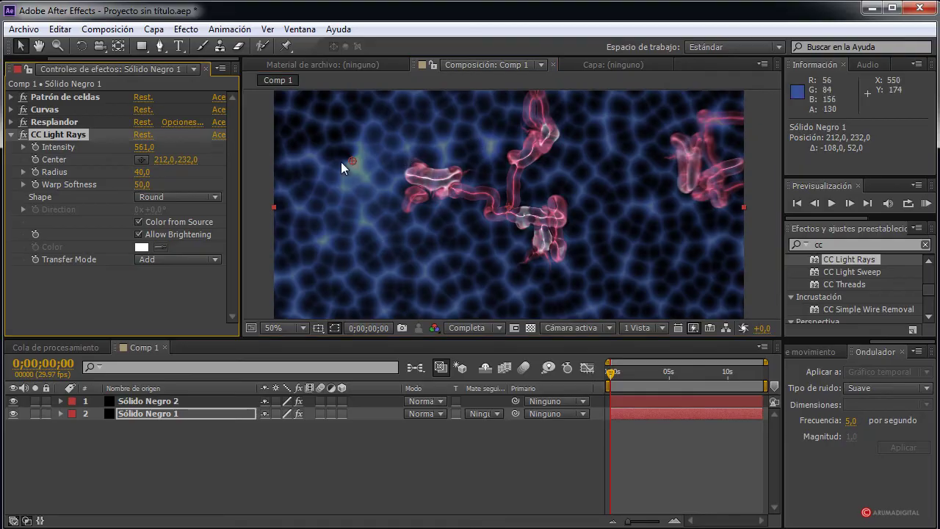
Step: Set CC Light Rays' Radius to 128 and Warp Softness to 124, and move its Center to 144,0,138,0
{"action": "left_click_drag", "start_coordinate": [143, 178], "coordinate": [210, 174]}
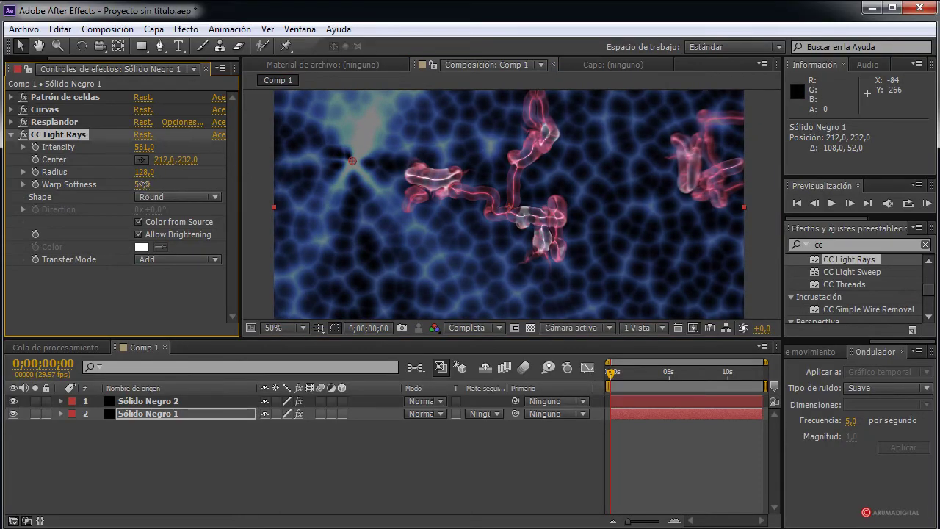
{"action": "left_click_drag", "start_coordinate": [142, 184], "coordinate": [199, 186]}
{"action": "left_click_drag", "start_coordinate": [350, 160], "coordinate": [325, 125]}
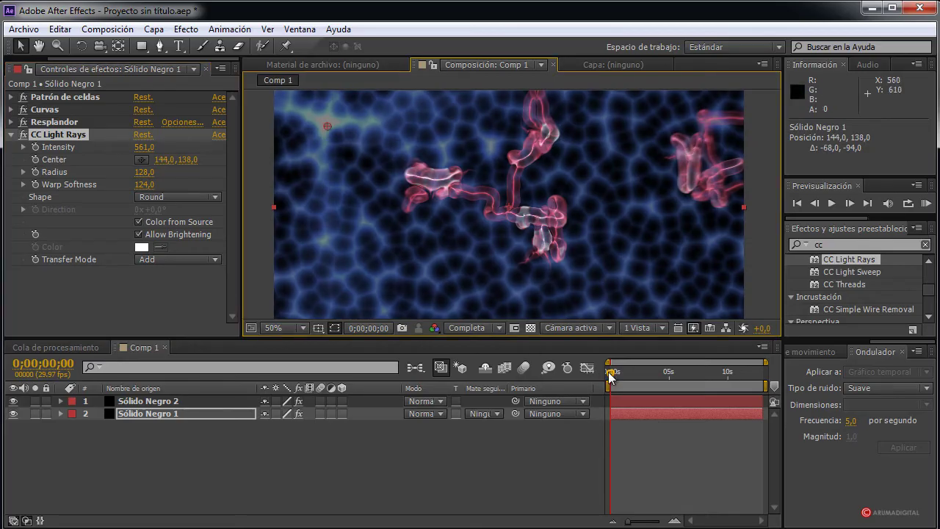
Step: Collapse the CC Light Rays settings and play a RAM preview of the whole composition
{"action": "left_click_drag", "start_coordinate": [608, 371], "coordinate": [588, 379]}
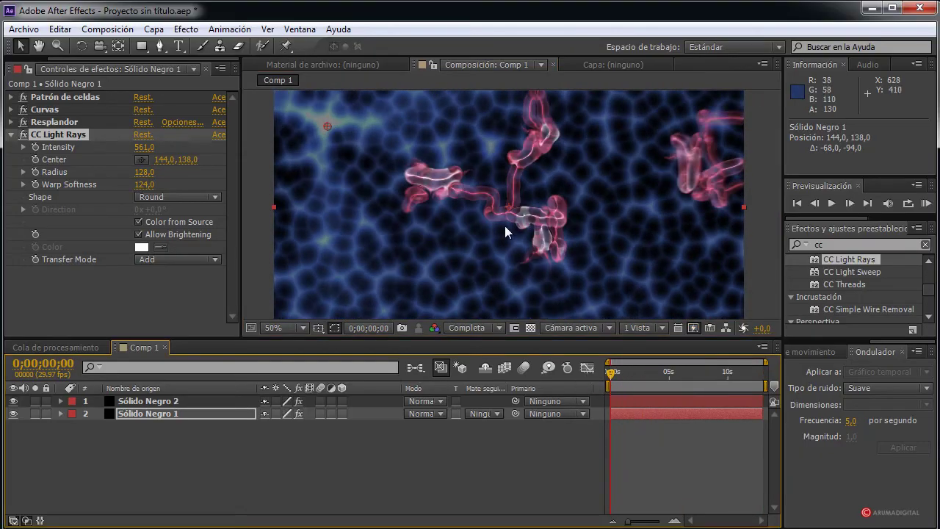
{"action": "left_click", "coordinate": [11, 134]}
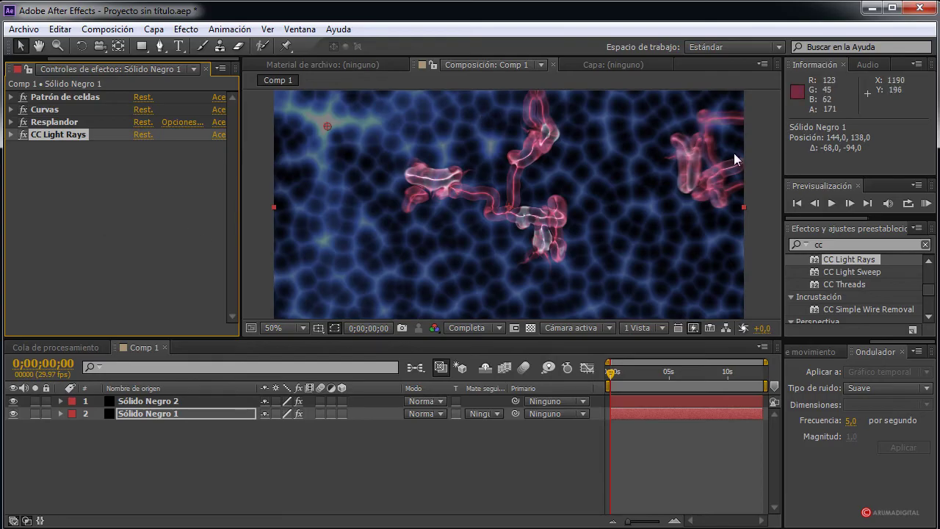
{"action": "left_click", "coordinate": [760, 154]}
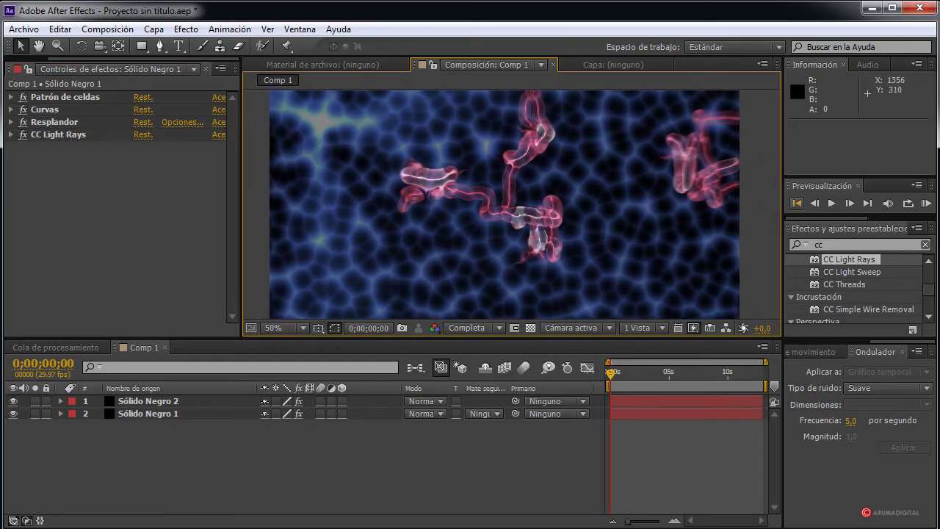
{"action": "left_click", "coordinate": [927, 204]}
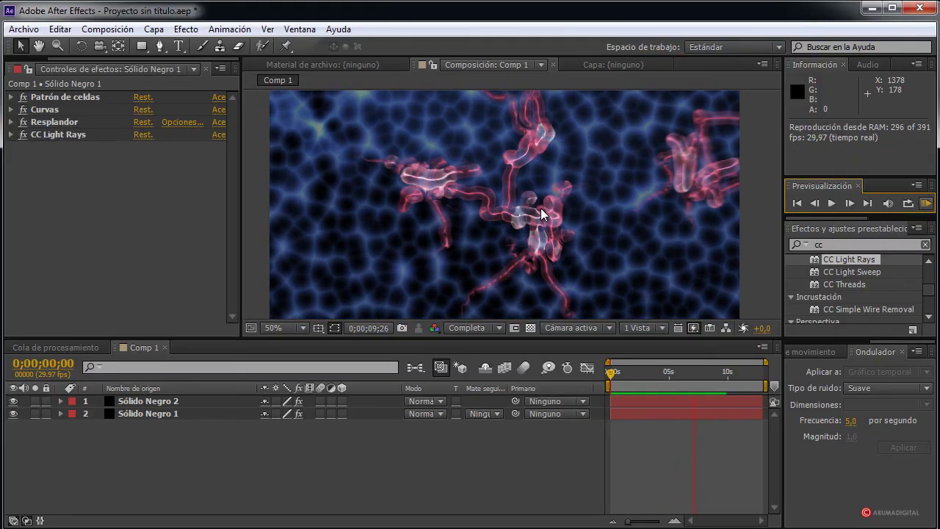
{"action": "left_click", "coordinate": [711, 293]}
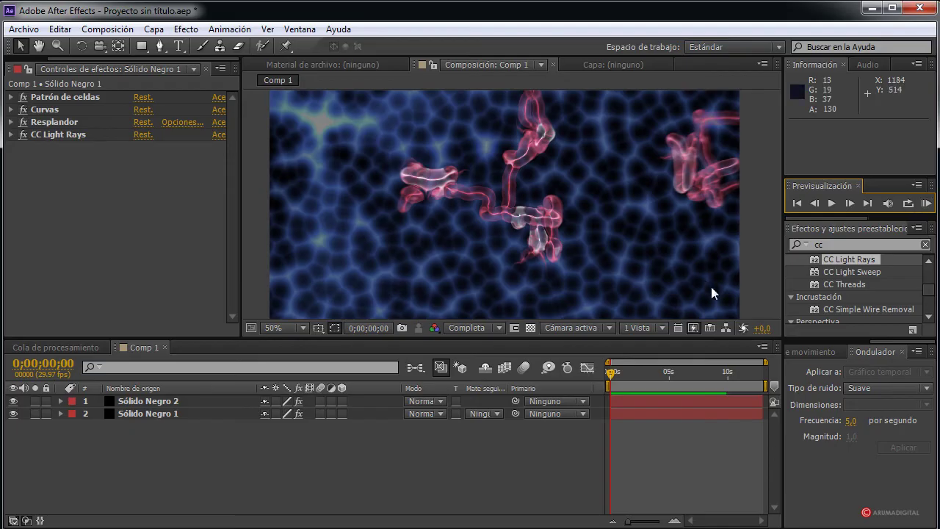
Step: At 0;00;08;27, set the minimum branch distance in the first Relámpago avanzado's expert settings on Sólido Negro 2 to 100
{"action": "left_click_drag", "start_coordinate": [623, 375], "coordinate": [715, 384]}
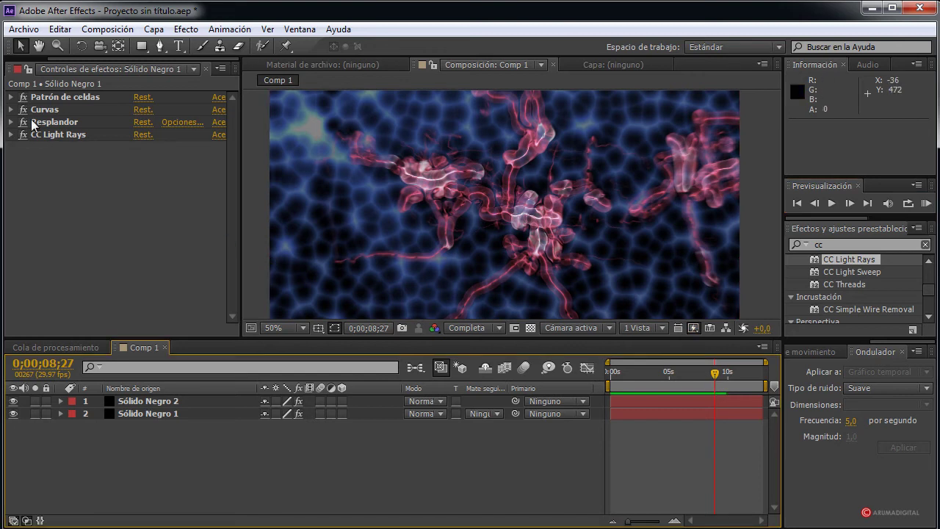
{"action": "left_click", "coordinate": [138, 401]}
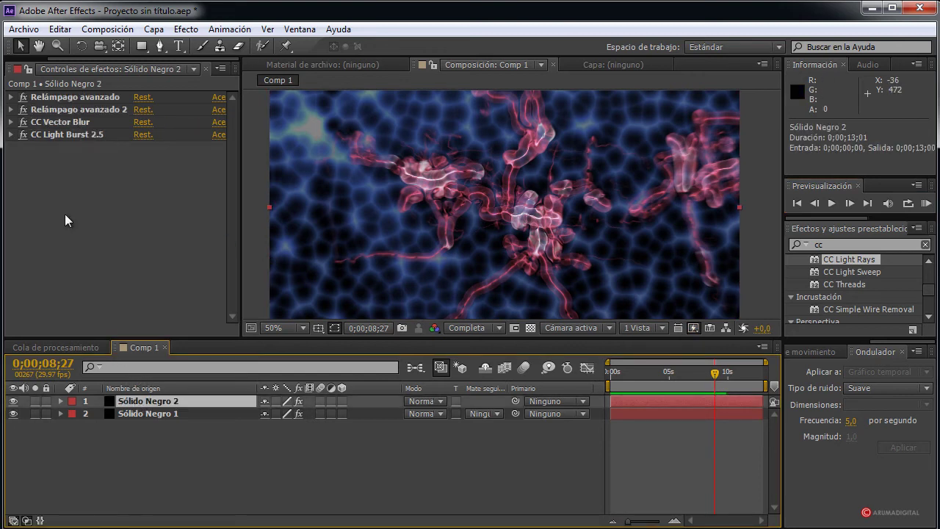
{"action": "left_click", "coordinate": [11, 96]}
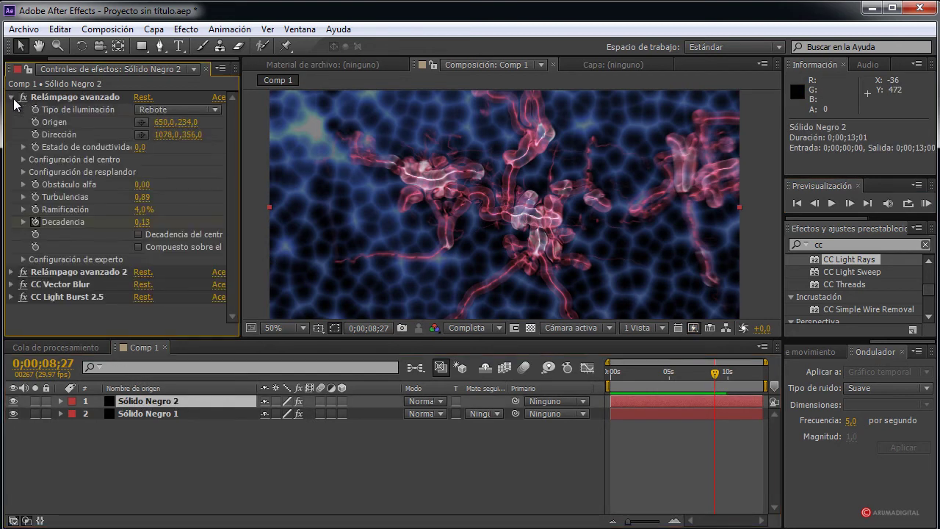
{"action": "left_click", "coordinate": [23, 260]}
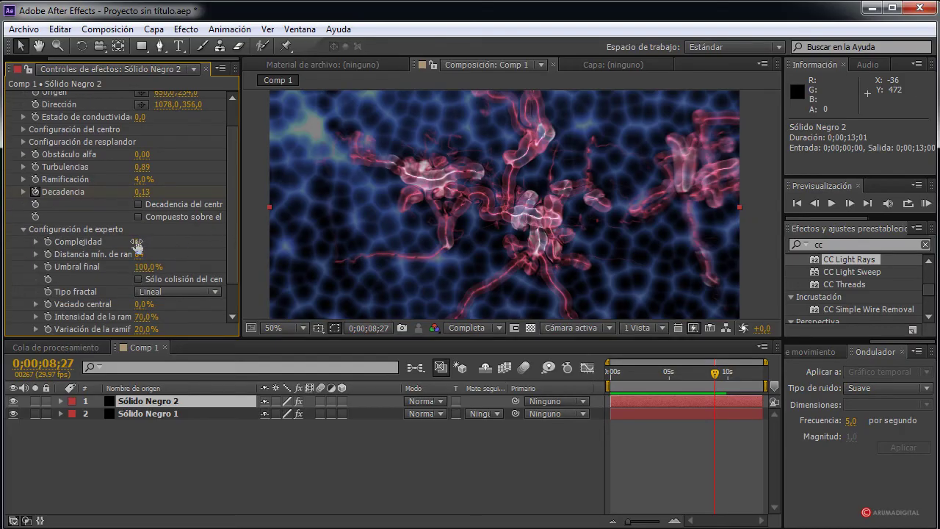
{"action": "mouse_move", "coordinate": [137, 244]}
{"action": "left_mouse_down"}
{"action": "mouse_move", "coordinate": [123, 239]}
{"action": "mouse_move", "coordinate": [143, 248]}
{"action": "left_mouse_up"}
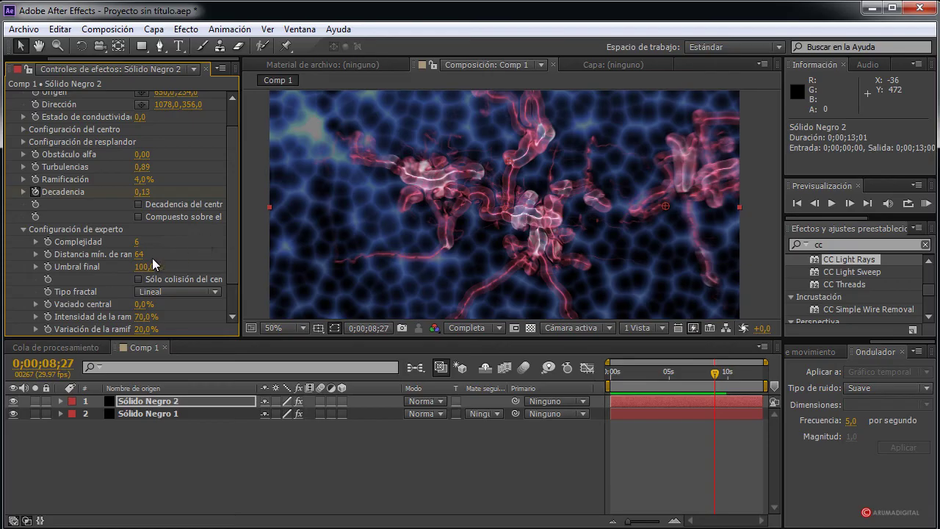
{"action": "left_click_drag", "start_coordinate": [138, 254], "coordinate": [158, 254]}
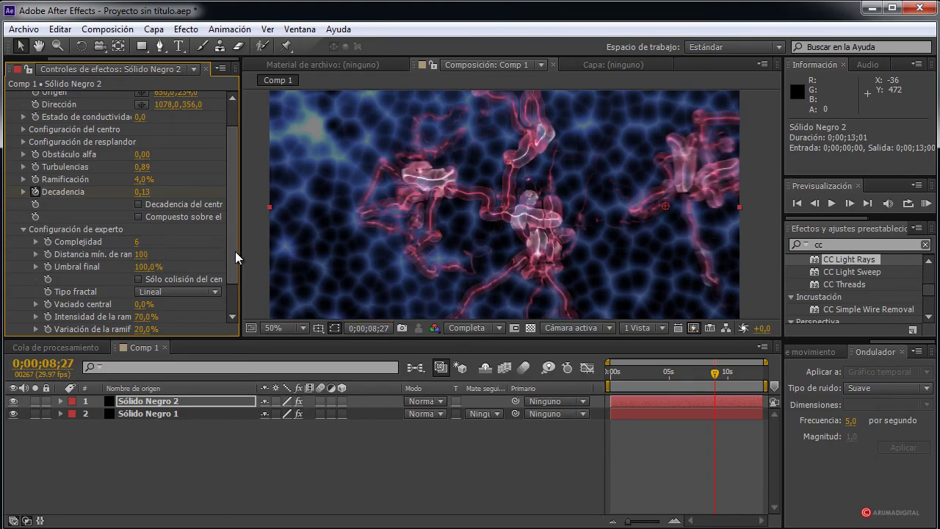
Step: Set the first Relámpago avanzado's Umbral final to 97,1% and raise its Vaciado central to about 9%
{"action": "scroll", "coordinate": [235, 251], "scroll_direction": "down", "scroll_amount": 1}
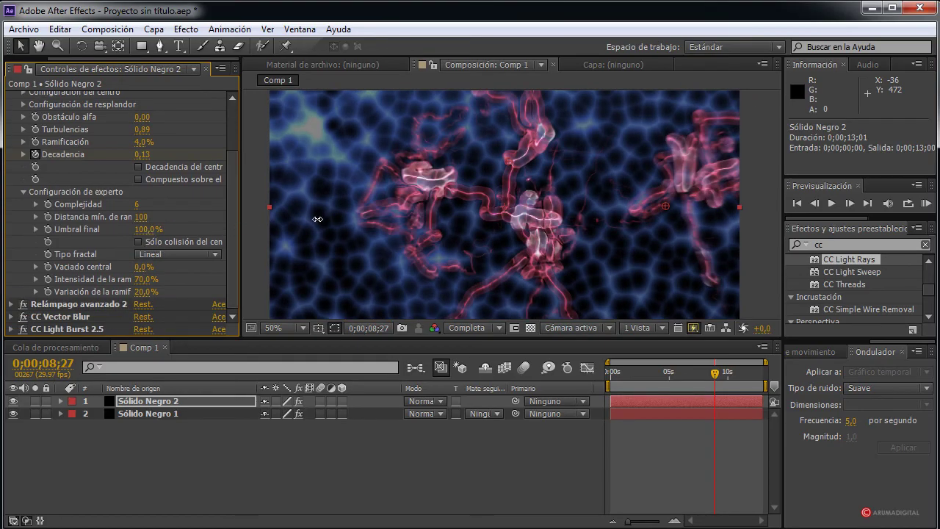
{"action": "left_click_drag", "start_coordinate": [317, 219], "coordinate": [23, 229]}
{"action": "left_click_drag", "start_coordinate": [456, 217], "coordinate": [233, 265]}
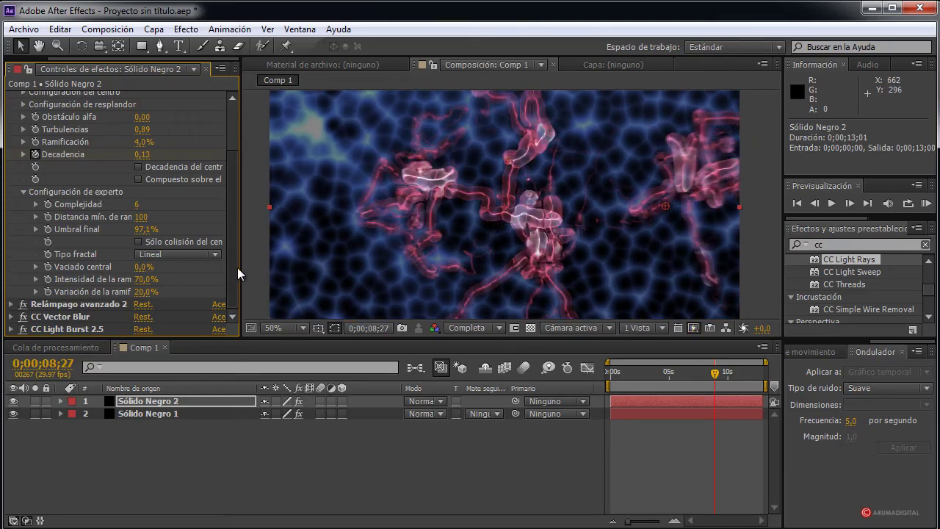
{"action": "left_click_drag", "start_coordinate": [137, 268], "coordinate": [232, 276]}
{"action": "scroll", "coordinate": [233, 230], "scroll_direction": "up", "scroll_amount": 5}
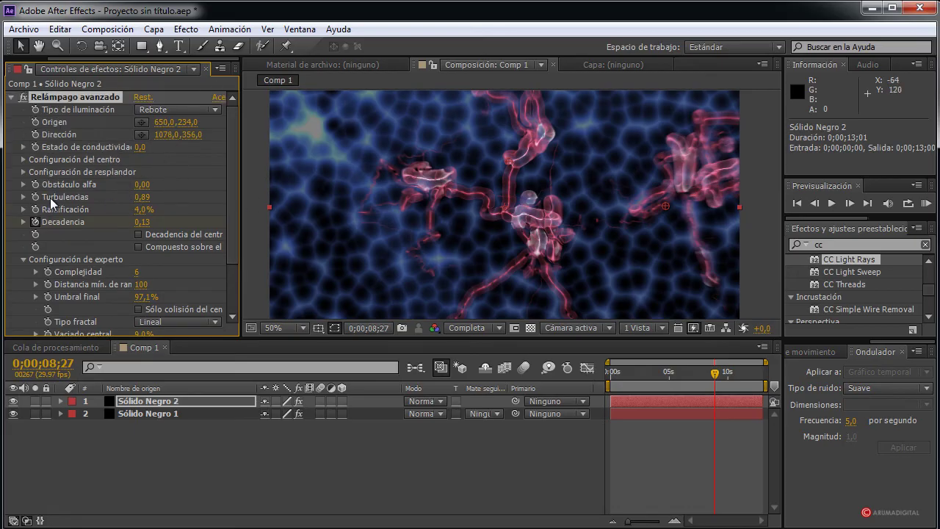
Step: Set the first Relámpago avanzado's Estado de conductividad to 4,4 and check the lightning at 0;00;09;29
{"action": "left_click", "coordinate": [23, 147]}
{"action": "left_click", "coordinate": [23, 146]}
{"action": "left_click_drag", "start_coordinate": [139, 147], "coordinate": [162, 147]}
{"action": "mouse_move", "coordinate": [715, 372]}
{"action": "left_mouse_down"}
{"action": "mouse_move", "coordinate": [597, 378]}
{"action": "mouse_move", "coordinate": [746, 378]}
{"action": "mouse_move", "coordinate": [587, 375]}
{"action": "mouse_move", "coordinate": [723, 381]}
{"action": "left_mouse_up"}
{"action": "left_click_drag", "start_coordinate": [745, 384], "coordinate": [727, 375]}
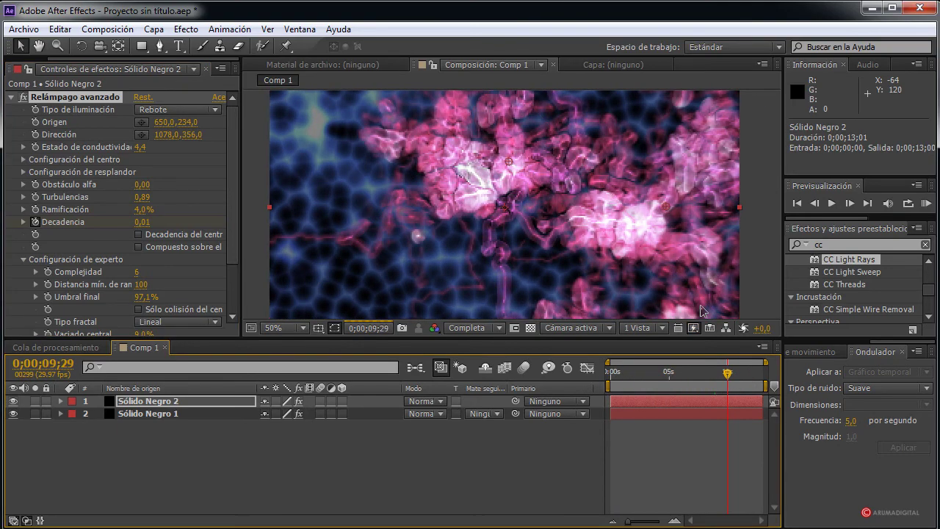